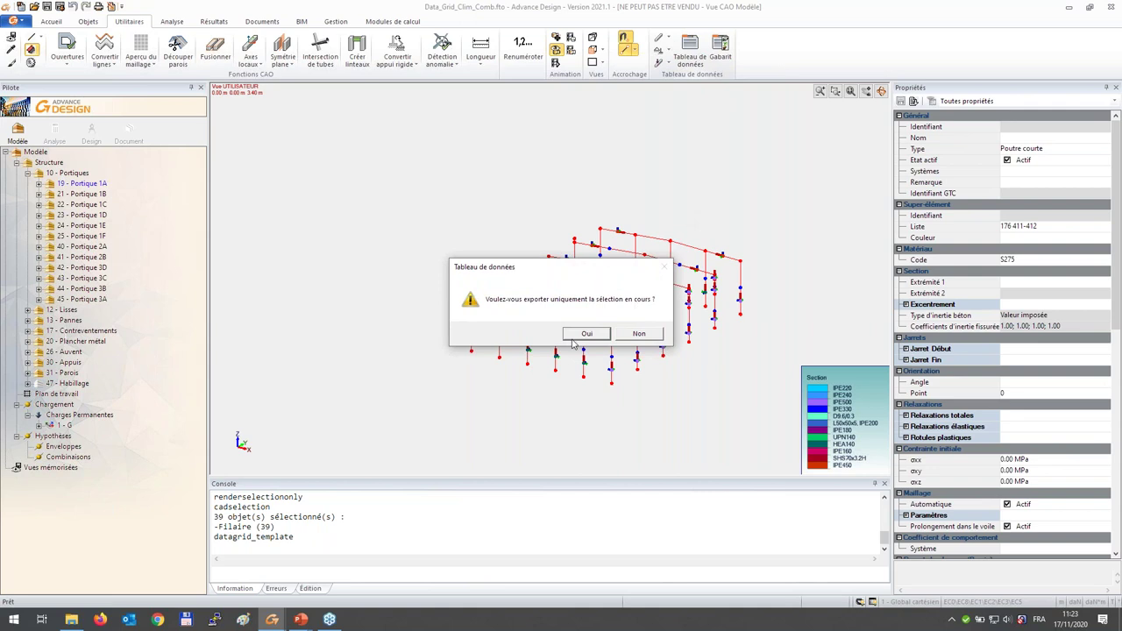
- Create a data table for the selected Élément filaire objects, excluding the X, Y, Z coordinates of both ends and Extrémité 2
{"action": "left_click", "coordinate": [586, 333]}
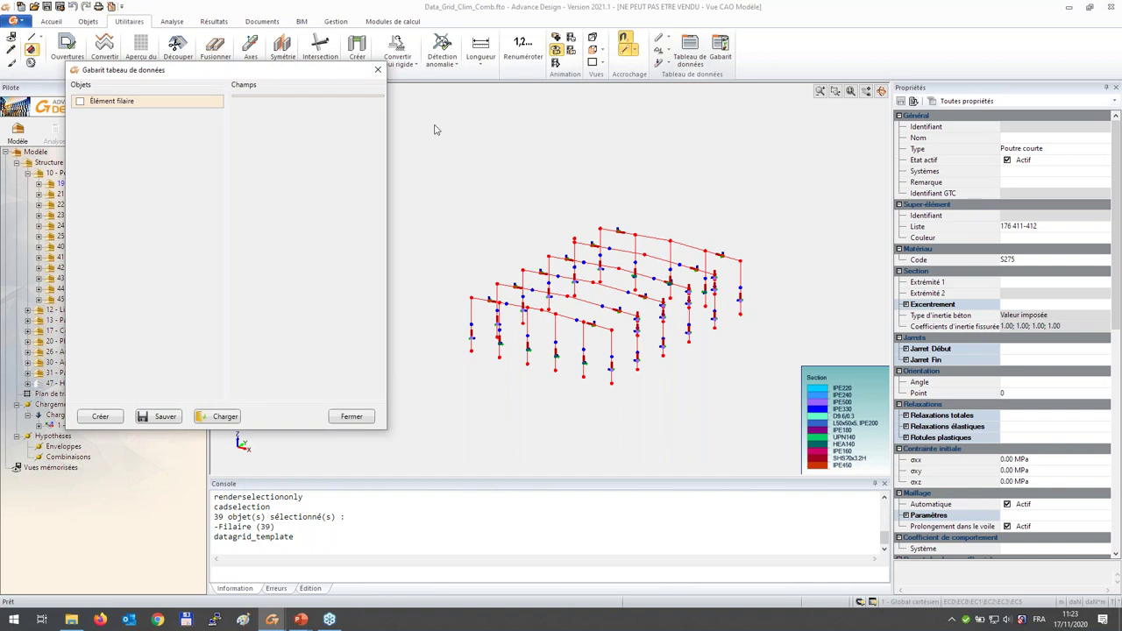
{"action": "left_click", "coordinate": [81, 102]}
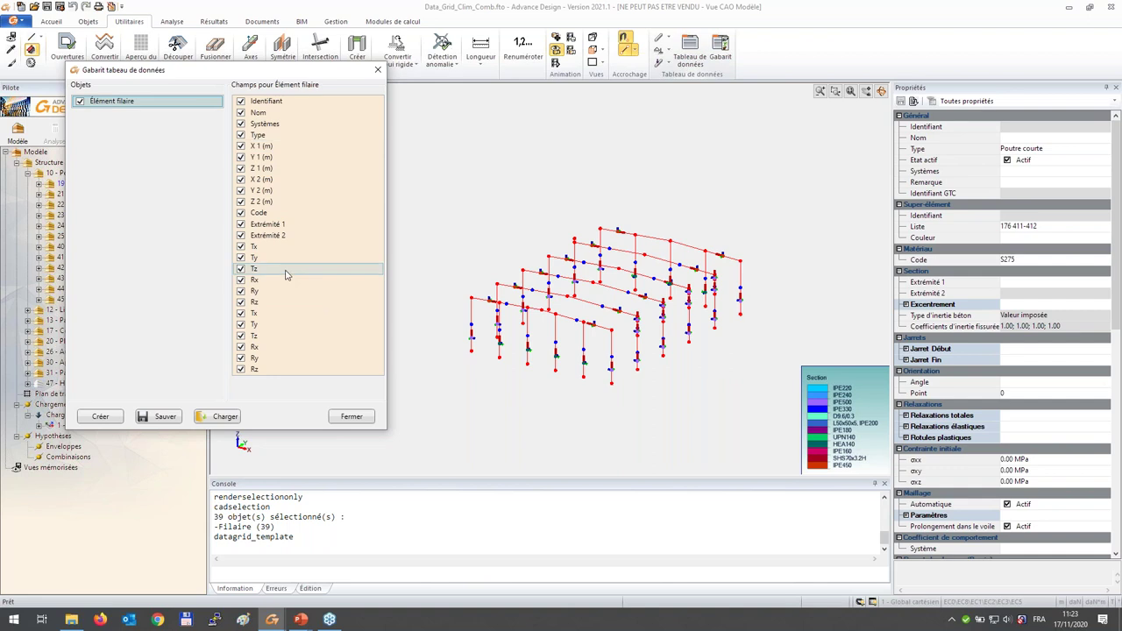
{"action": "left_click", "coordinate": [242, 236]}
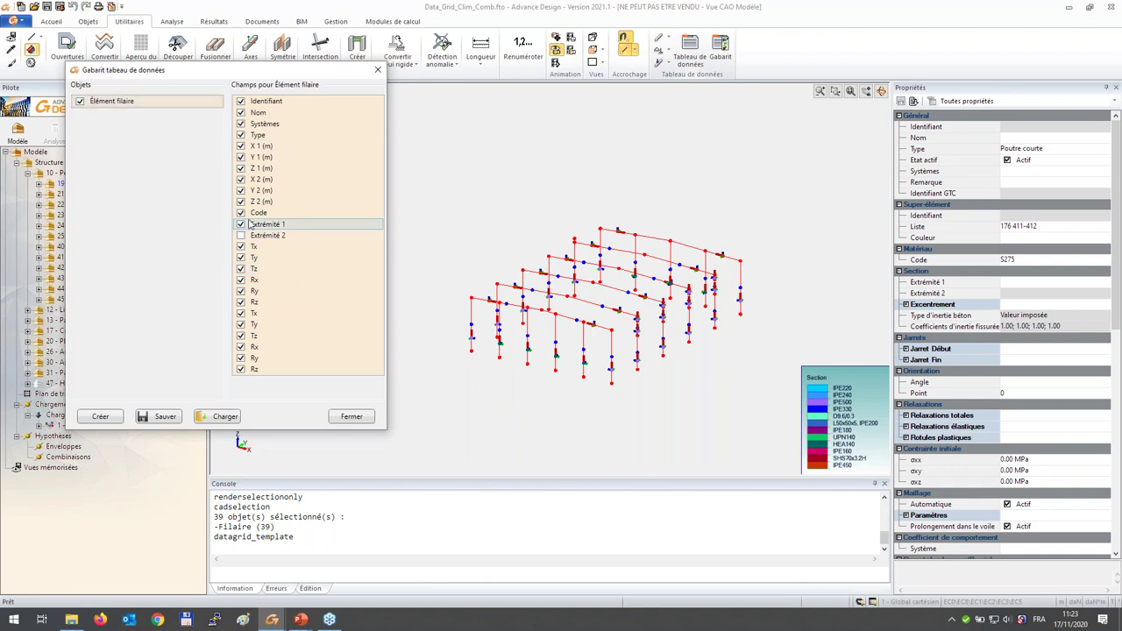
{"action": "left_click", "coordinate": [242, 202]}
{"action": "left_click", "coordinate": [242, 190]}
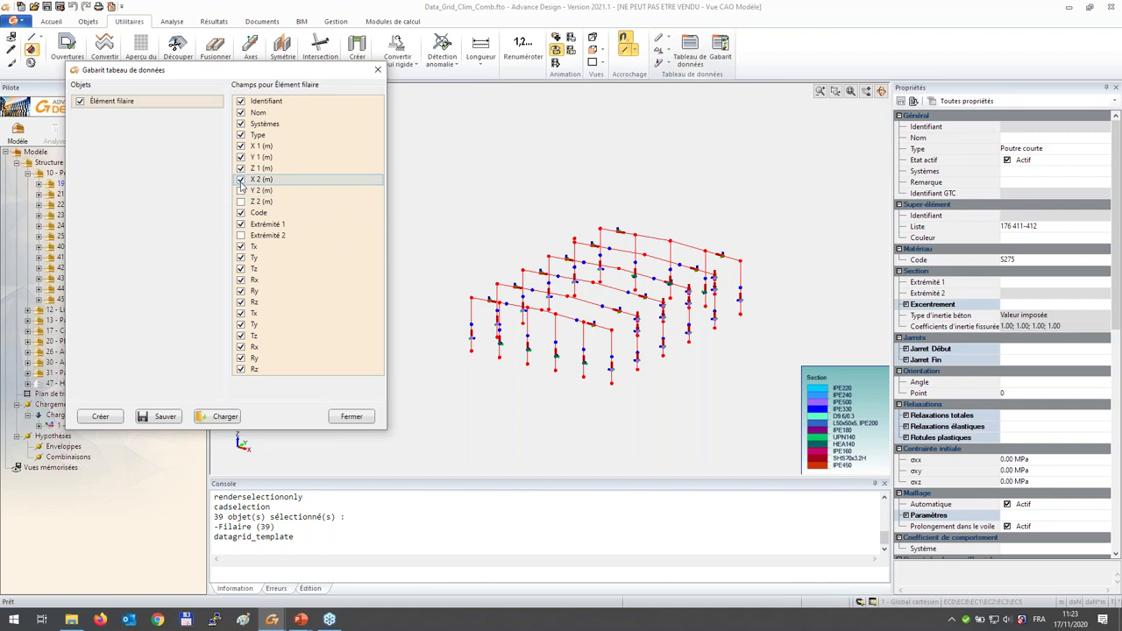
{"action": "left_click", "coordinate": [242, 167]}
{"action": "left_click", "coordinate": [242, 157]}
{"action": "left_click", "coordinate": [242, 145]}
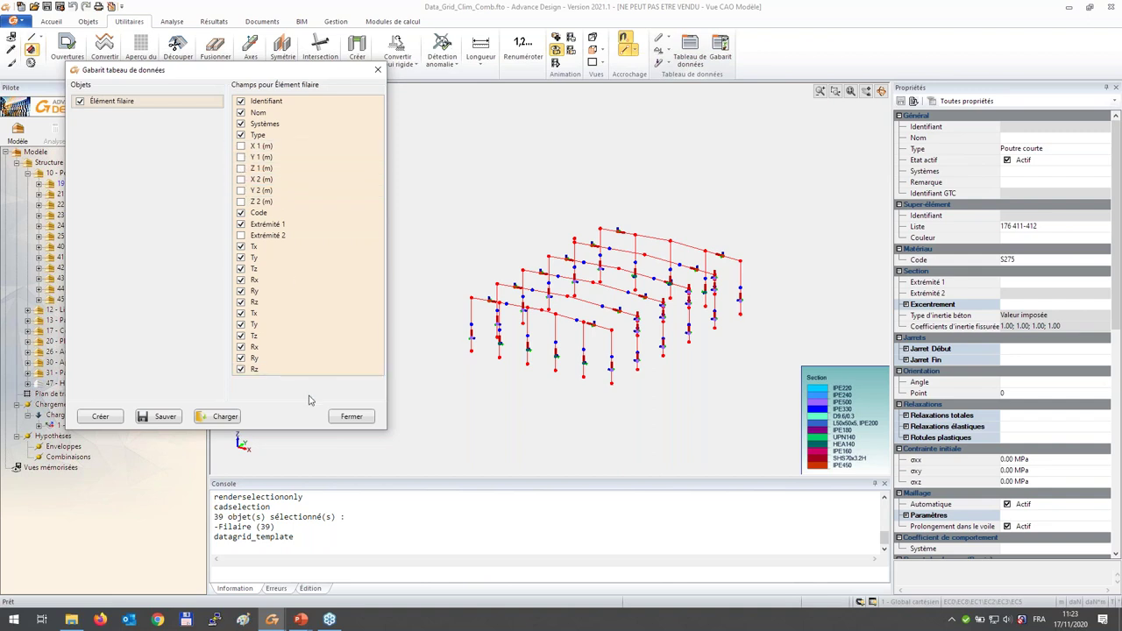
{"action": "left_click", "coordinate": [124, 416]}
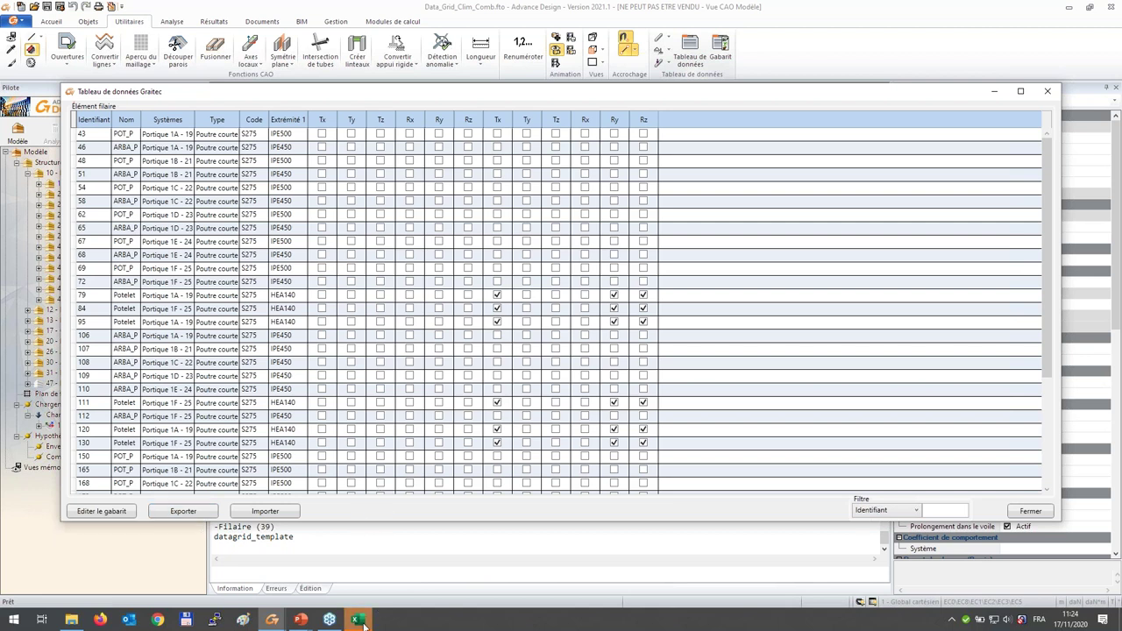
- Switch to the exported Excel workbook Data_Grid_Clim_Comb.xlsx and unprotect the Élément filaire sheet
{"action": "left_click", "coordinate": [361, 621]}
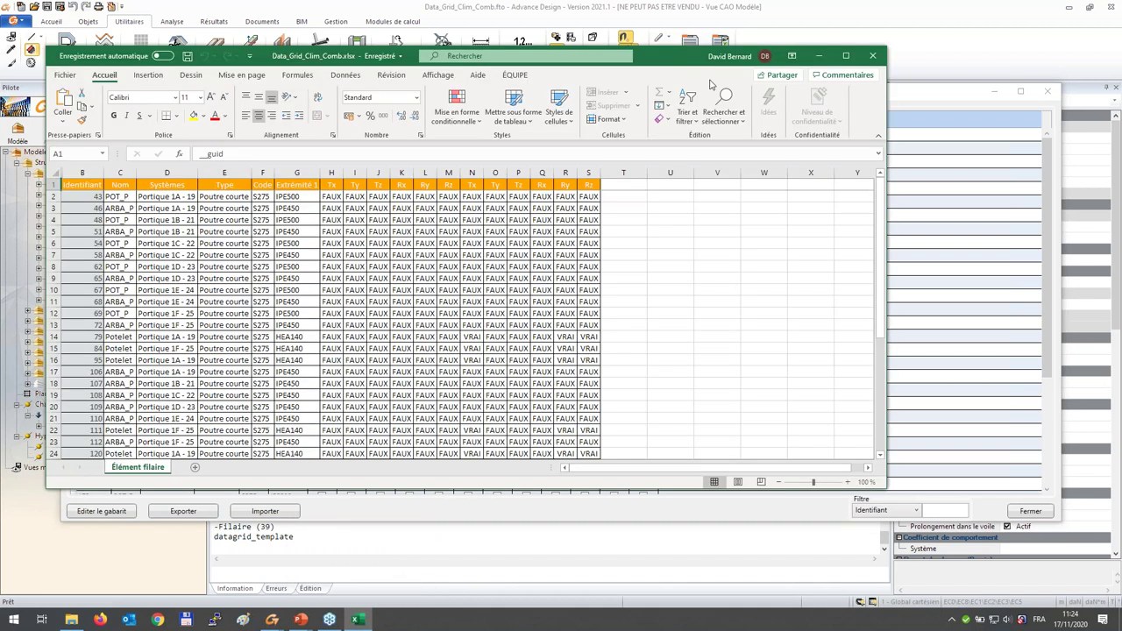
{"action": "double_click", "coordinate": [683, 59]}
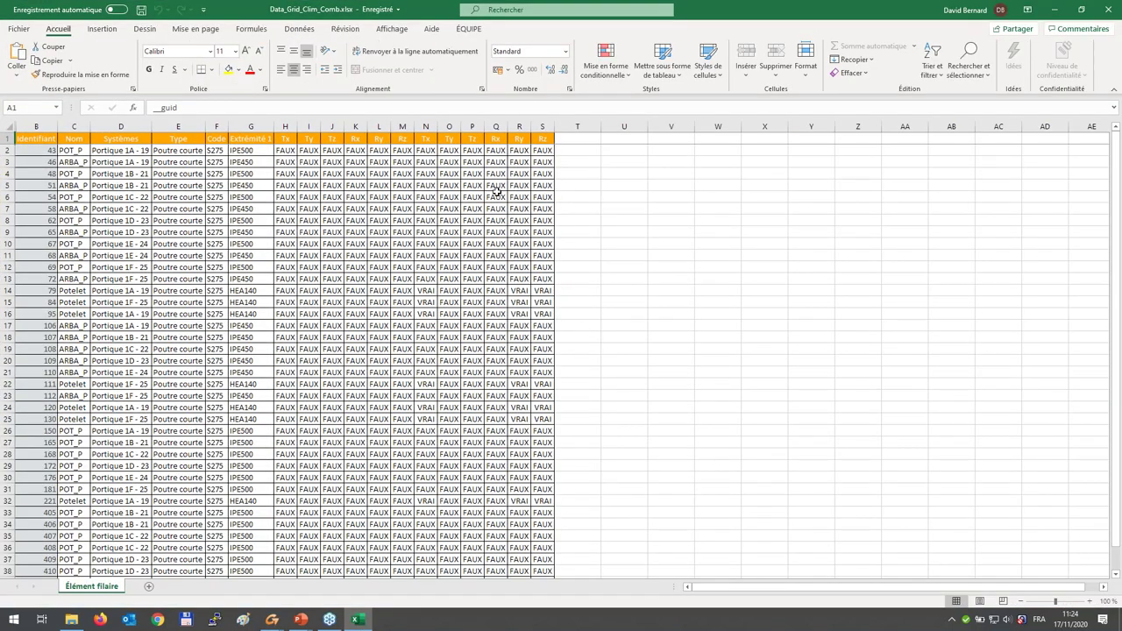
{"action": "left_click", "coordinate": [352, 31]}
{"action": "left_click", "coordinate": [572, 70]}
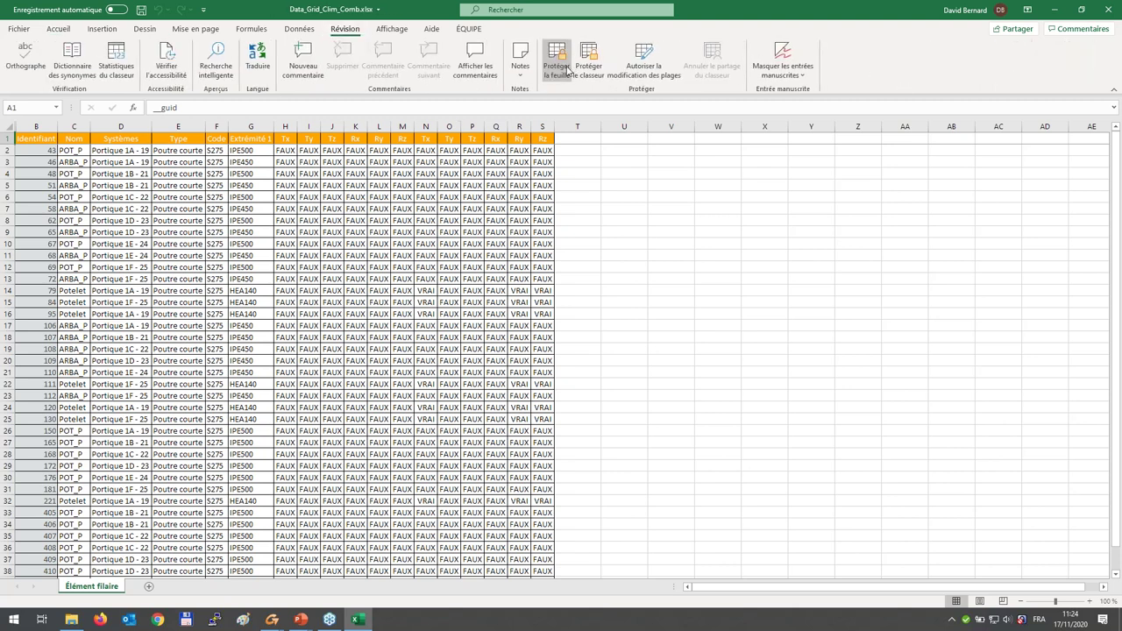
- Add header filters to columns B through S of the Élément filaire sheet
{"action": "left_click_drag", "start_coordinate": [31, 127], "coordinate": [543, 128]}
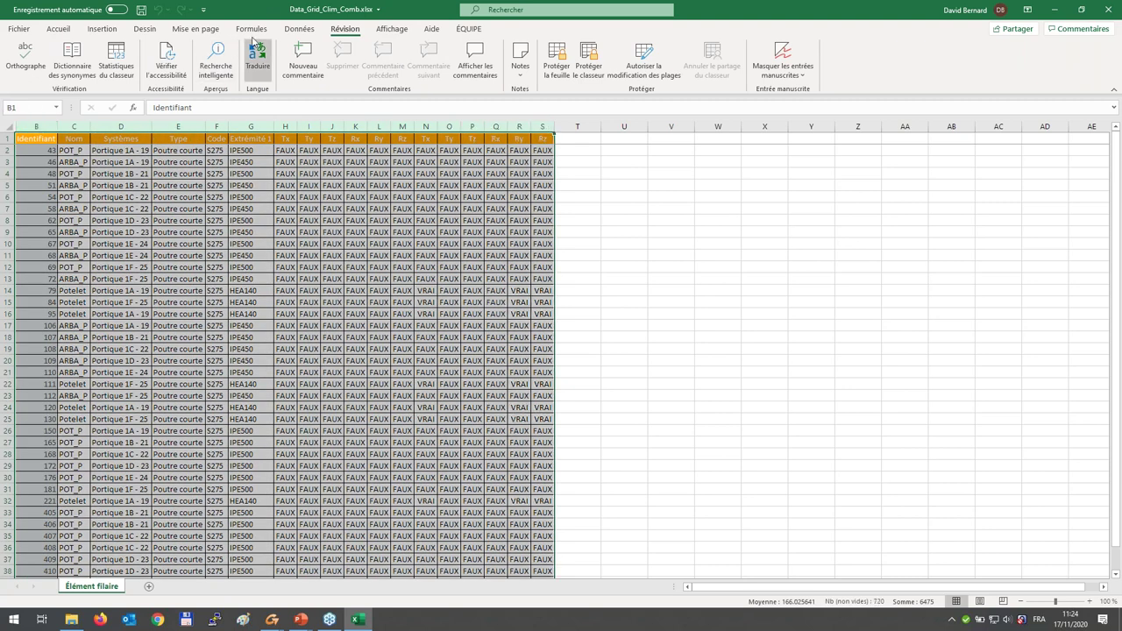
{"action": "left_click", "coordinate": [299, 29]}
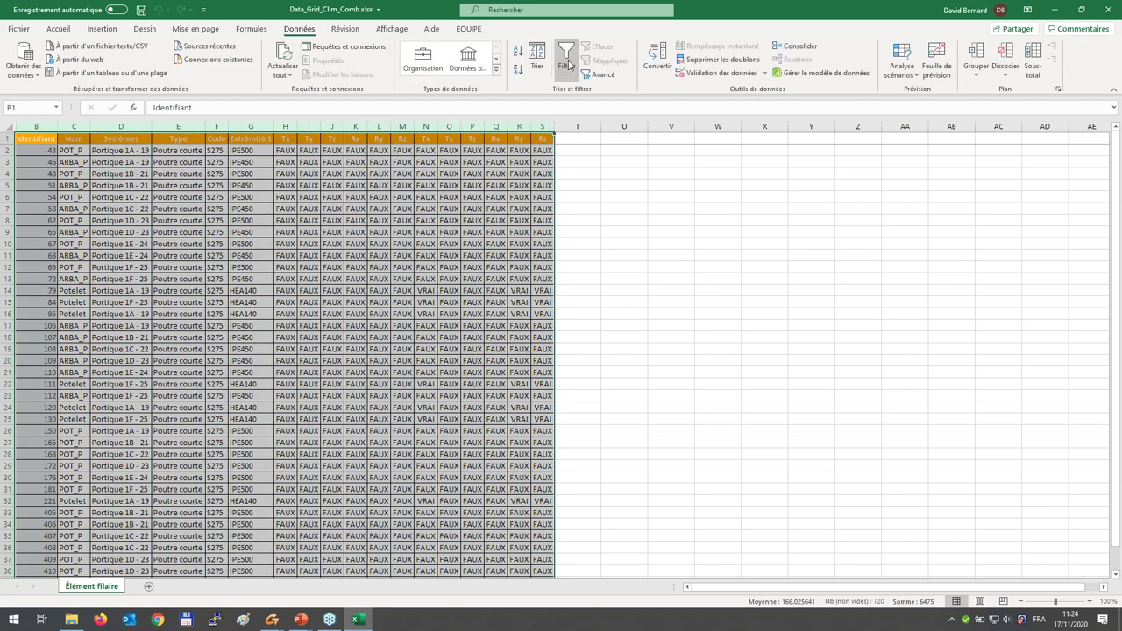
{"action": "left_click", "coordinate": [566, 61]}
{"action": "left_click", "coordinate": [653, 268]}
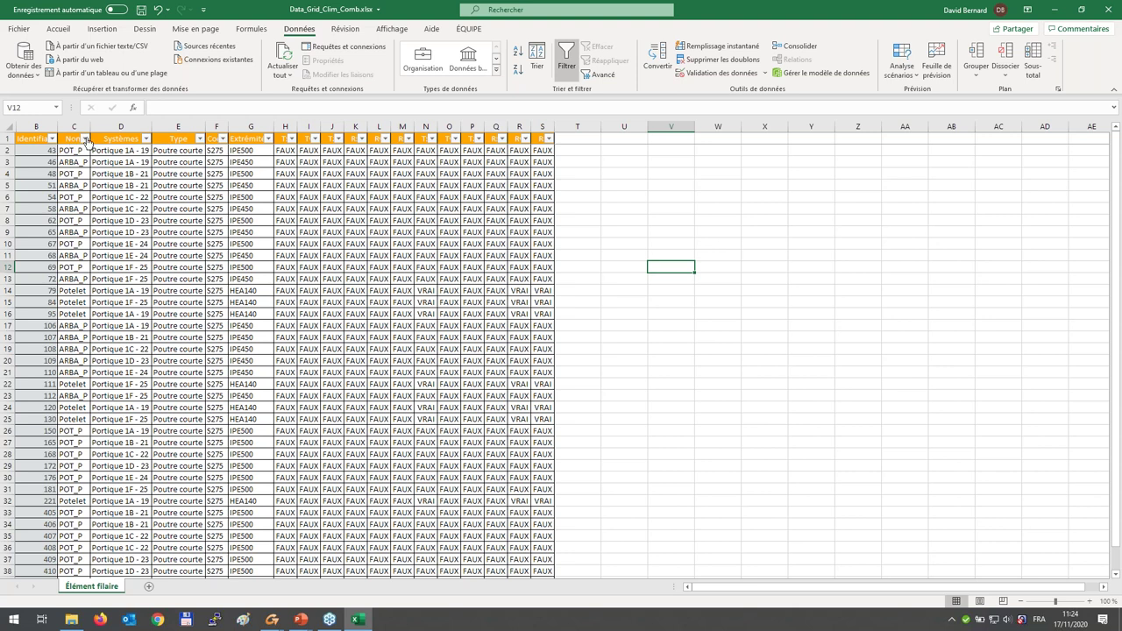
- Filter the Nom column to show only the POT_P rows
{"action": "left_click", "coordinate": [85, 139]}
{"action": "left_click", "coordinate": [36, 277]}
{"action": "left_click", "coordinate": [36, 298]}
{"action": "left_click", "coordinate": [77, 386]}
- Set Extrémité 1 to IPE400 for all the filtered POT_P rows, and save and close the workbook
{"action": "left_click", "coordinate": [251, 152]}
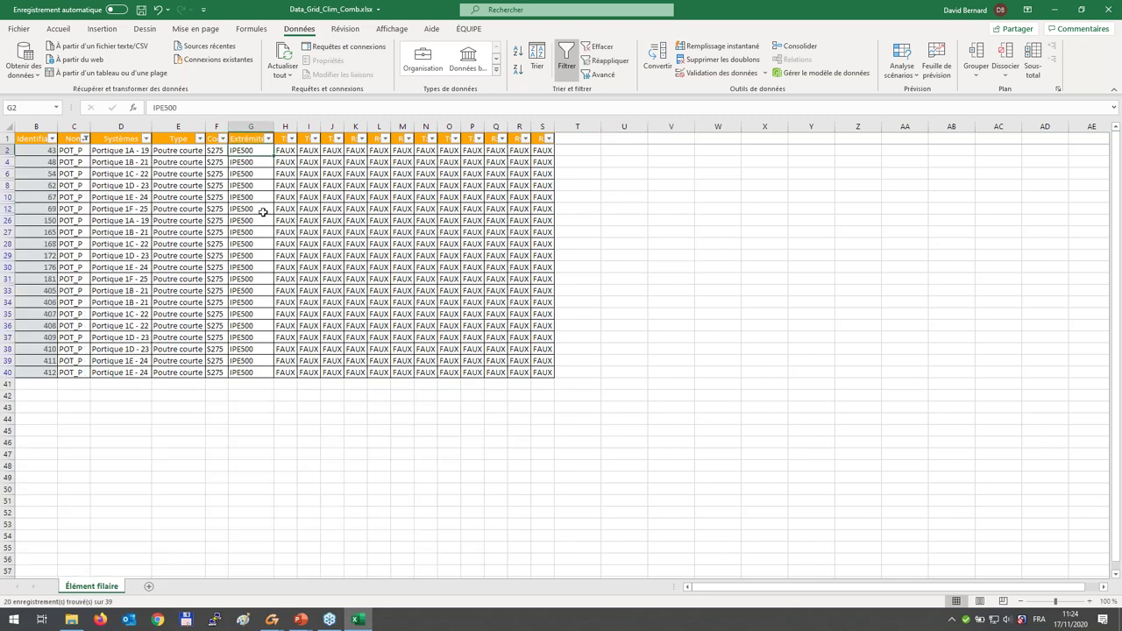
{"action": "type", "text": "IPE400"}
{"action": "key", "text": "Return"}
{"action": "left_click", "coordinate": [261, 154]}
{"action": "left_click_drag", "start_coordinate": [273, 157], "coordinate": [271, 376]}
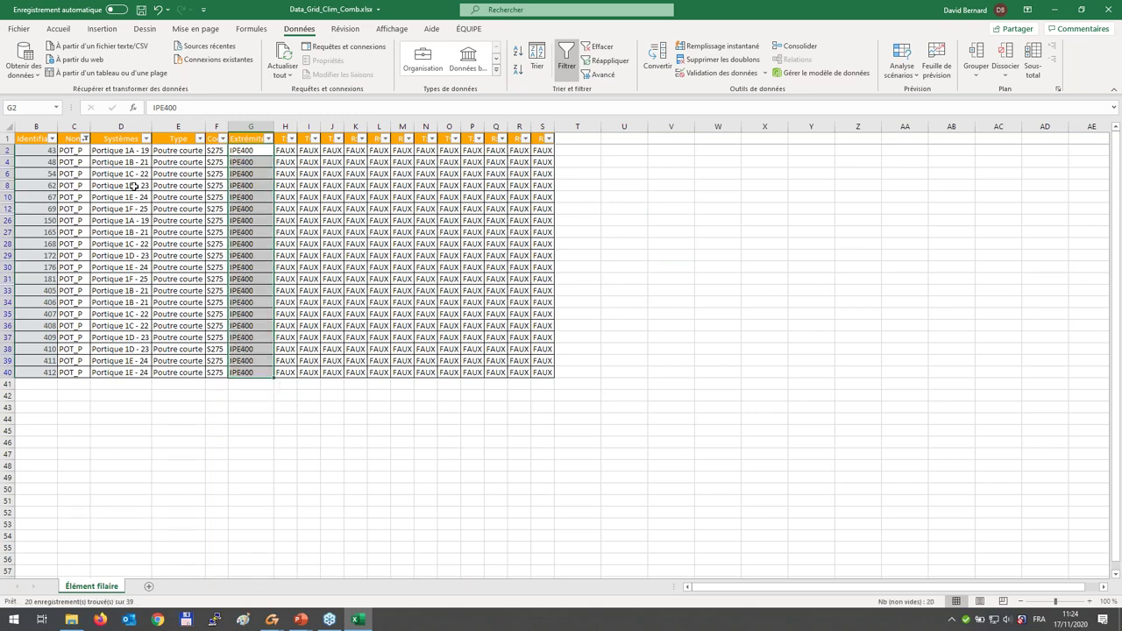
{"action": "left_click", "coordinate": [142, 10]}
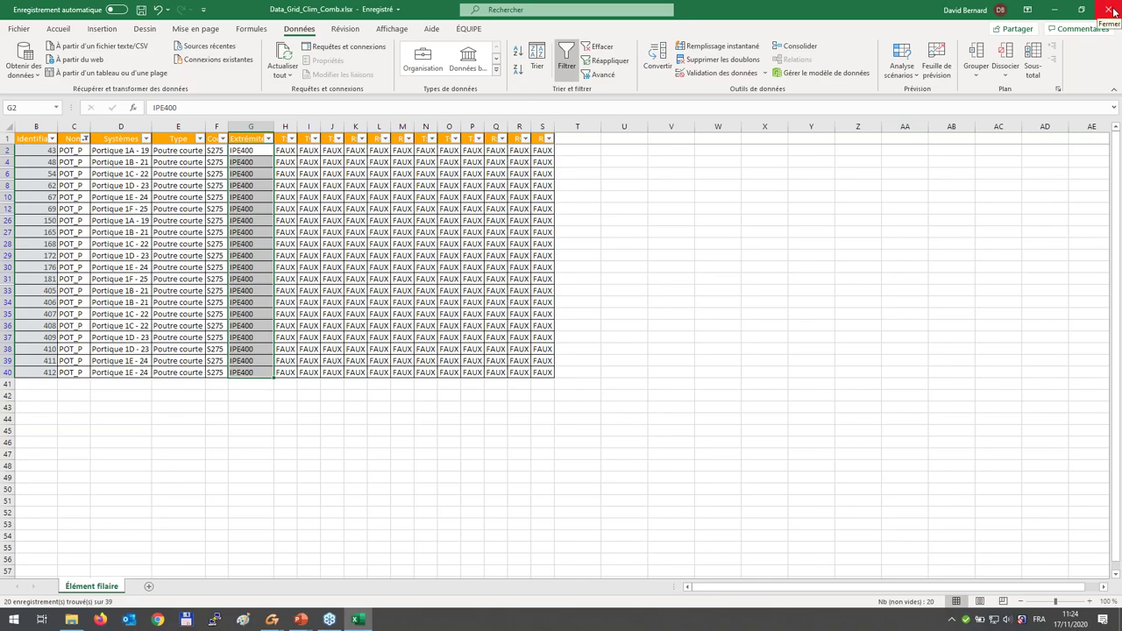
{"action": "left_click", "coordinate": [1113, 11]}
- Import the edited Data_Grid_Clim_Comb.xlsx into the Advance Design data table, closing the table and clearing the element selection
{"action": "left_click", "coordinate": [285, 511]}
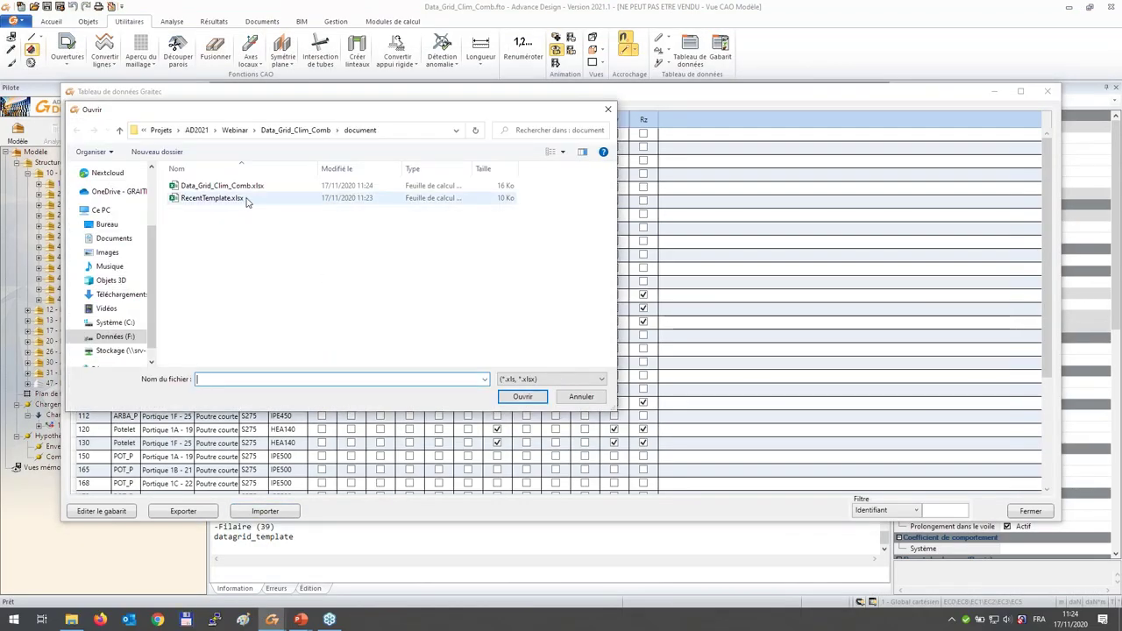
{"action": "left_click", "coordinate": [263, 189]}
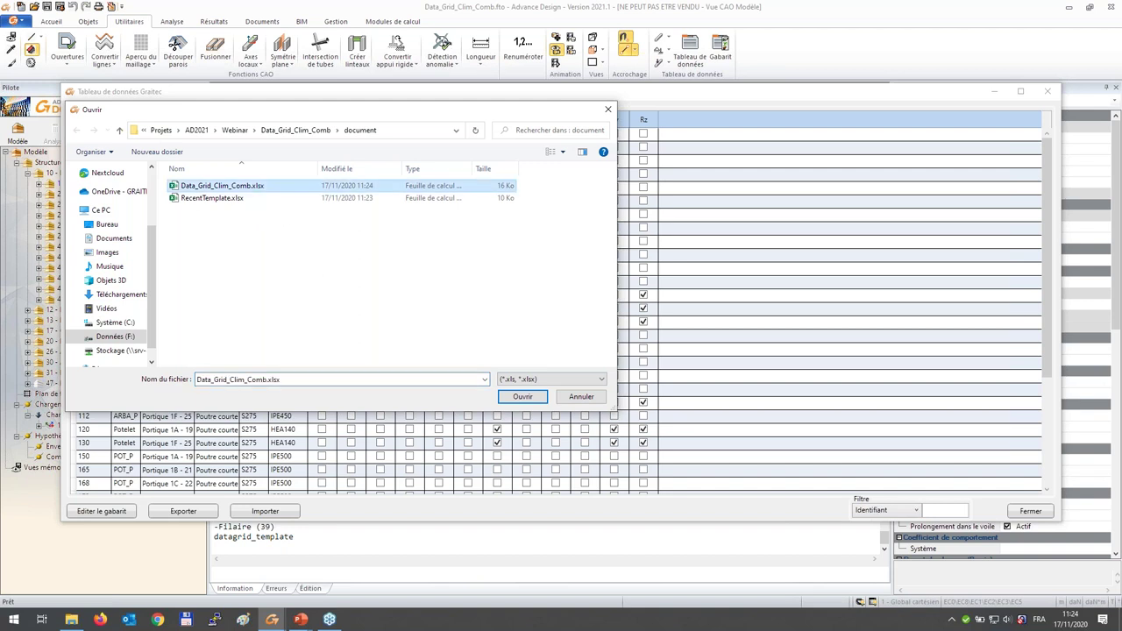
{"action": "left_click", "coordinate": [523, 396]}
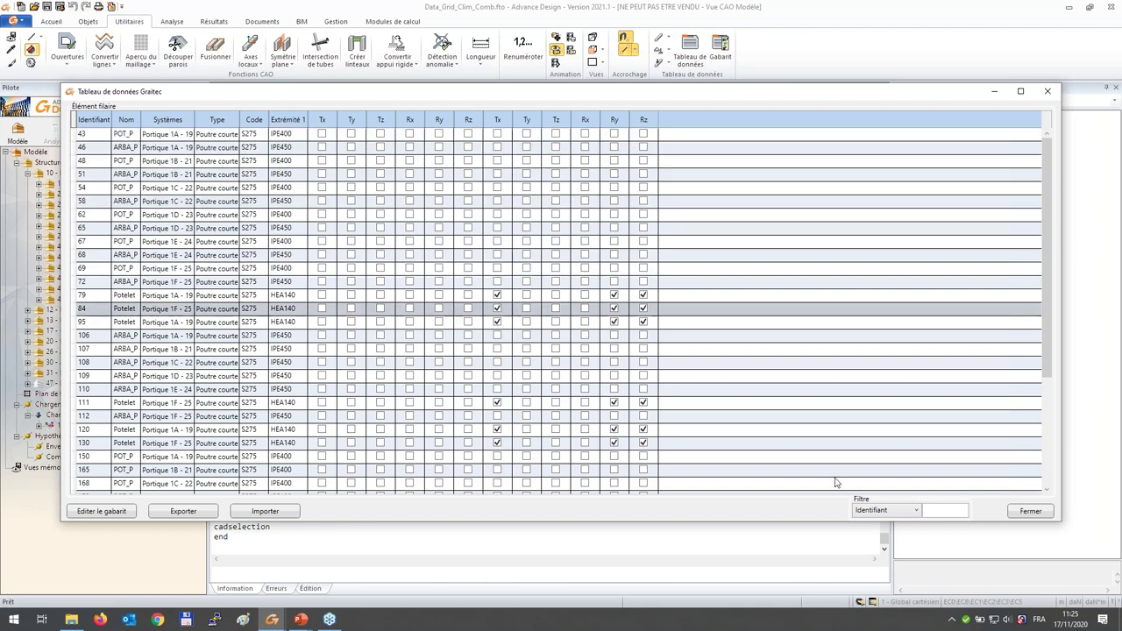
{"action": "left_click", "coordinate": [1032, 512]}
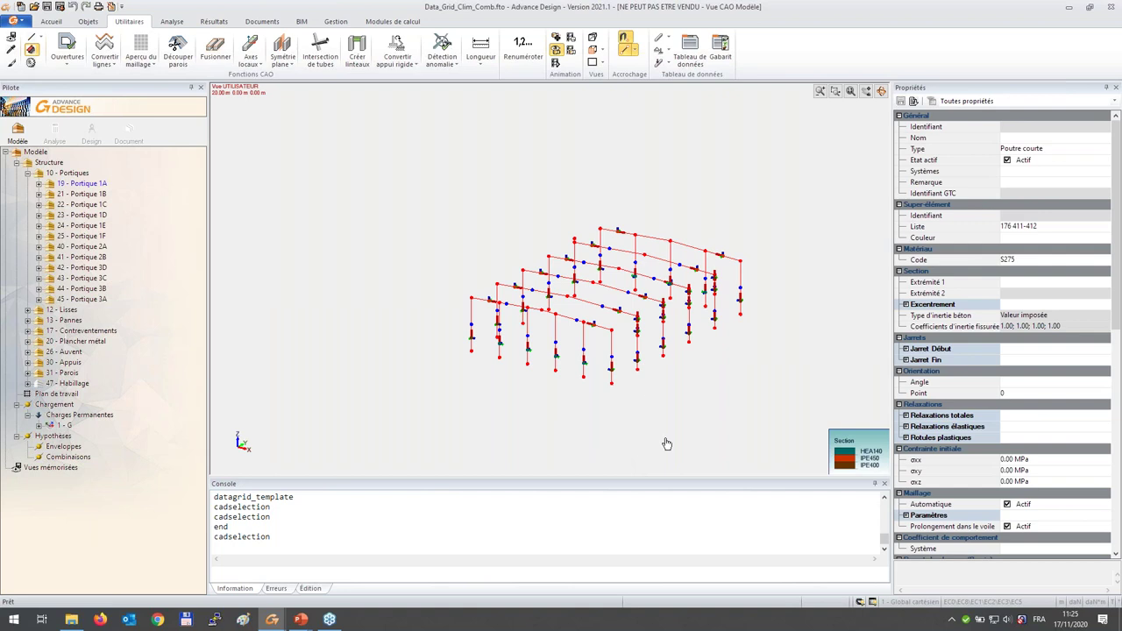
{"action": "key", "text": "Escape"}
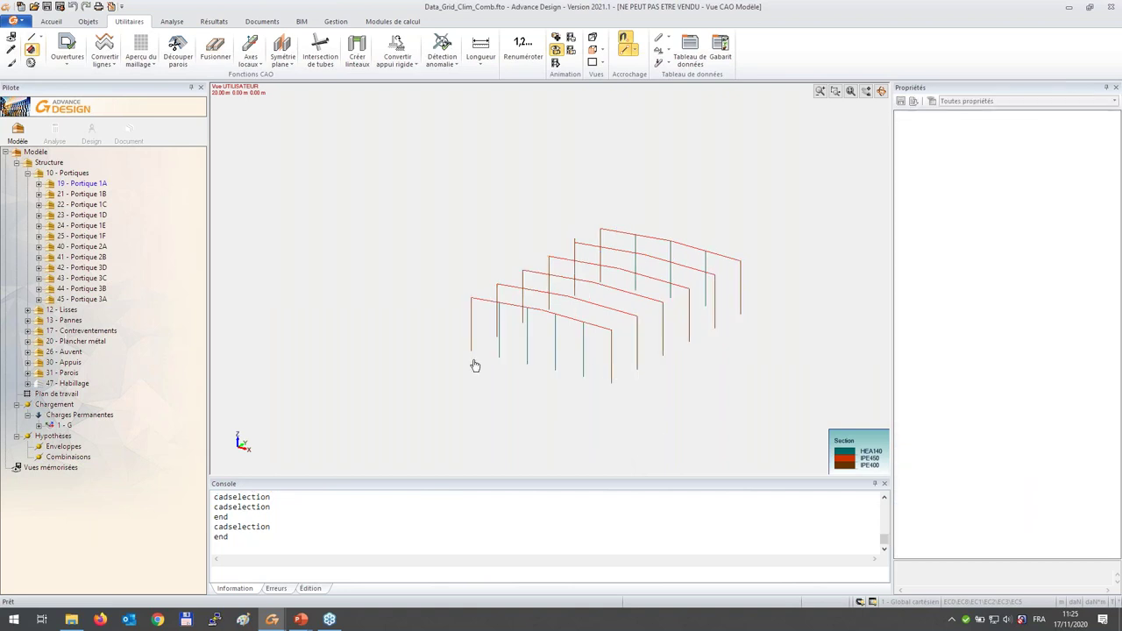
{"action": "mouse_move", "coordinate": [470, 336]}
{"action": "key", "text": "alt+Tab"}
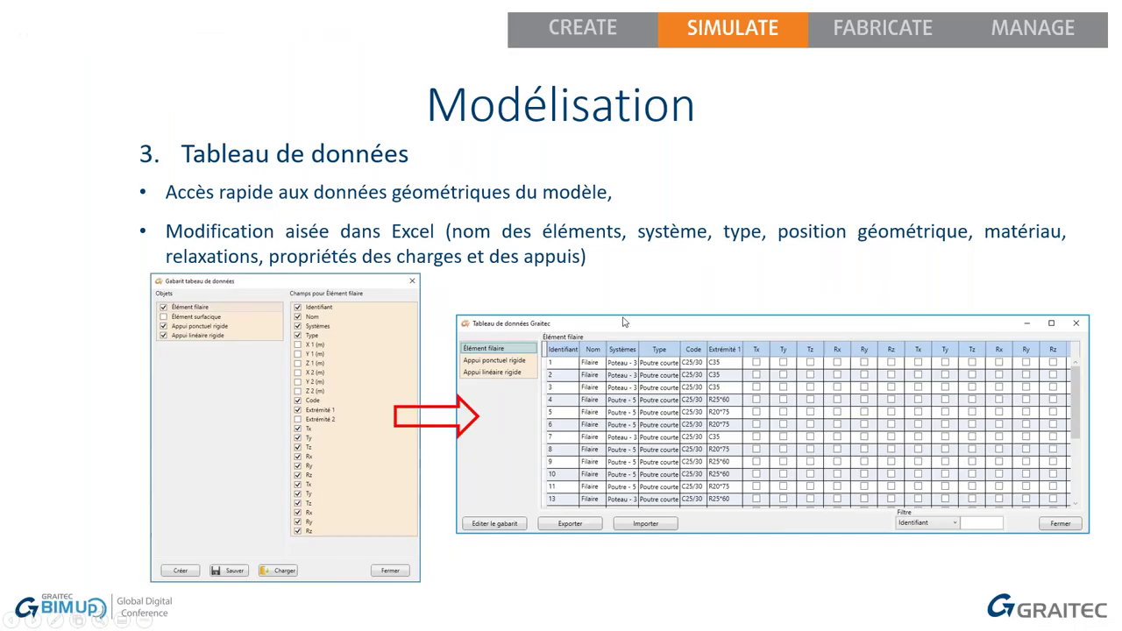
{"action": "left_click", "coordinate": [629, 300]}
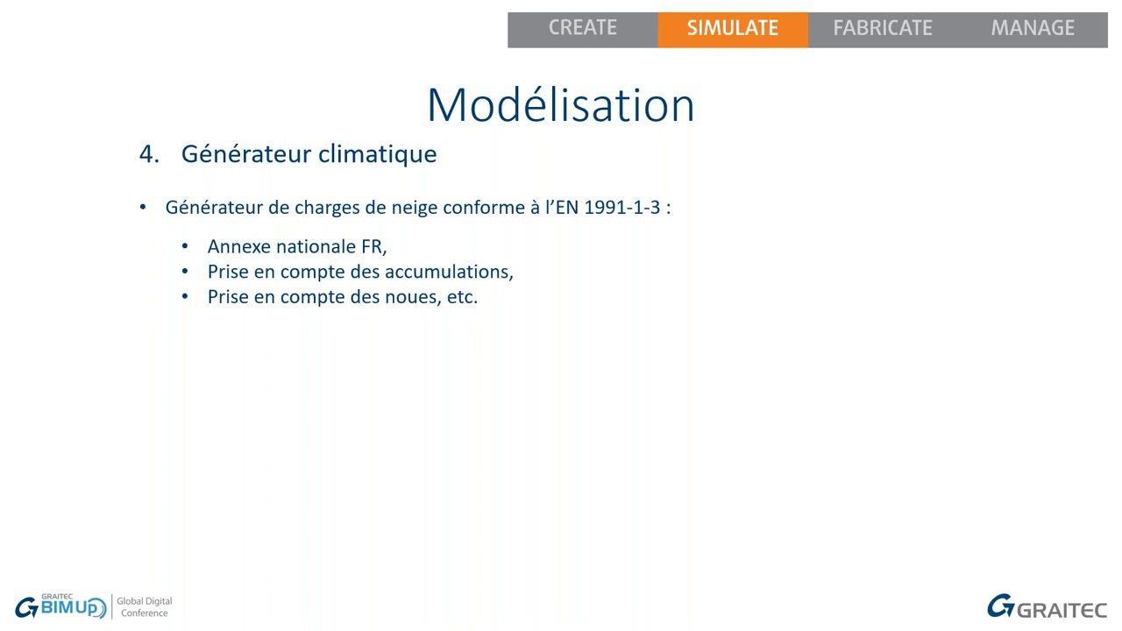
{"action": "key", "text": "alt+Tab"}
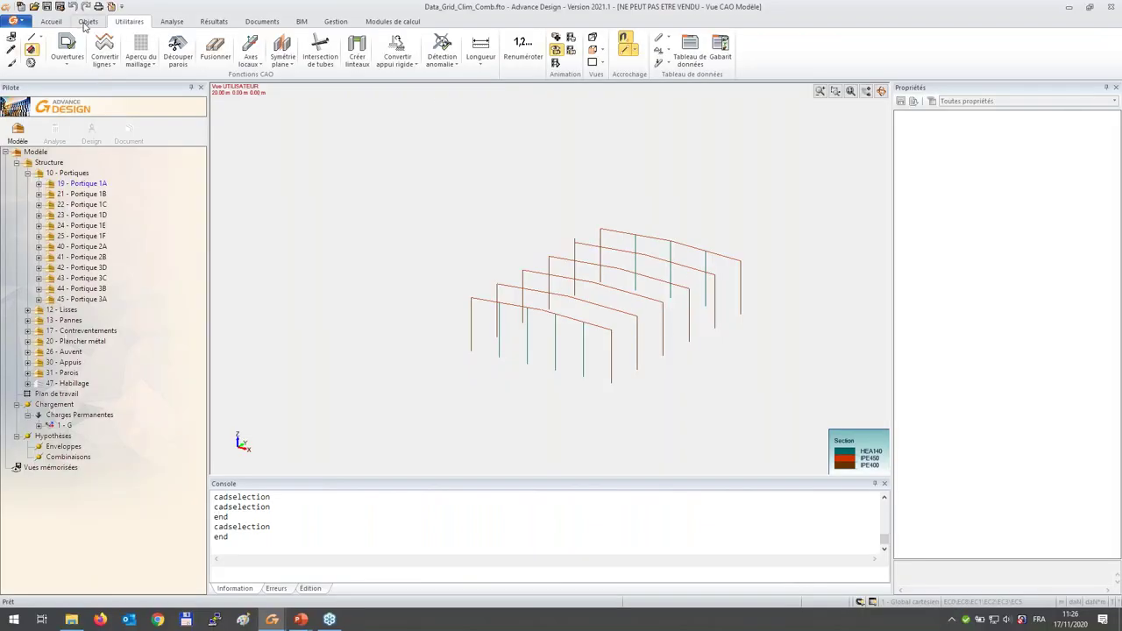
- Cancel the isolated display of the portal frames to show the whole structure
{"action": "left_click", "coordinate": [87, 23]}
{"action": "left_click", "coordinate": [52, 23]}
{"action": "left_click", "coordinate": [680, 66]}
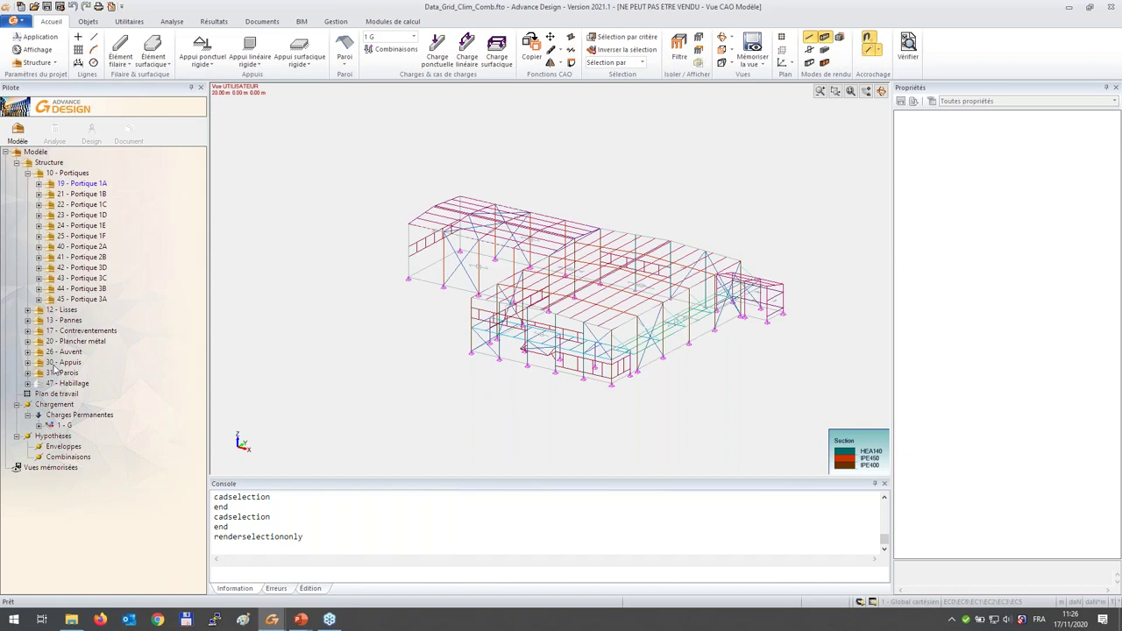
- Create a Neiges EN 1991-1-3 NF load case family under Chargement
{"action": "left_click", "coordinate": [64, 406]}
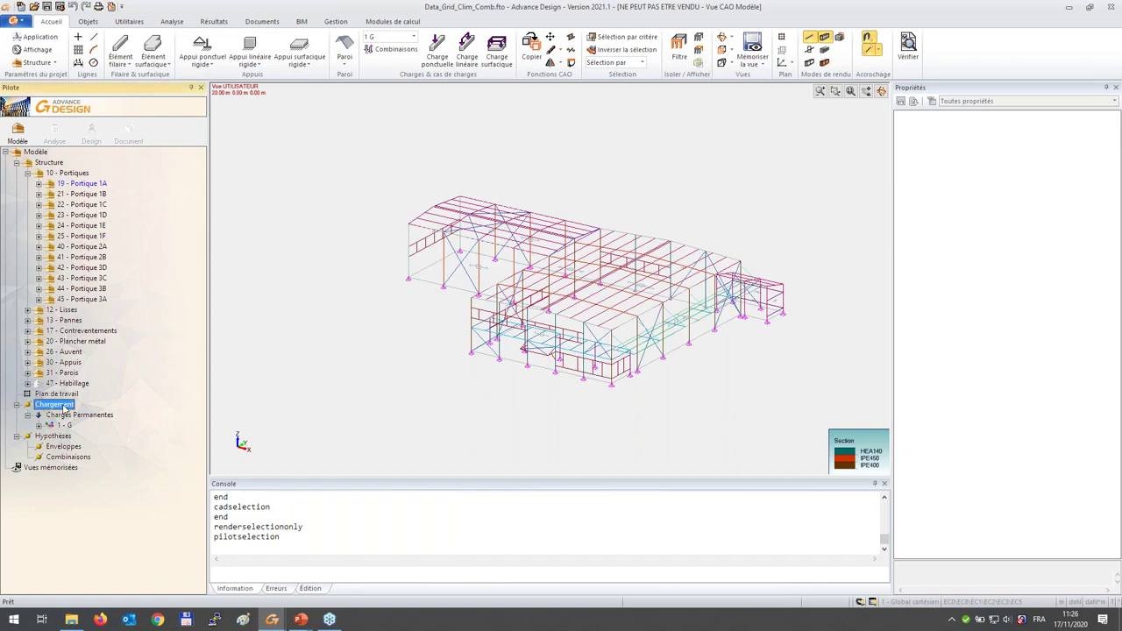
{"action": "right_click", "coordinate": [64, 406]}
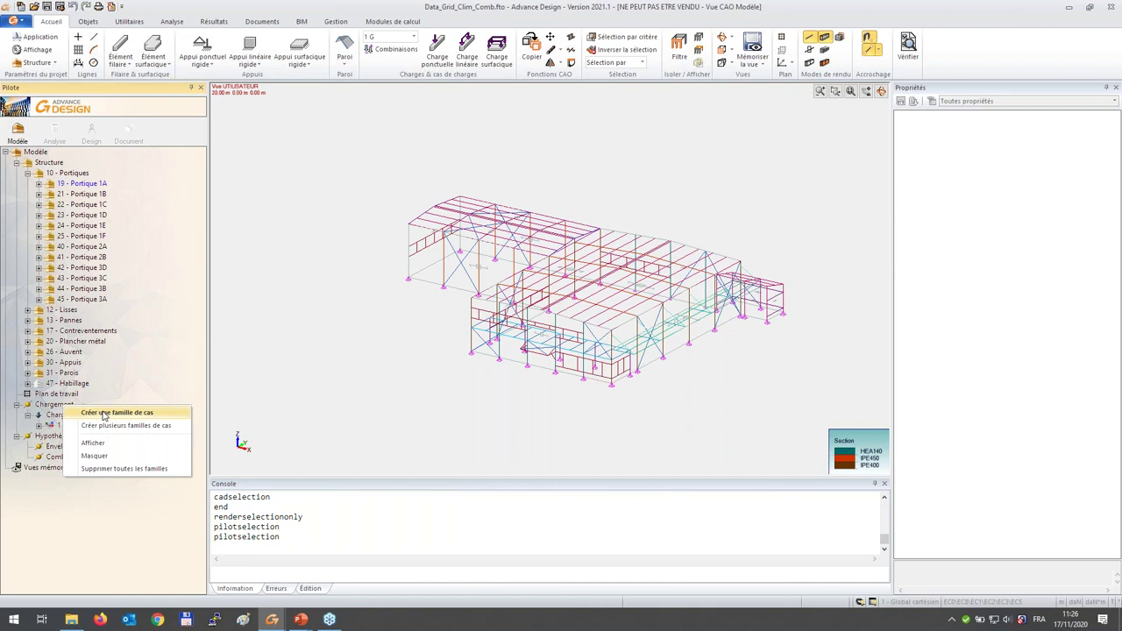
{"action": "left_click", "coordinate": [104, 414]}
{"action": "key", "text": "Up"}
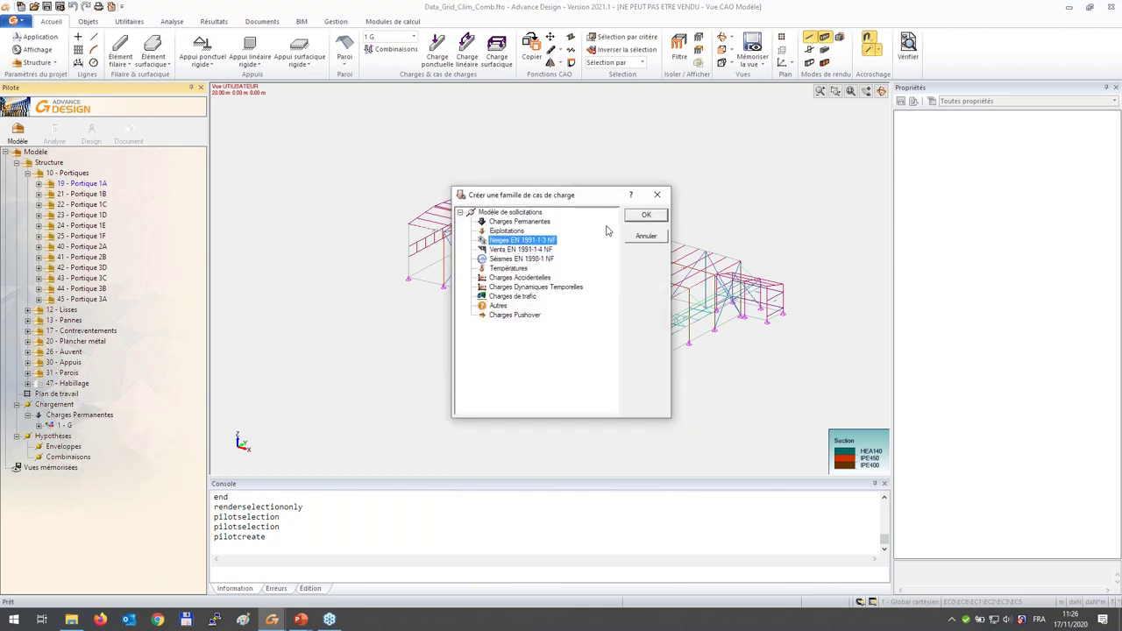
{"action": "left_click", "coordinate": [646, 215]}
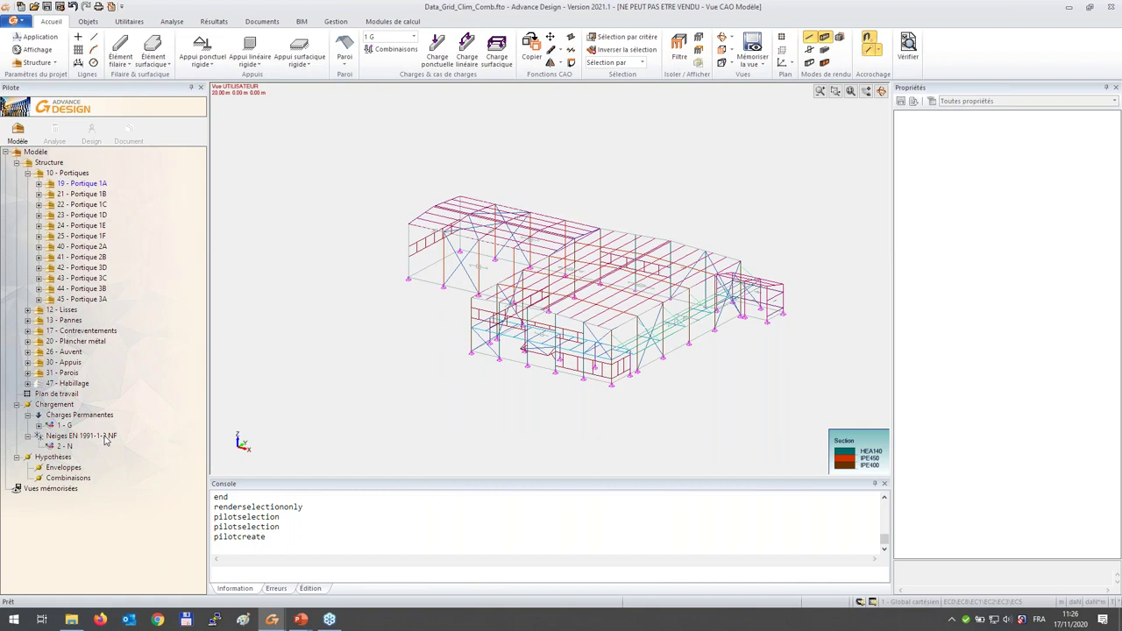
- Set the Valeur typique of the Neiges EN 1991-1-3 NF family to A1
{"action": "left_click", "coordinate": [104, 438]}
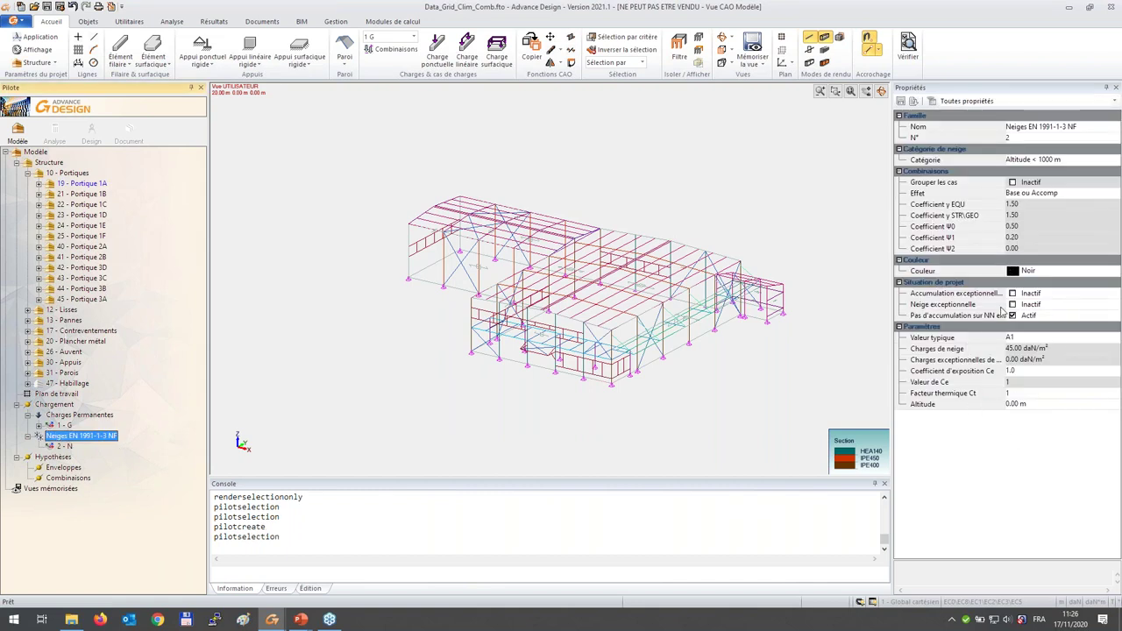
{"action": "left_click", "coordinate": [1031, 341]}
{"action": "left_click", "coordinate": [1033, 340]}
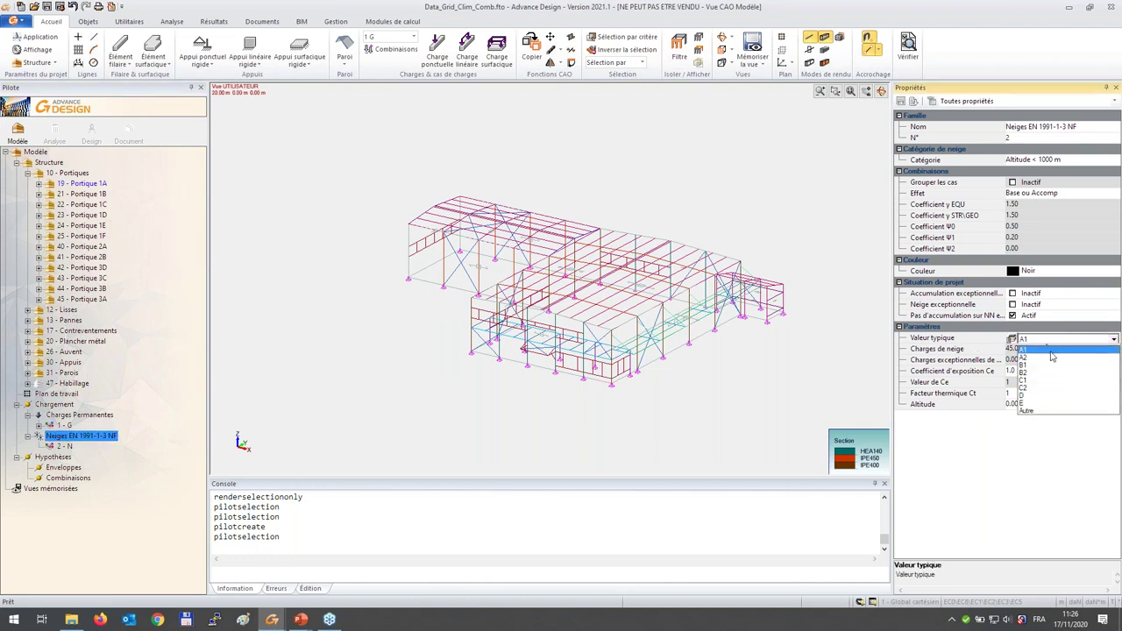
{"action": "left_click", "coordinate": [1019, 348]}
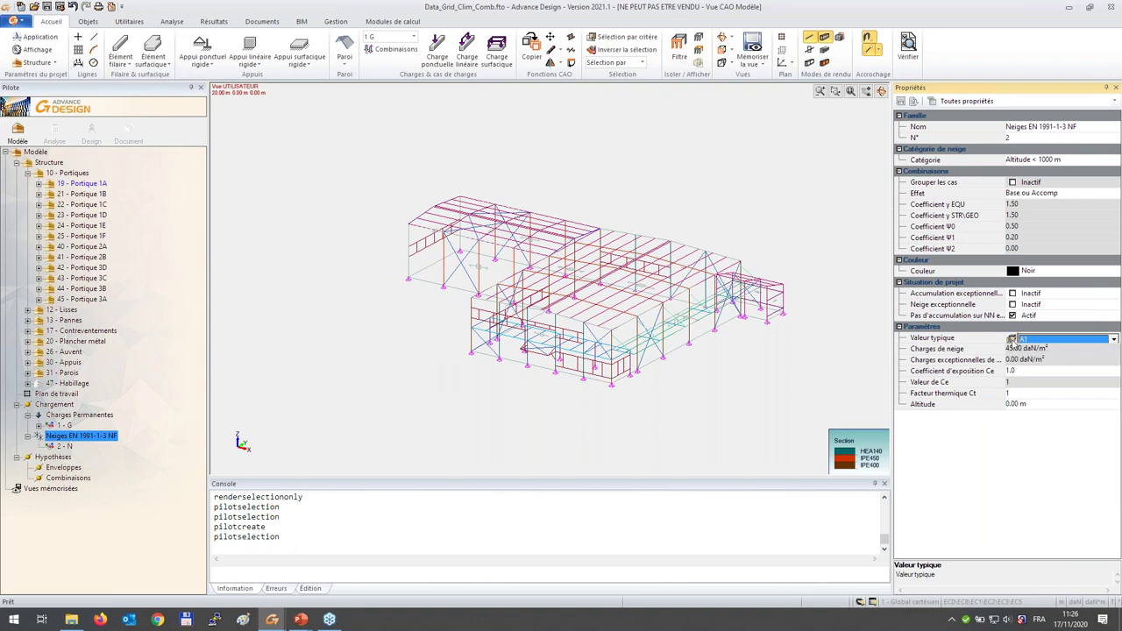
- Examine the French snow region map and the Eurocode department list, including the zone details for Ain
{"action": "left_click", "coordinate": [1012, 340]}
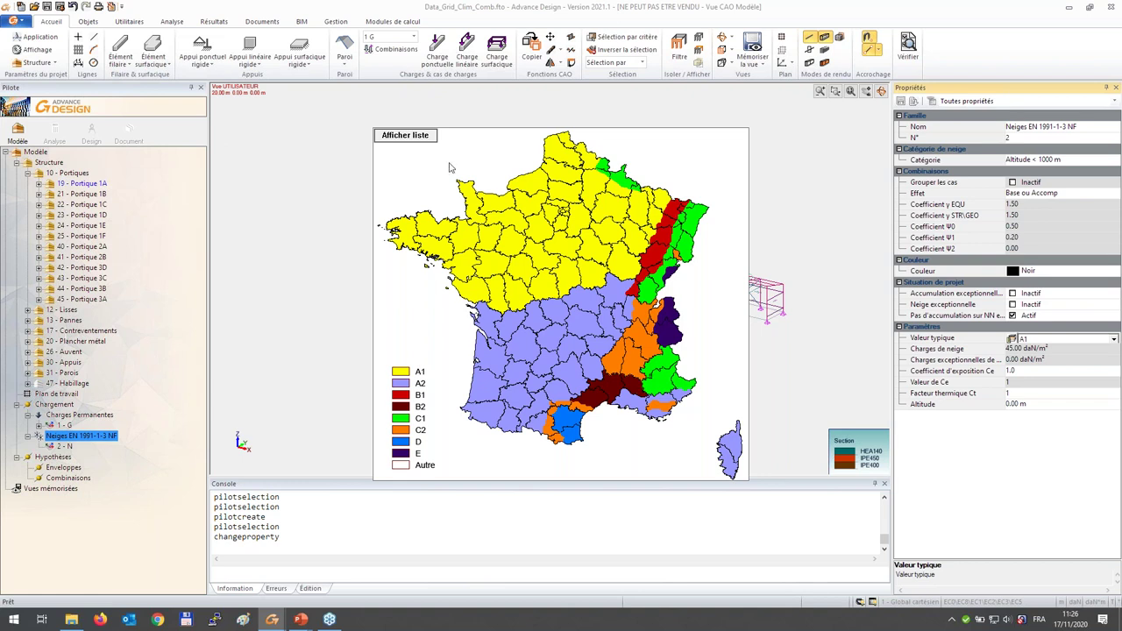
{"action": "left_click", "coordinate": [412, 138]}
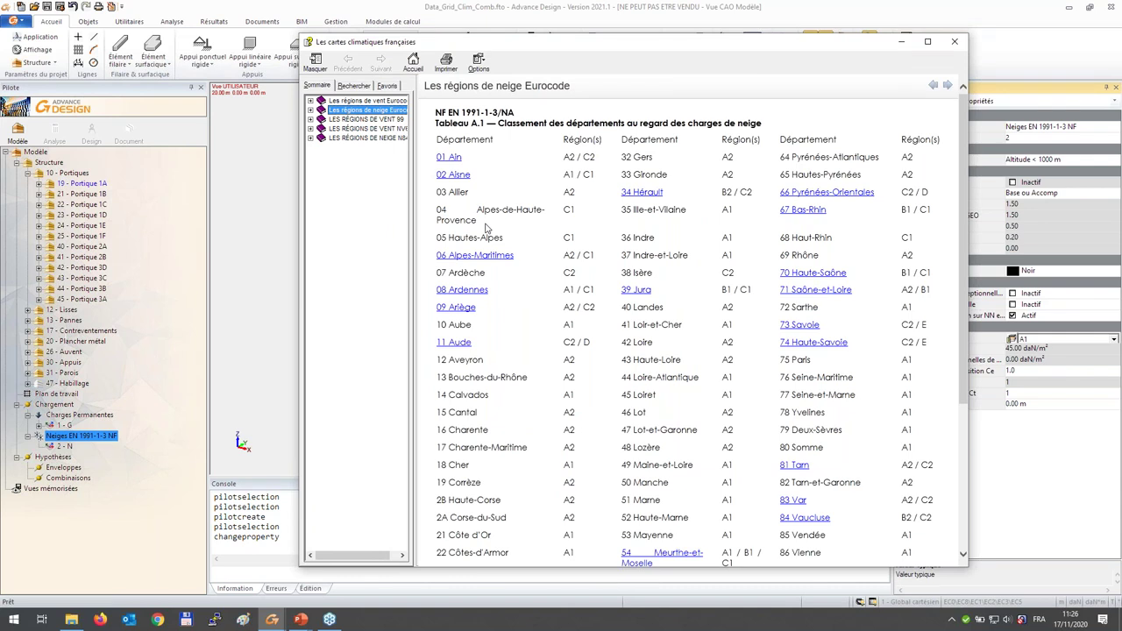
{"action": "left_click", "coordinate": [453, 159]}
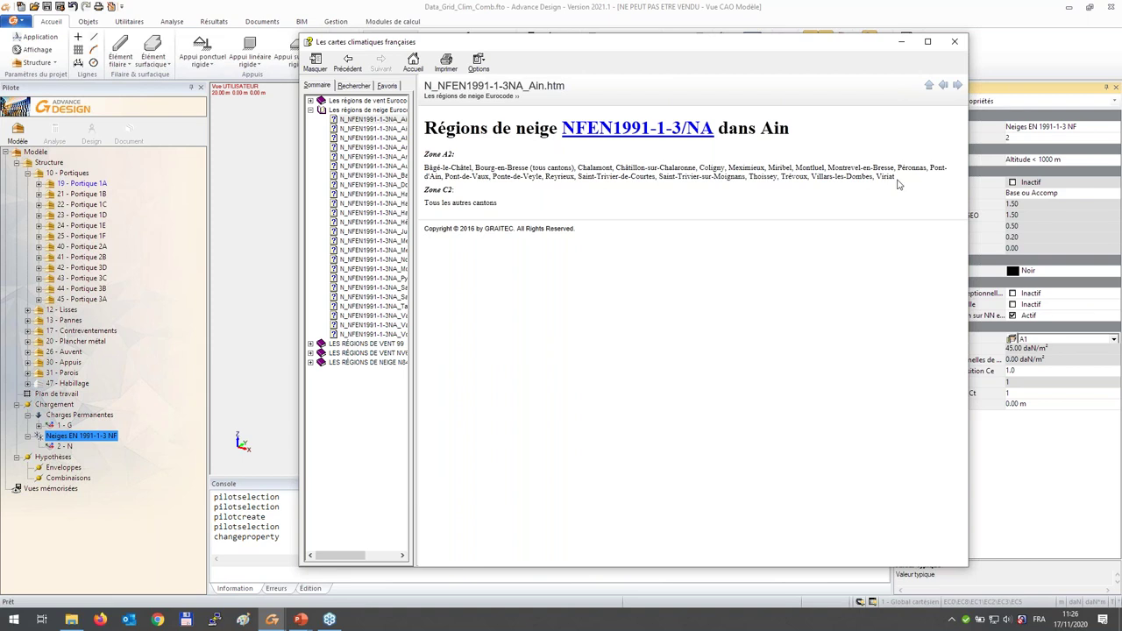
{"action": "left_click", "coordinate": [955, 42]}
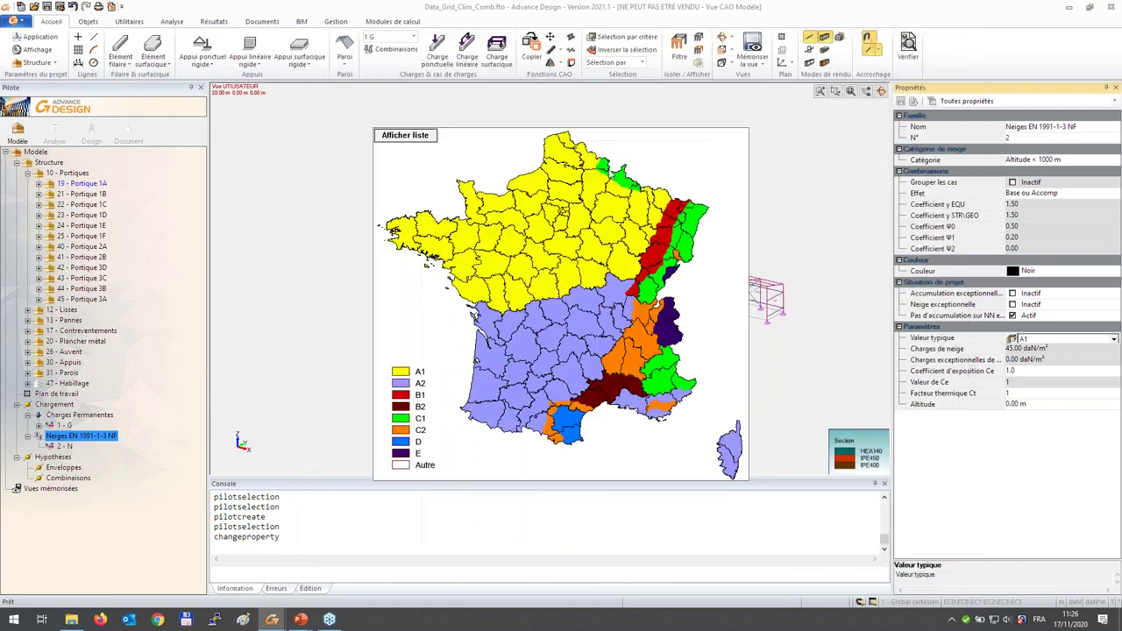
- Set the Valeur typique of the Neiges EN 1991-1-3 NF family to A2, switching briefly to A1 for comparison
{"action": "left_click", "coordinate": [625, 324]}
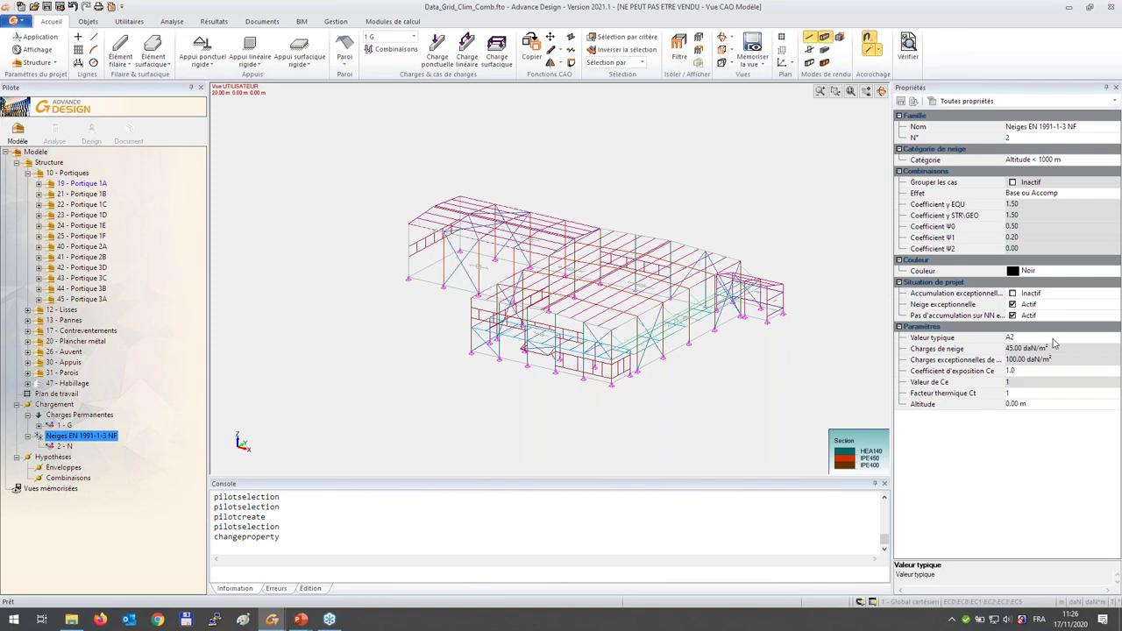
{"action": "left_click", "coordinate": [1095, 344]}
{"action": "left_click", "coordinate": [1104, 345]}
{"action": "scroll", "coordinate": [1105, 351], "scroll_direction": "up", "scroll_amount": 1}
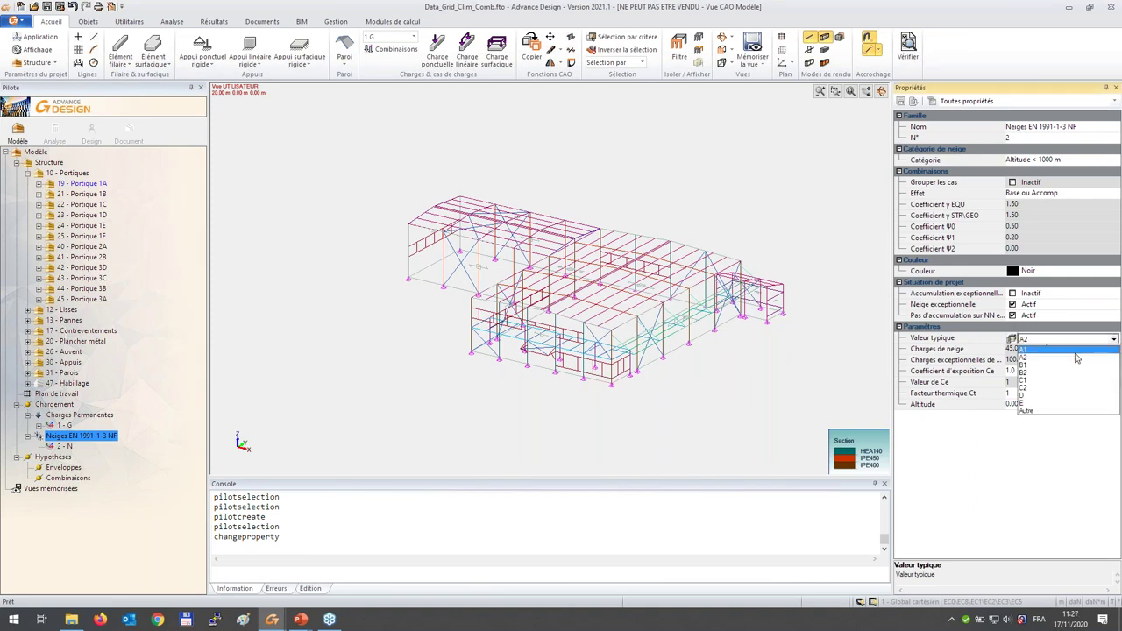
{"action": "left_click", "coordinate": [1078, 353]}
{"action": "left_click", "coordinate": [1111, 341]}
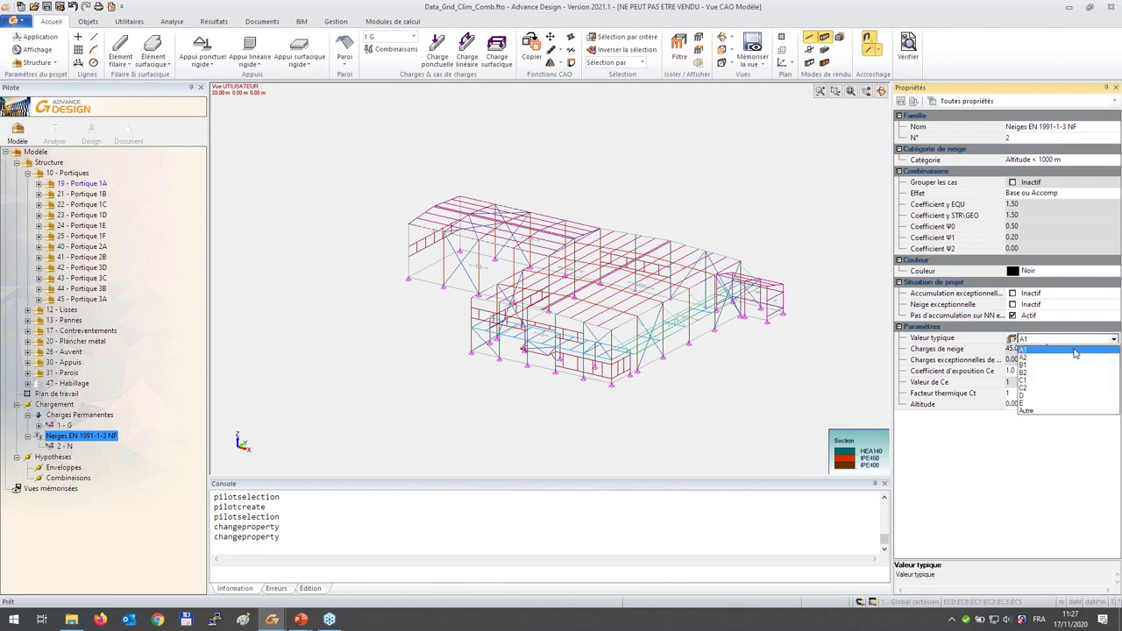
{"action": "left_click", "coordinate": [1074, 357]}
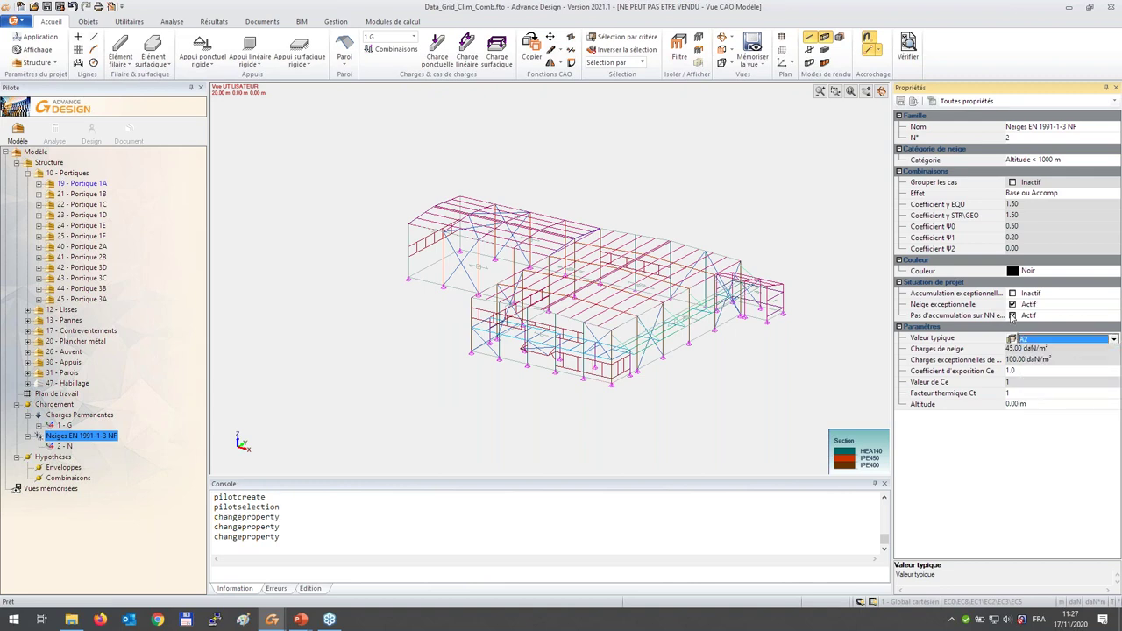
- Generate the snow load cases automatically for the Neiges EN 1991-1-3 NF family
{"action": "right_click", "coordinate": [85, 445]}
{"action": "left_click", "coordinate": [104, 451]}
{"action": "left_click", "coordinate": [87, 436]}
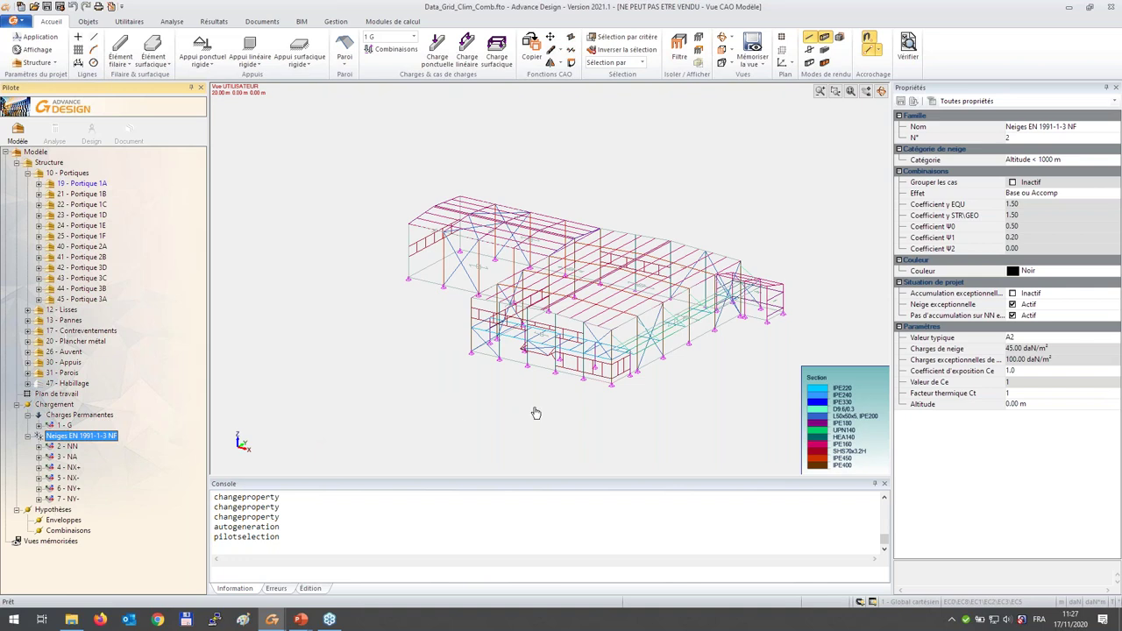
- Display the loads on the structure and inspect the Neige RES_TOIT snow load on the small annex roof
{"action": "mouse_move", "coordinate": [586, 375]}
{"action": "middle_mouse_down"}
{"action": "mouse_move", "coordinate": [576, 333]}
{"action": "mouse_move", "coordinate": [575, 380]}
{"action": "middle_mouse_up"}
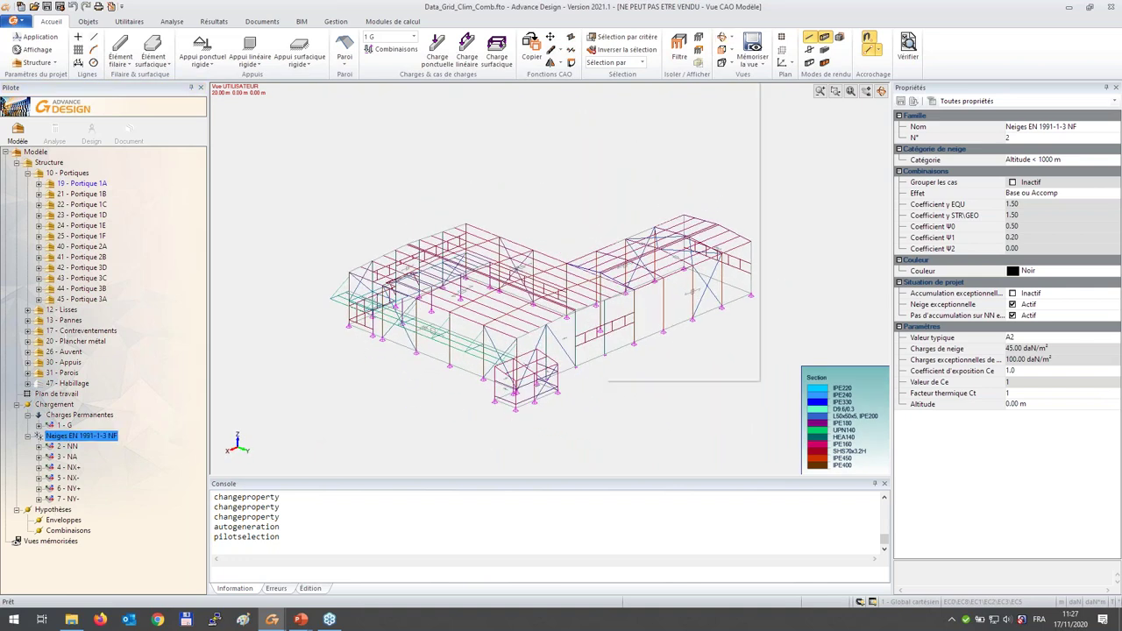
{"action": "right_click", "coordinate": [607, 388]}
{"action": "left_click", "coordinate": [675, 250]}
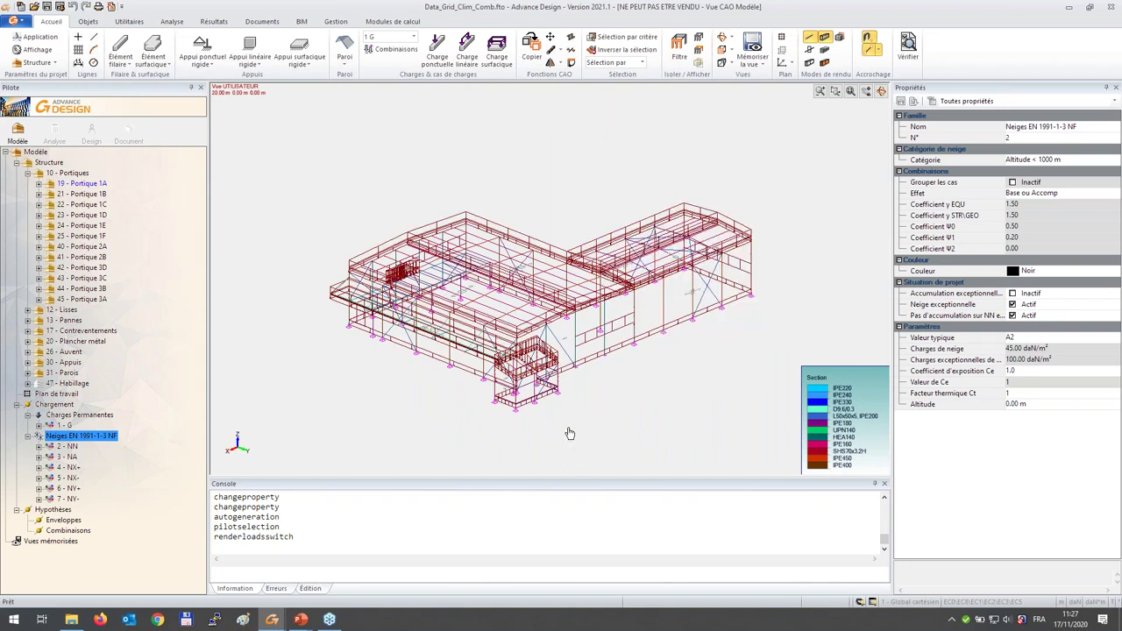
{"action": "scroll", "coordinate": [577, 428], "scroll_direction": "up", "scroll_amount": 5}
{"action": "scroll", "coordinate": [576, 429], "scroll_direction": "up", "scroll_amount": 3}
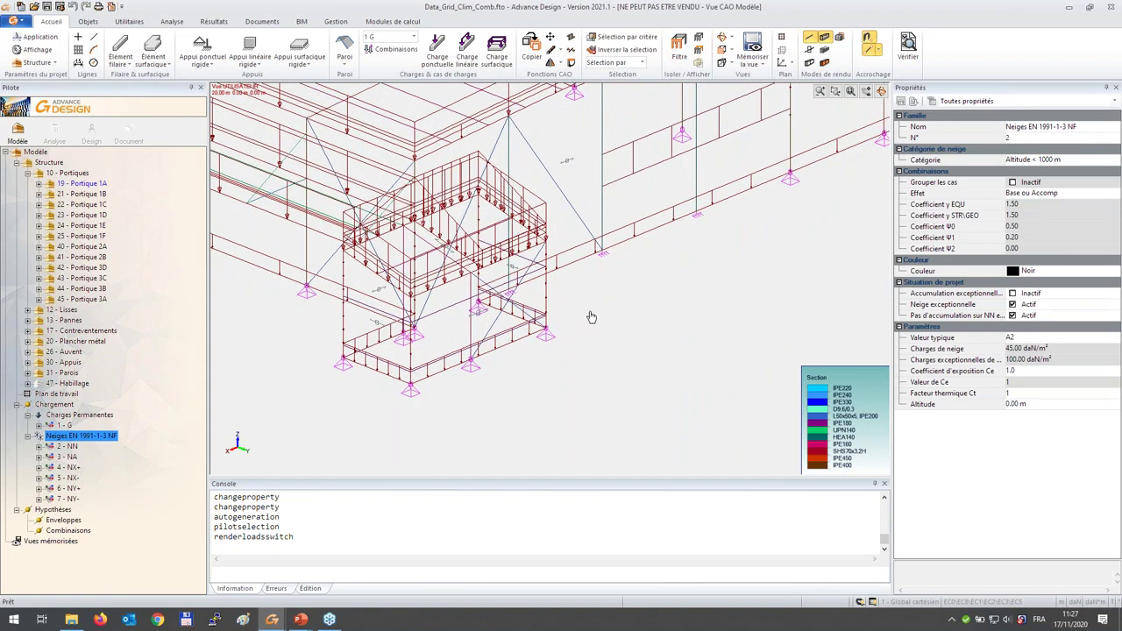
{"action": "scroll", "coordinate": [604, 344], "scroll_direction": "up", "scroll_amount": 2}
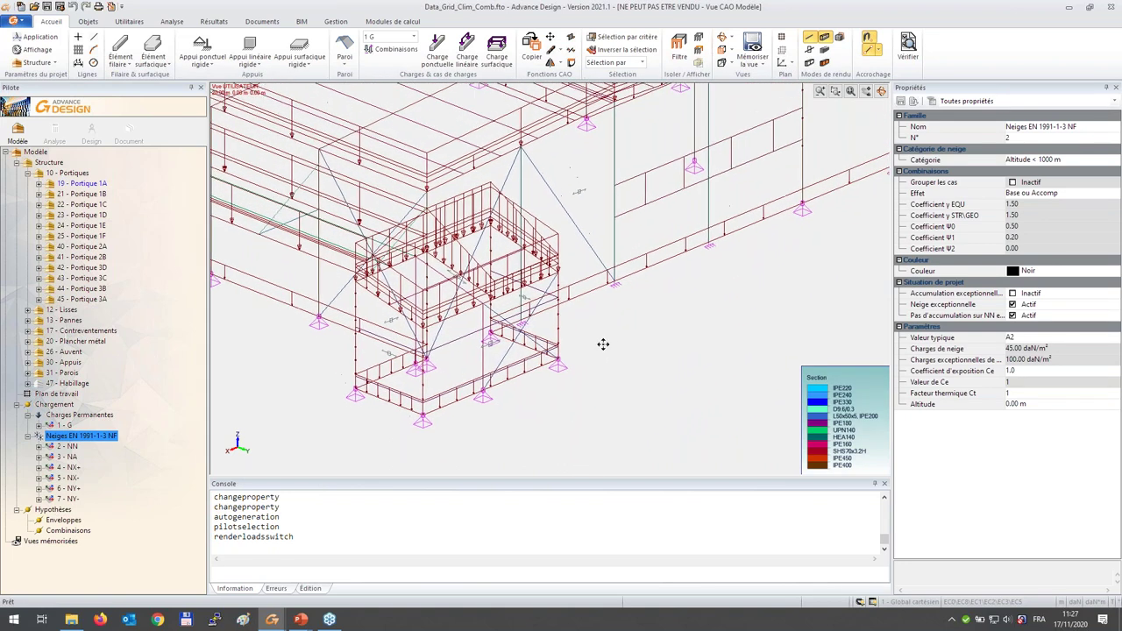
{"action": "left_click", "coordinate": [470, 263]}
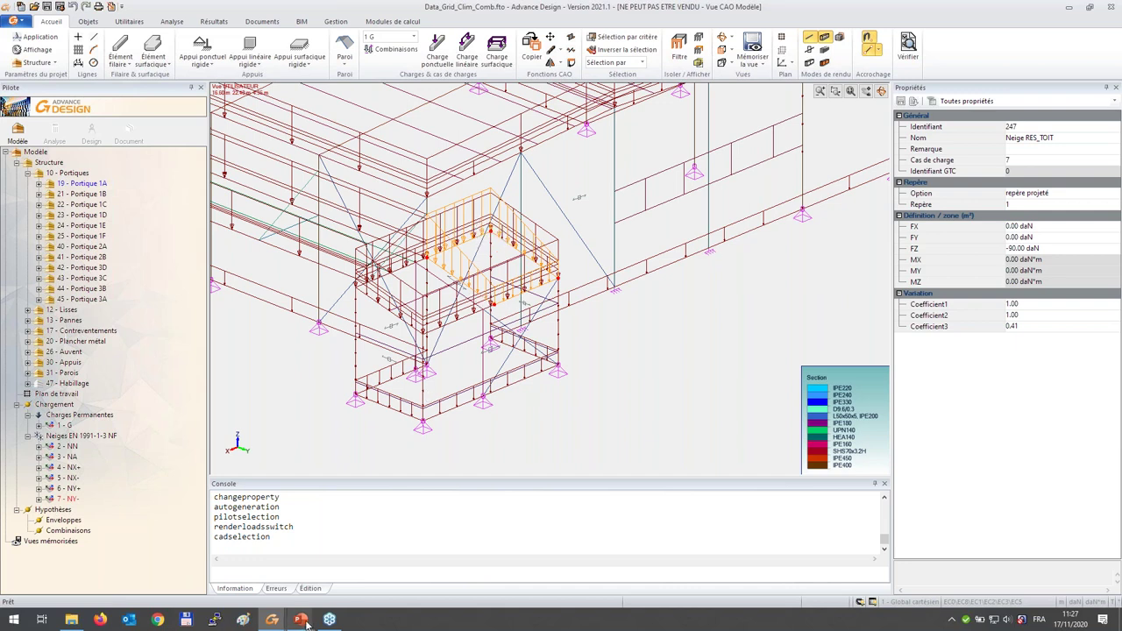
{"action": "key", "text": "alt+Tab"}
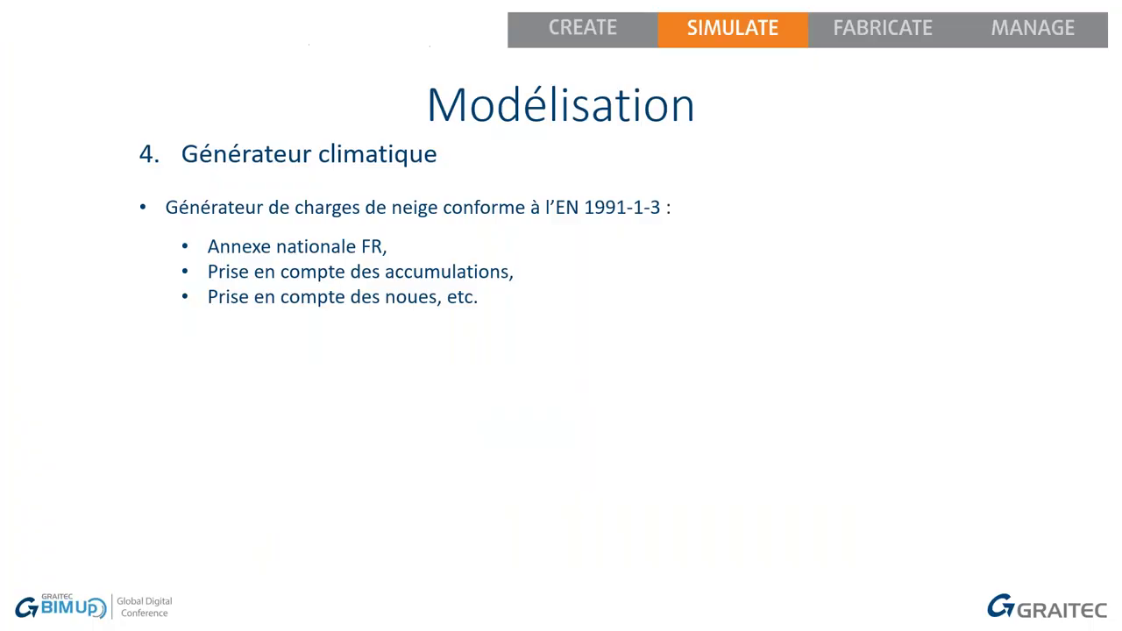
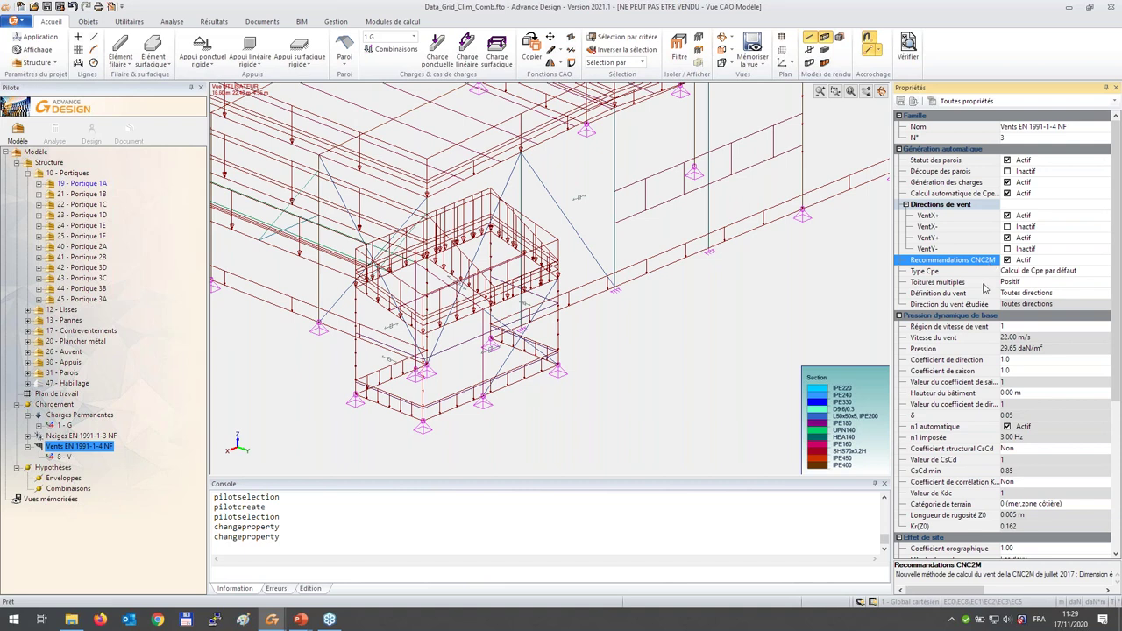
- Consult the Eurocode wind region list and set the Région de vitesse de vent to 2 from the map of France
{"action": "left_click", "coordinate": [1034, 331]}
{"action": "left_click", "coordinate": [1045, 329]}
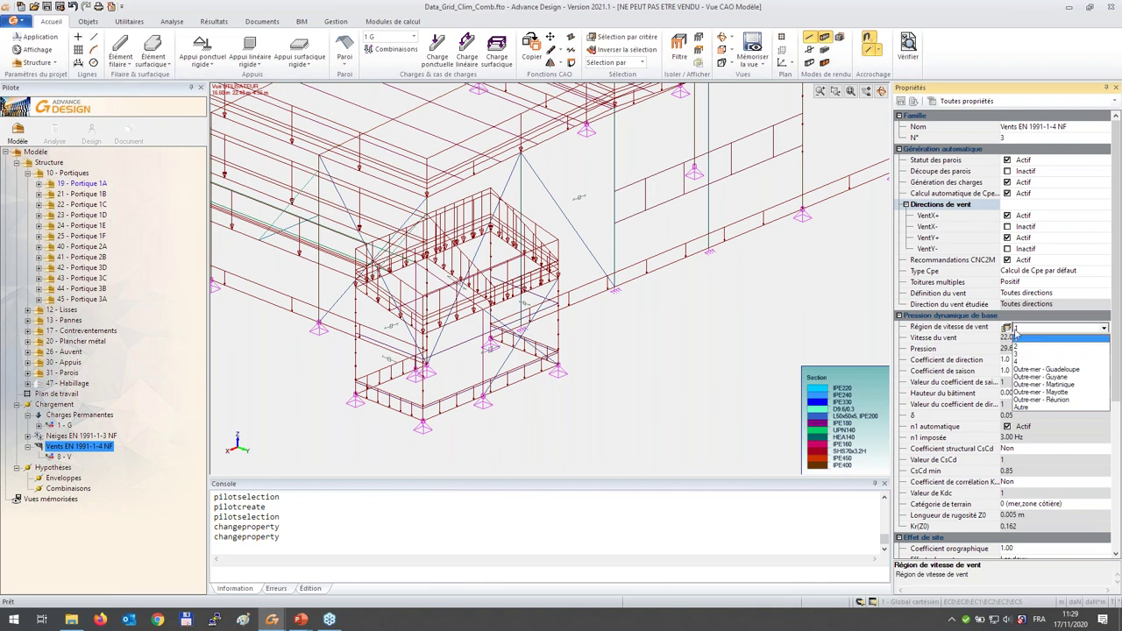
{"action": "left_click", "coordinate": [1013, 337]}
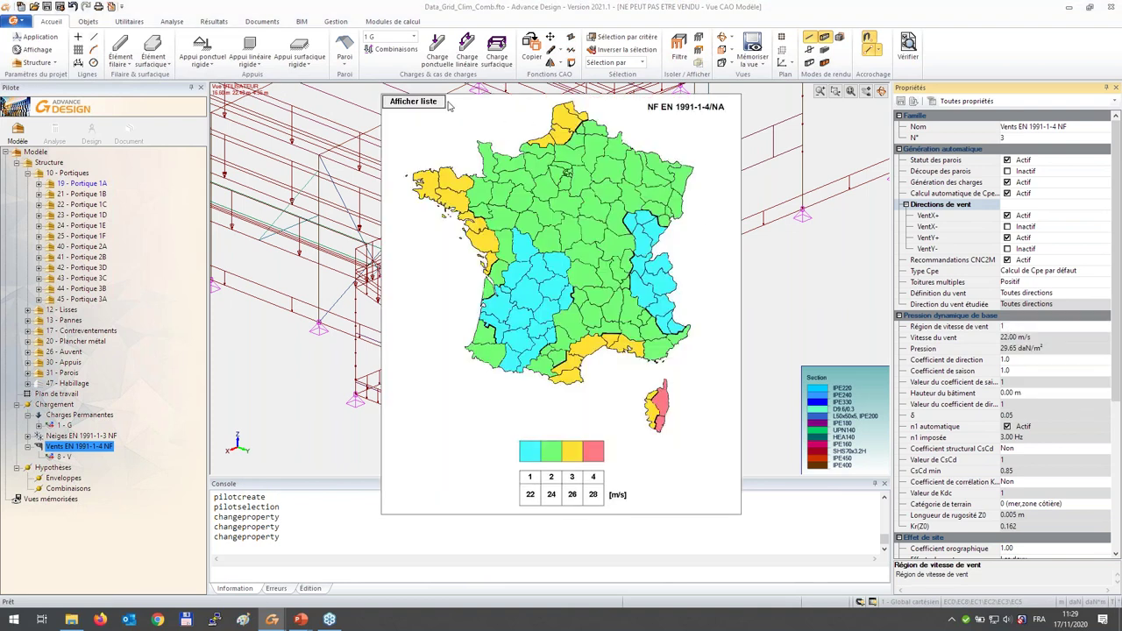
{"action": "left_click", "coordinate": [628, 349]}
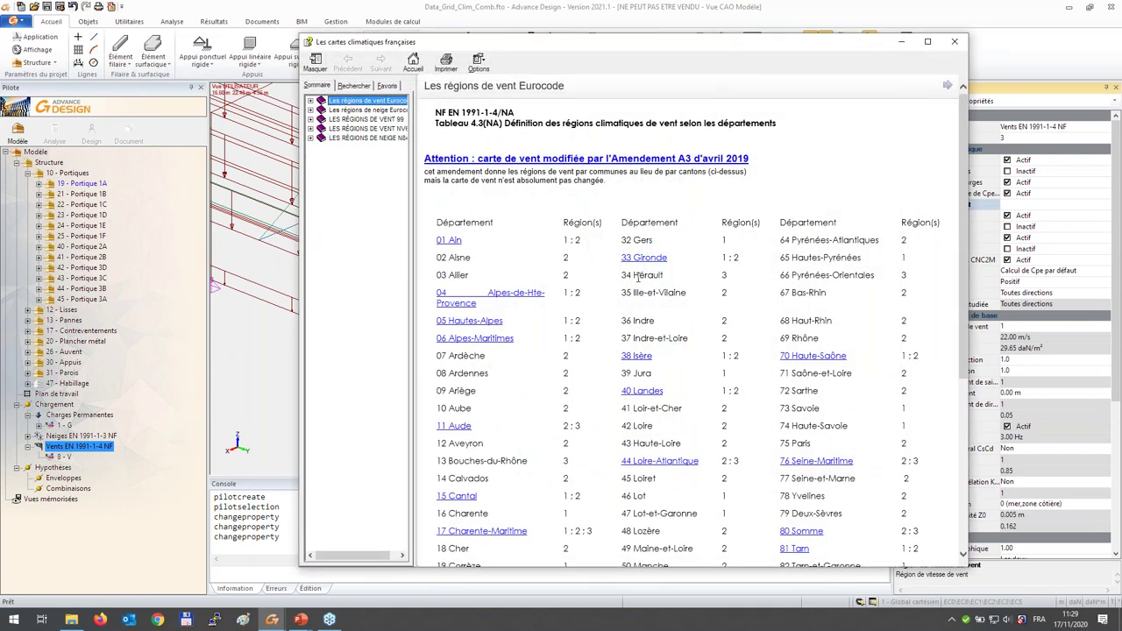
{"action": "left_click", "coordinate": [955, 41]}
{"action": "left_click", "coordinate": [619, 278]}
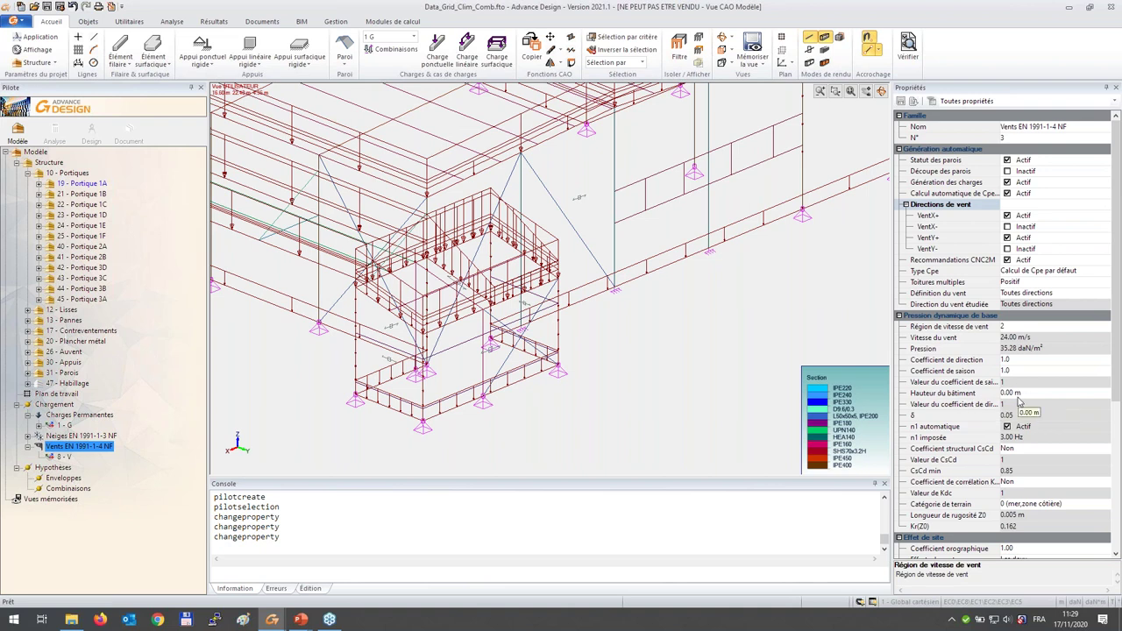
- Set the Catégorie de terrain of the Vents EN 1991-1-4 NF family to IIIb (zones urbaines ou industrielles)
{"action": "left_click", "coordinate": [1039, 508]}
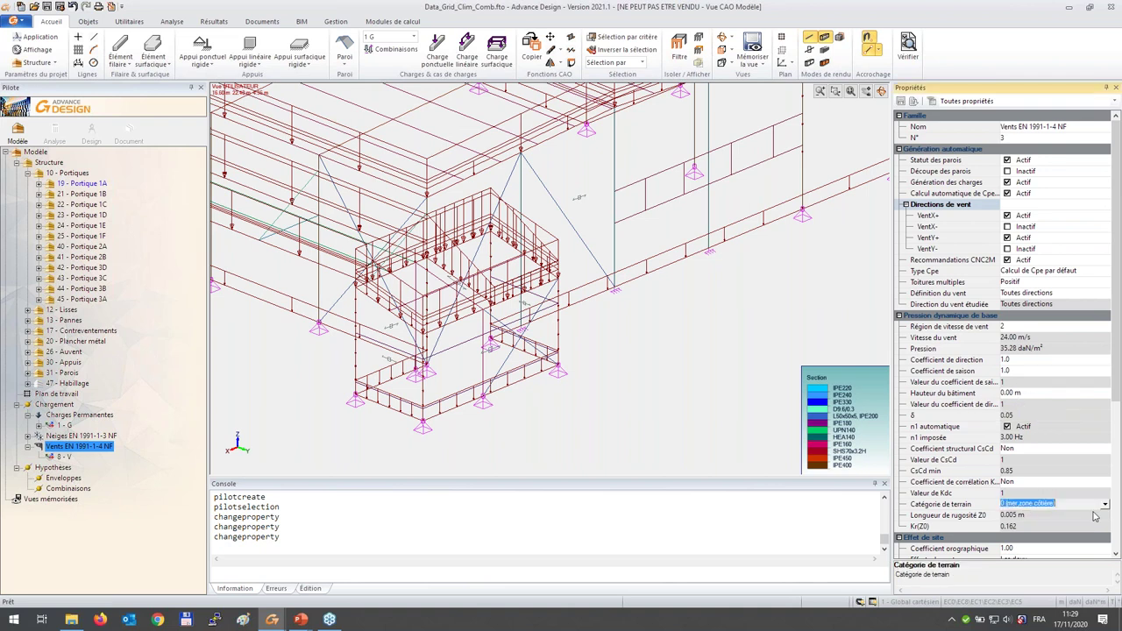
{"action": "left_click", "coordinate": [1105, 507]}
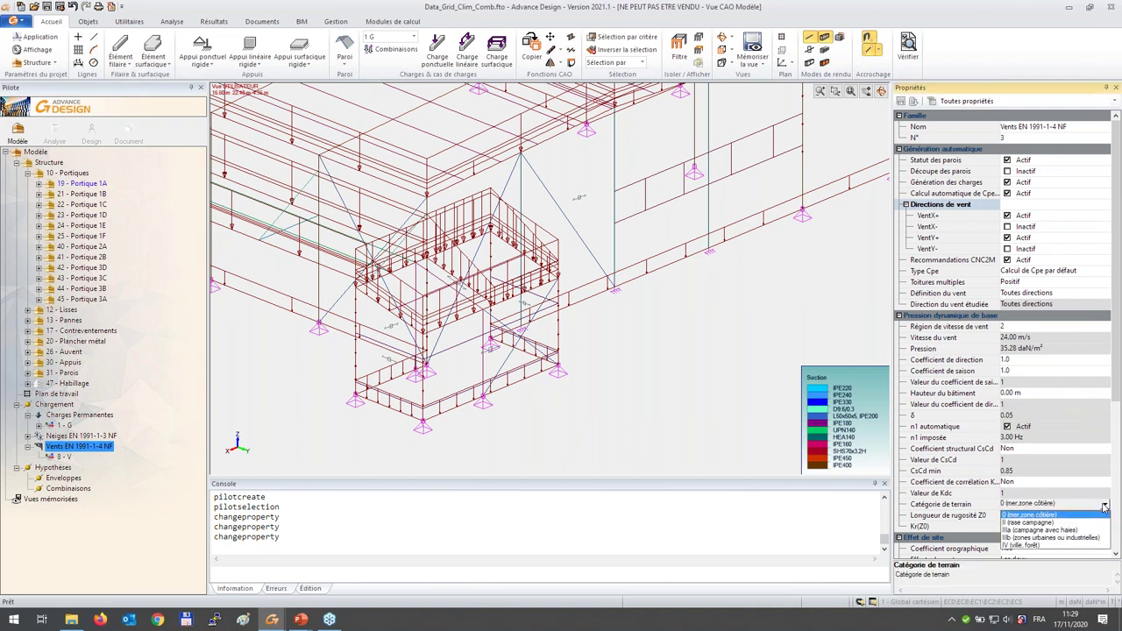
{"action": "left_click", "coordinate": [1035, 537]}
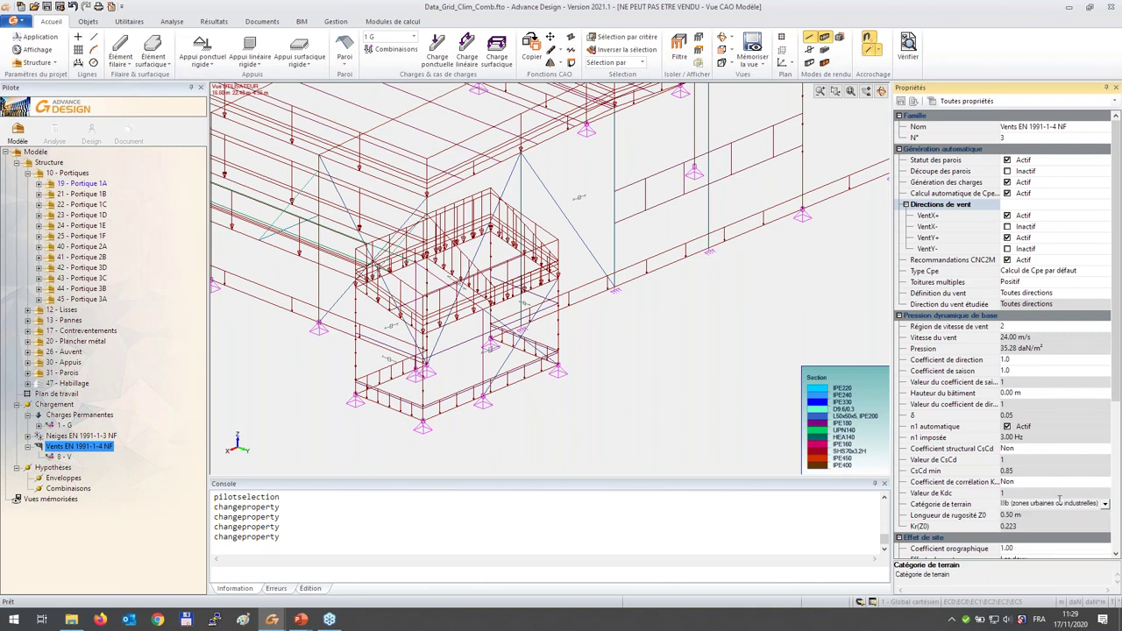
{"action": "key", "text": "Up"}
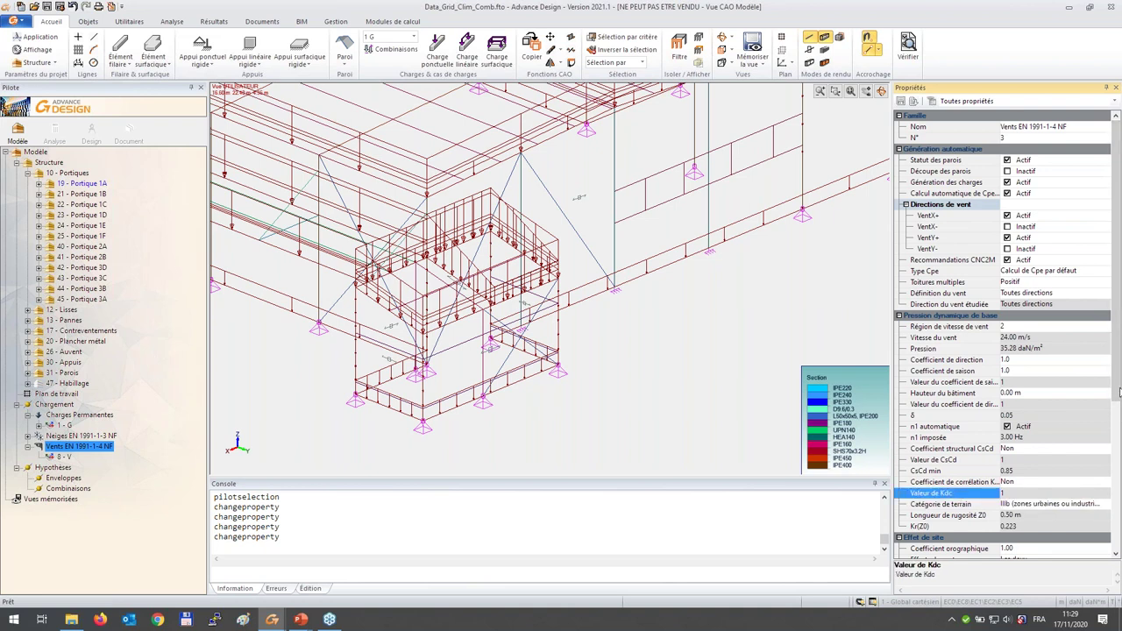
- Set the combination Effet of the Vents EN 1991-1-4 NF family to Base
{"action": "left_click_drag", "start_coordinate": [1115, 375], "coordinate": [1117, 503]}
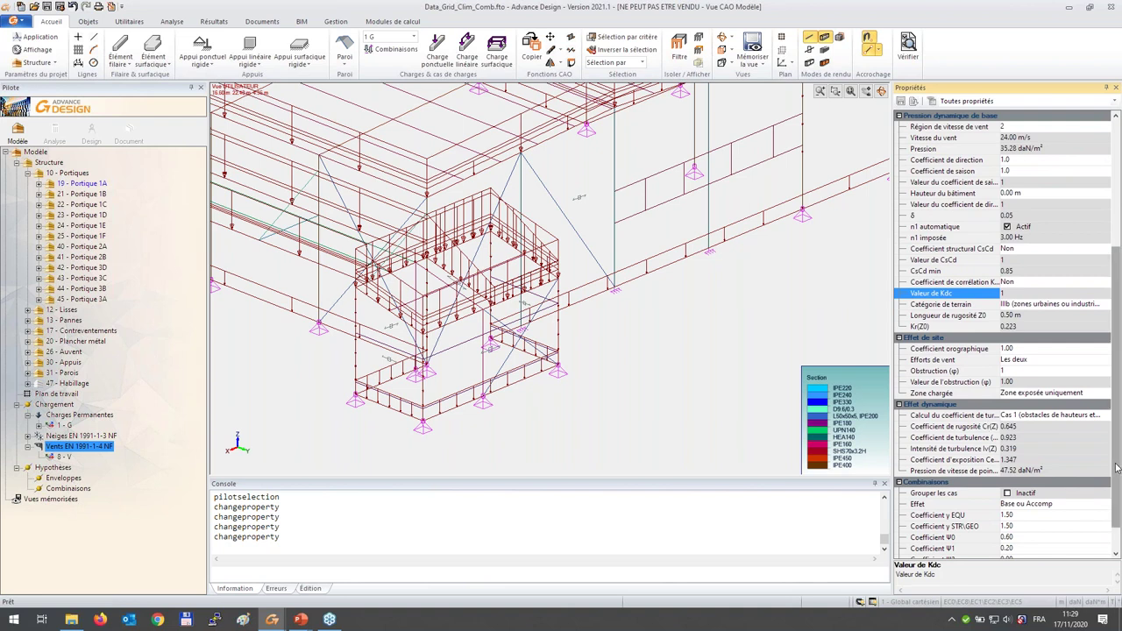
{"action": "left_click_drag", "start_coordinate": [1117, 471], "coordinate": [1118, 494]}
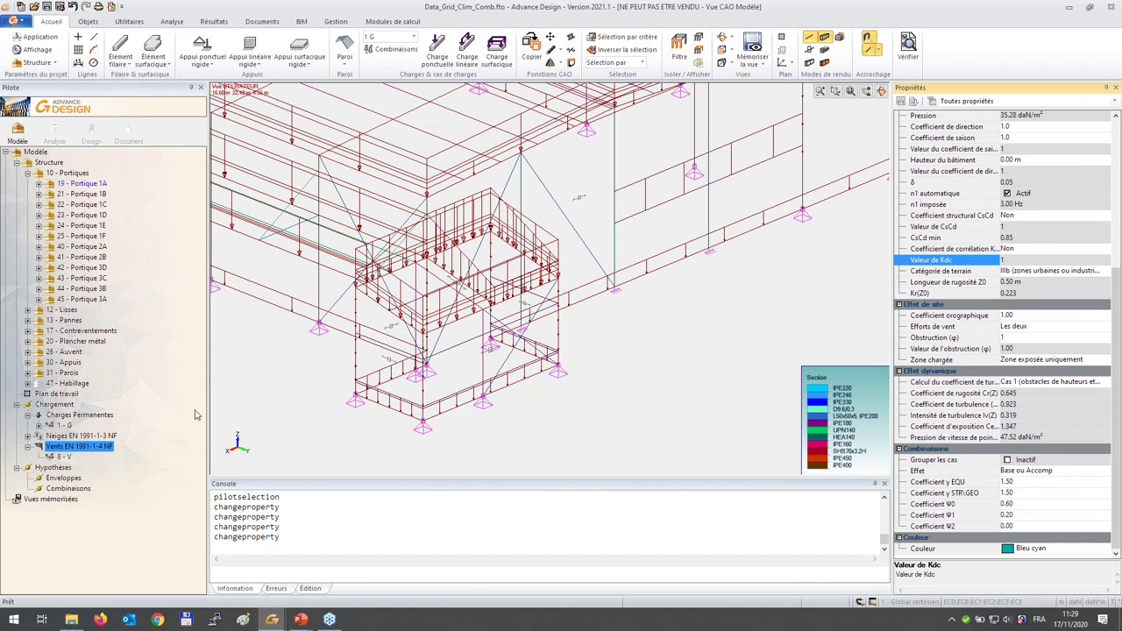
{"action": "left_click", "coordinate": [1038, 475]}
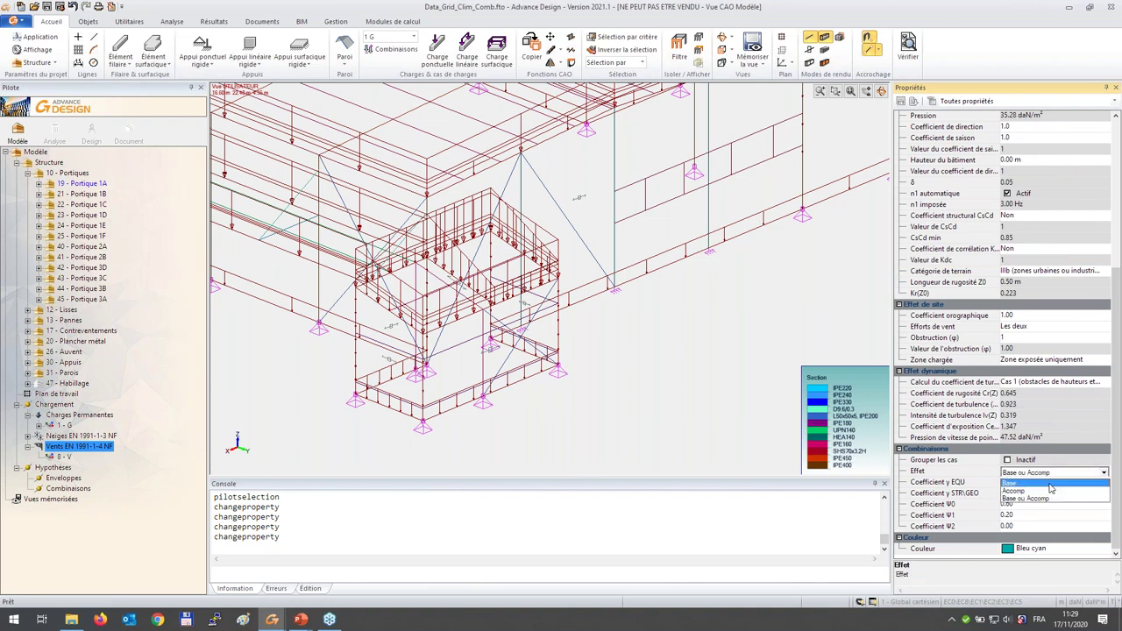
{"action": "left_click", "coordinate": [1021, 484]}
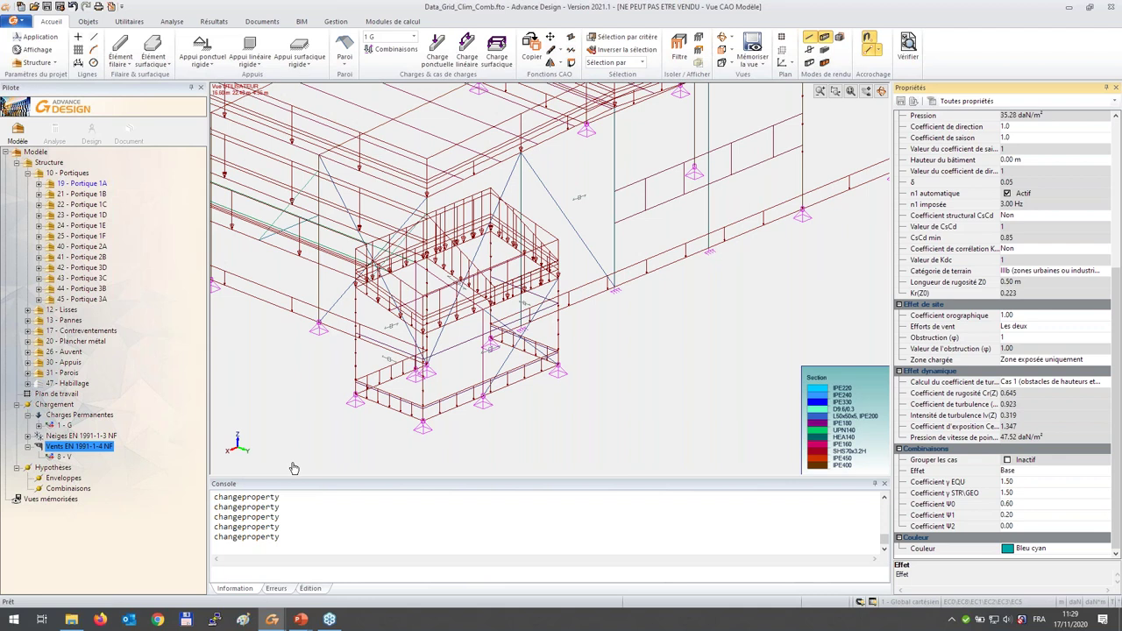
- Generate the wind load cases automatically for the Vents EN 1991-1-4 NF family
{"action": "right_click", "coordinate": [72, 452]}
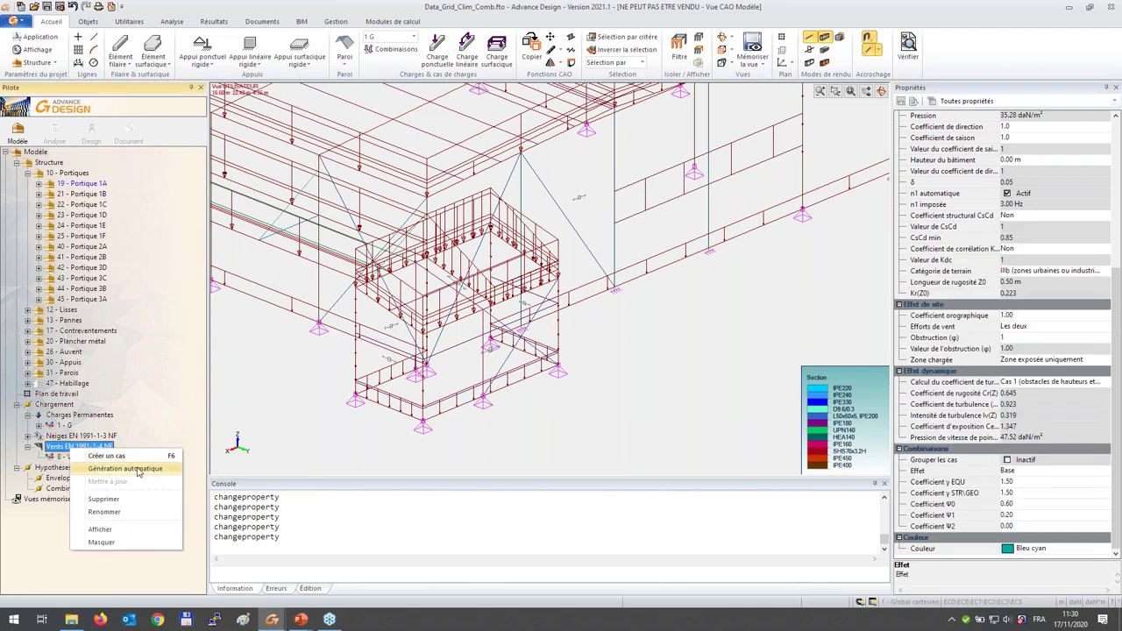
{"action": "left_click", "coordinate": [138, 470]}
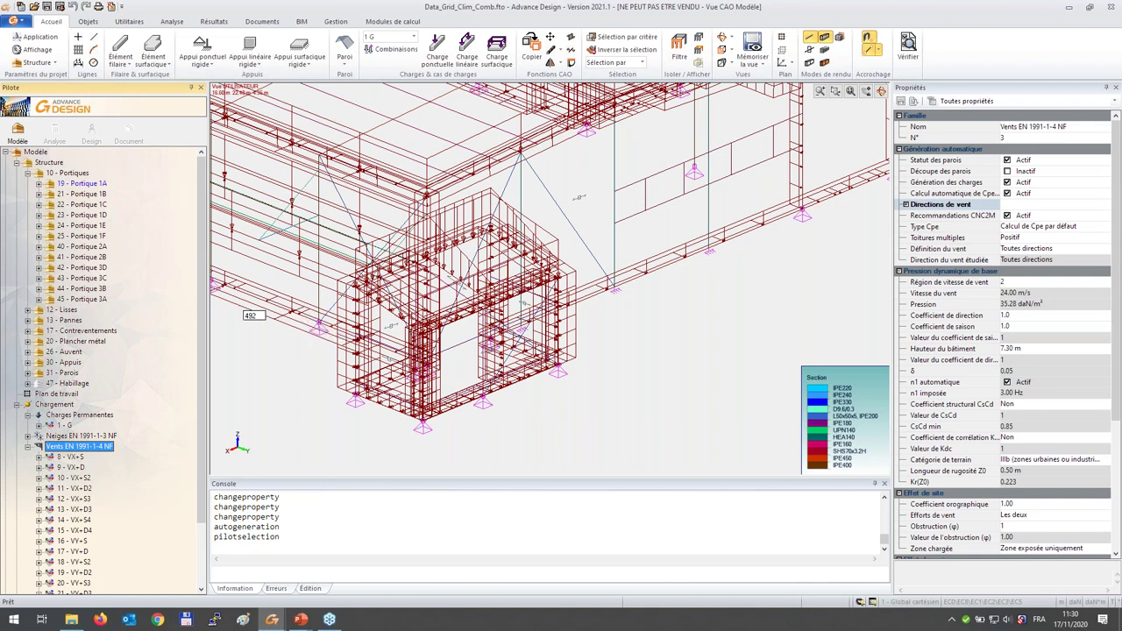
{"action": "middle_click_drag", "start_coordinate": [270, 290], "coordinate": [389, 351]}
- Check the LP_PRI_EST wall's properties and review the loads listed under wind case 8 - VX+S and snow case 3 - NA
{"action": "left_click", "coordinate": [379, 115]}
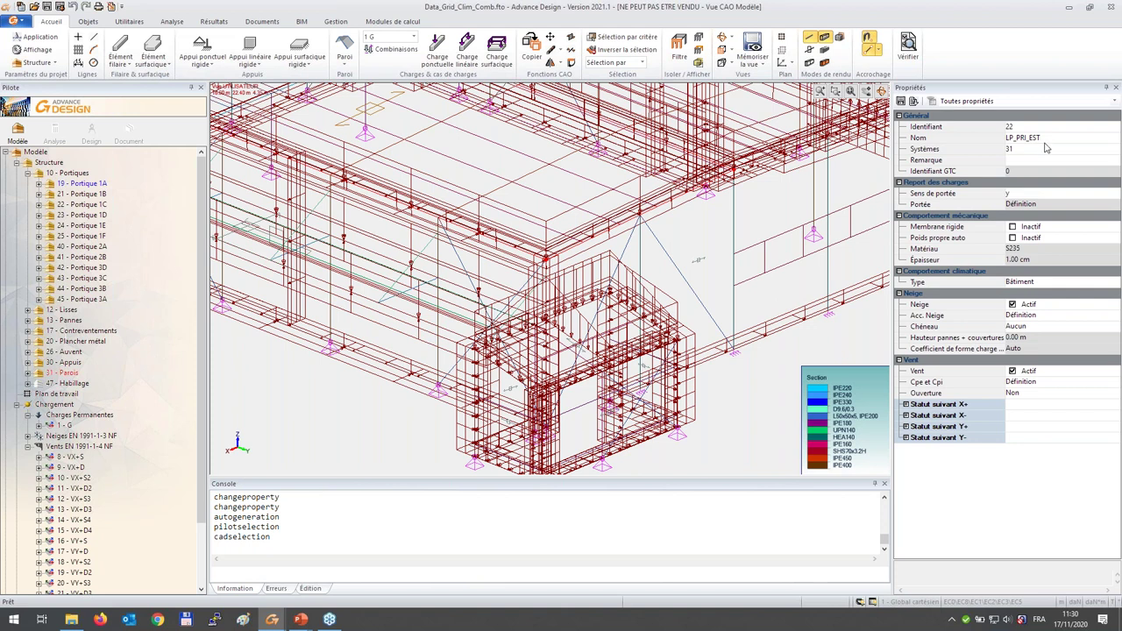
{"action": "left_click", "coordinate": [39, 458]}
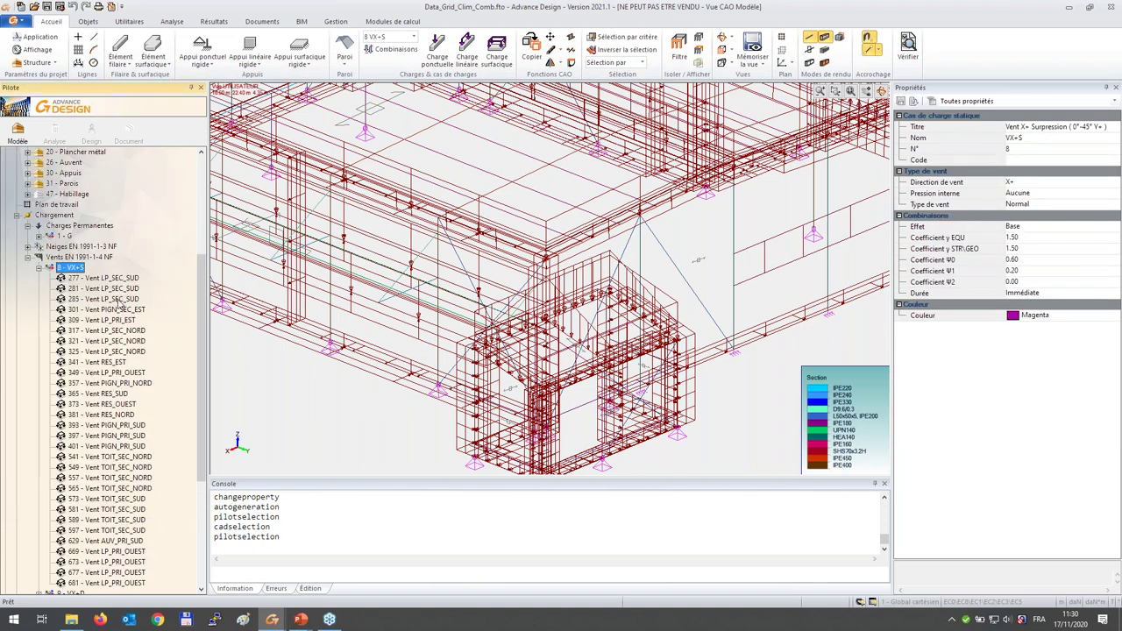
{"action": "left_click", "coordinate": [29, 248]}
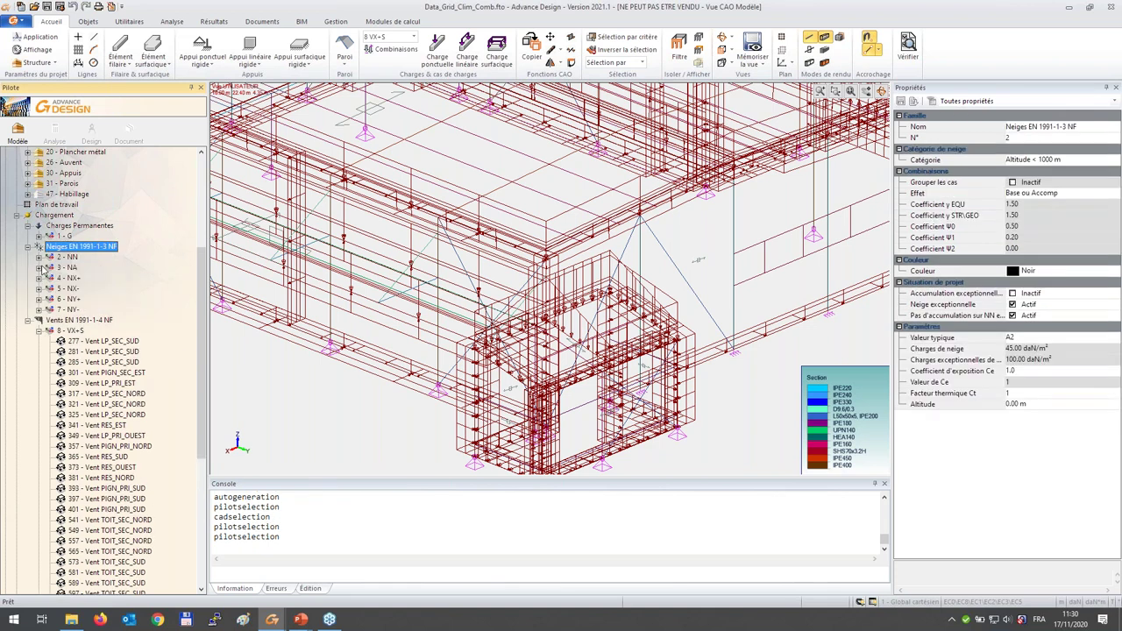
{"action": "double_click", "coordinate": [61, 266]}
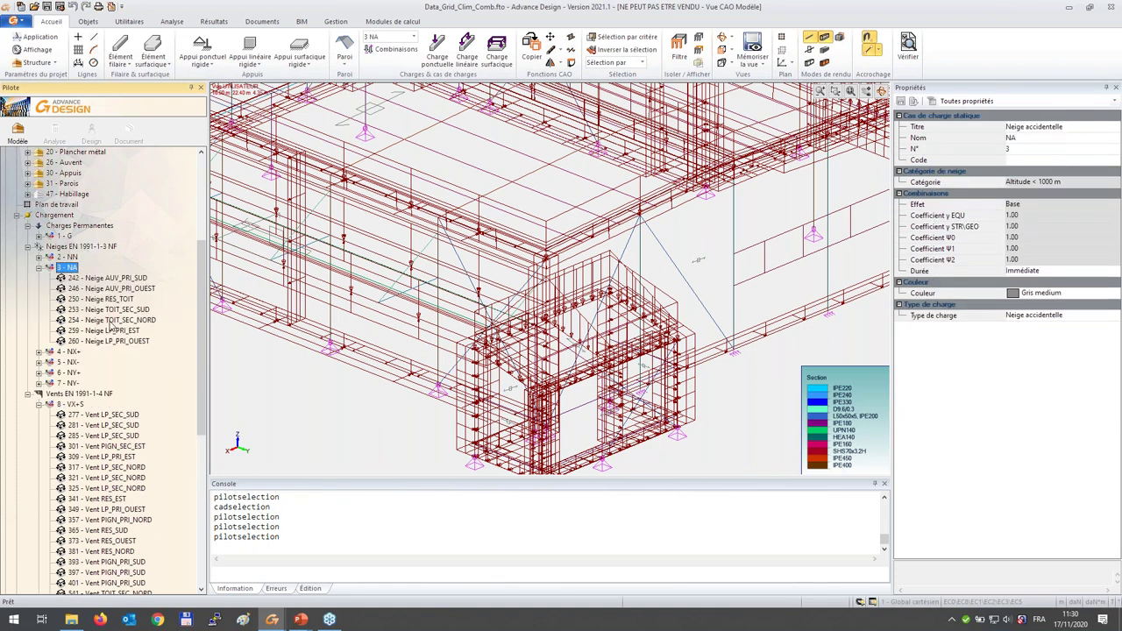
{"action": "left_click", "coordinate": [40, 268]}
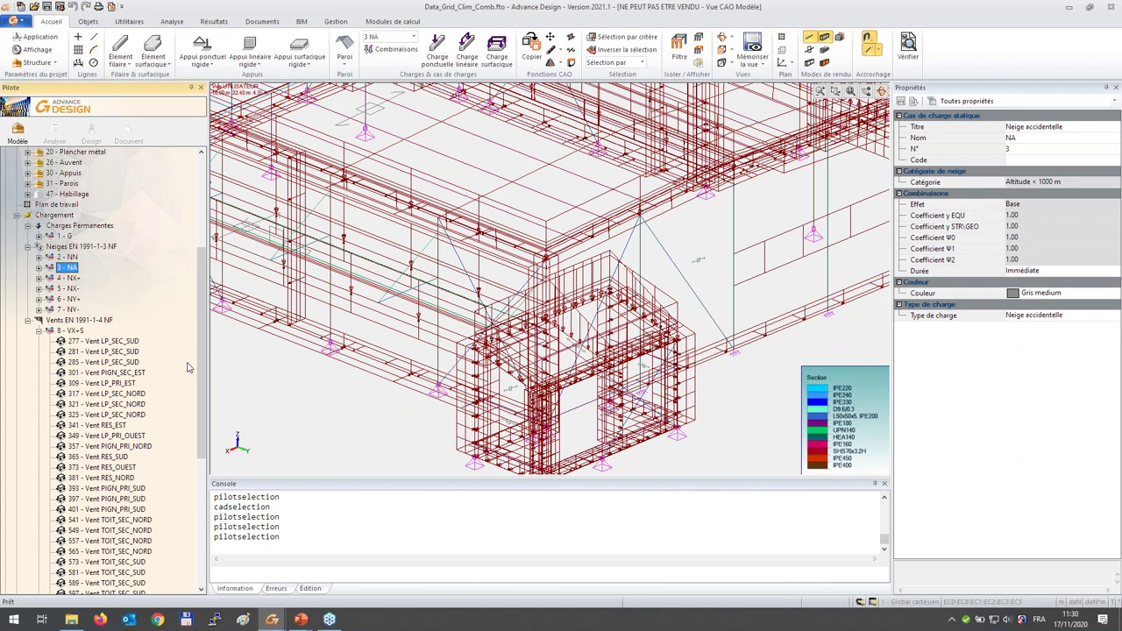
- Inspect the properties of the Vent RES_EST wind load on the small annex wall, including its zone and pressure coefficients
{"action": "scroll", "coordinate": [193, 404], "scroll_direction": "down", "scroll_amount": 3}
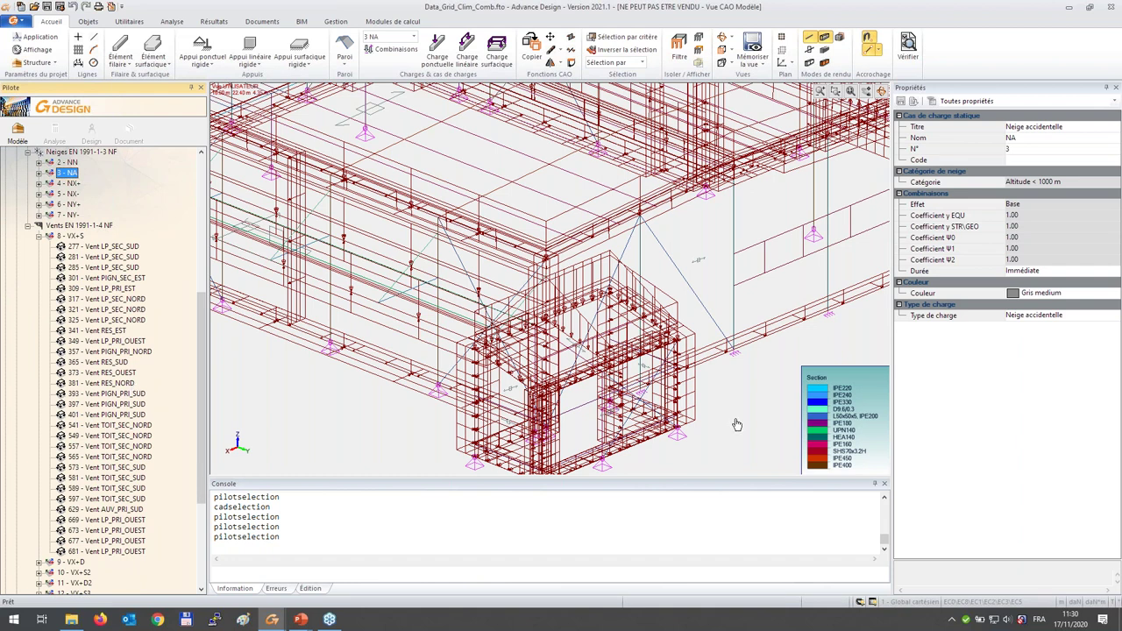
{"action": "left_click", "coordinate": [697, 348]}
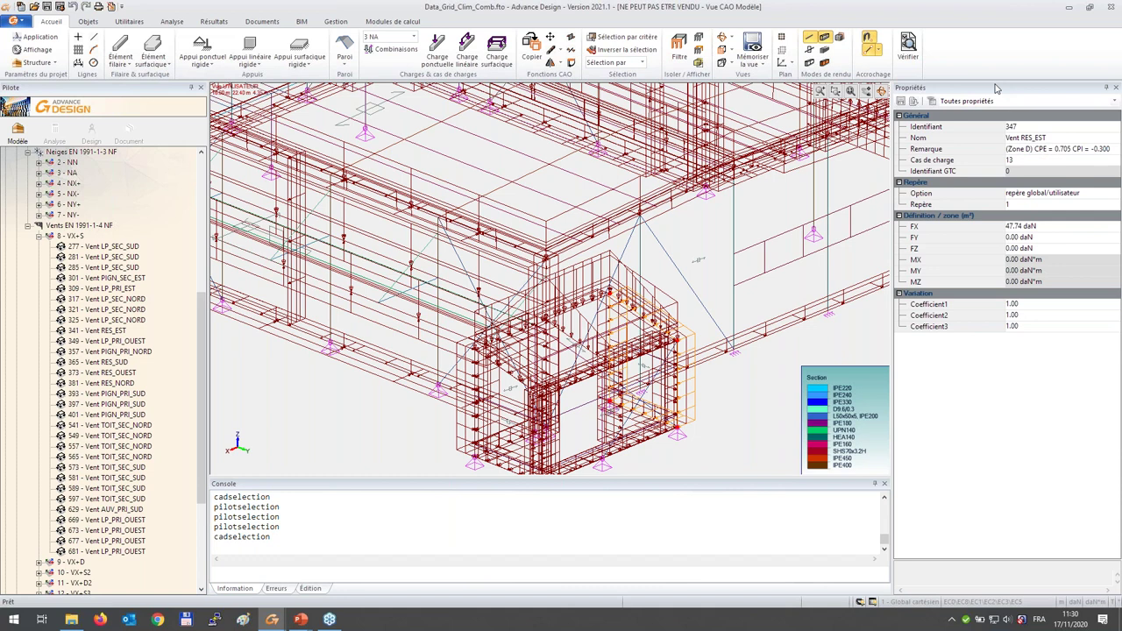
{"action": "key", "text": "alt+Tab"}
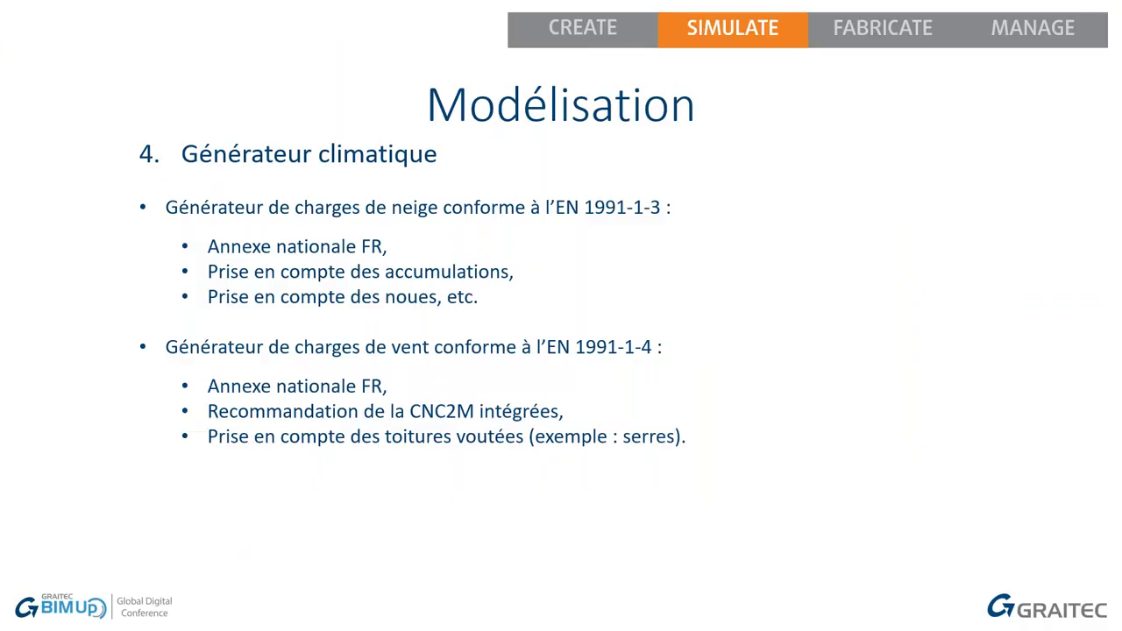
{"action": "left_click", "coordinate": [592, 332]}
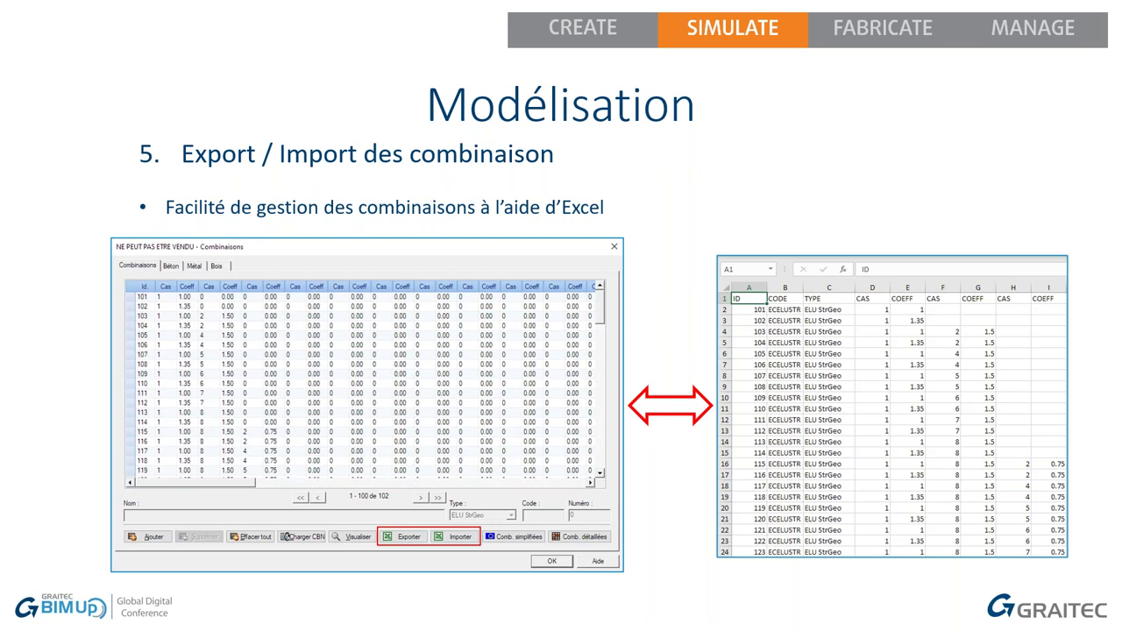
- Switch to Advance Design, collapse the wind, snow and permanent load families in the model tree, and open the load combinations
{"action": "key", "text": "alt+Tab"}
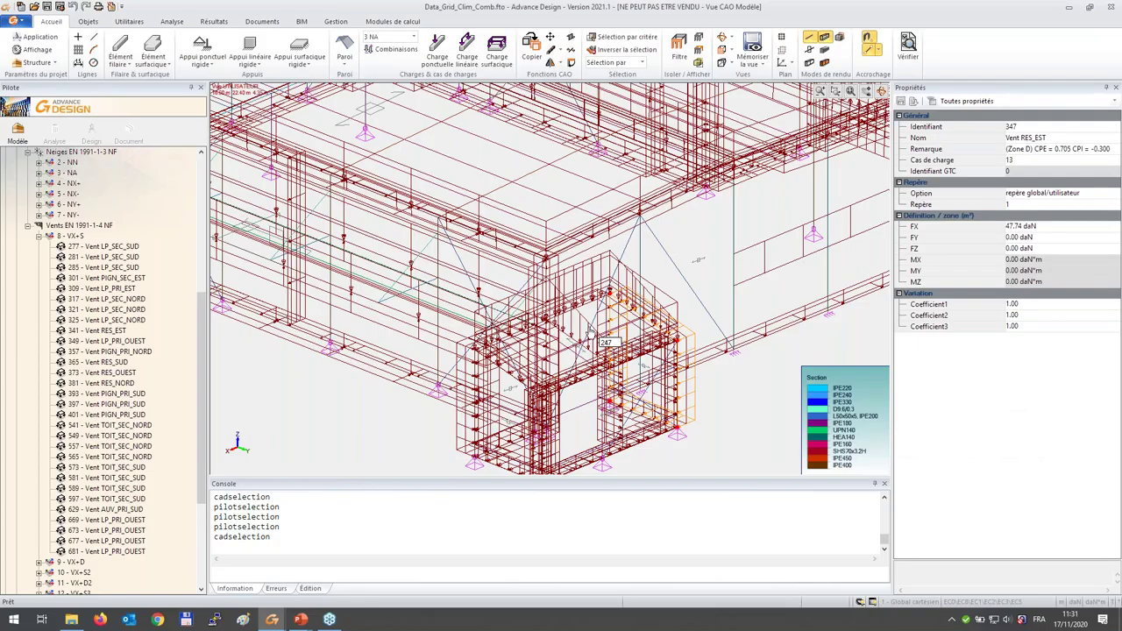
{"action": "left_click", "coordinate": [24, 227]}
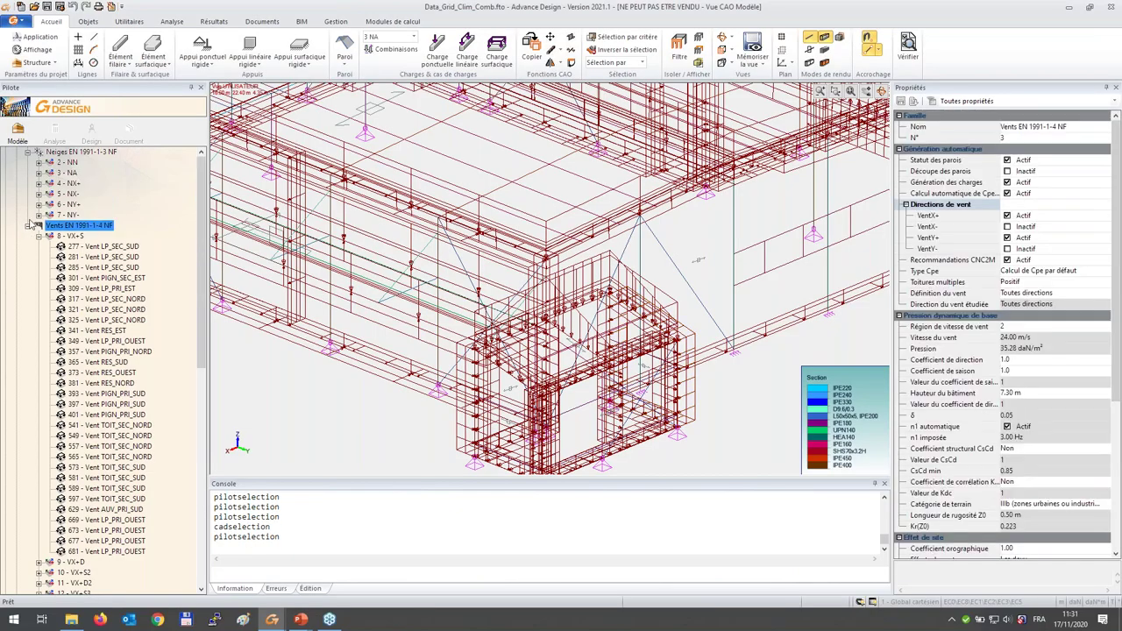
{"action": "left_click", "coordinate": [28, 226]}
{"action": "left_click", "coordinate": [35, 436]}
{"action": "left_click", "coordinate": [27, 435]}
{"action": "left_click", "coordinate": [28, 415]}
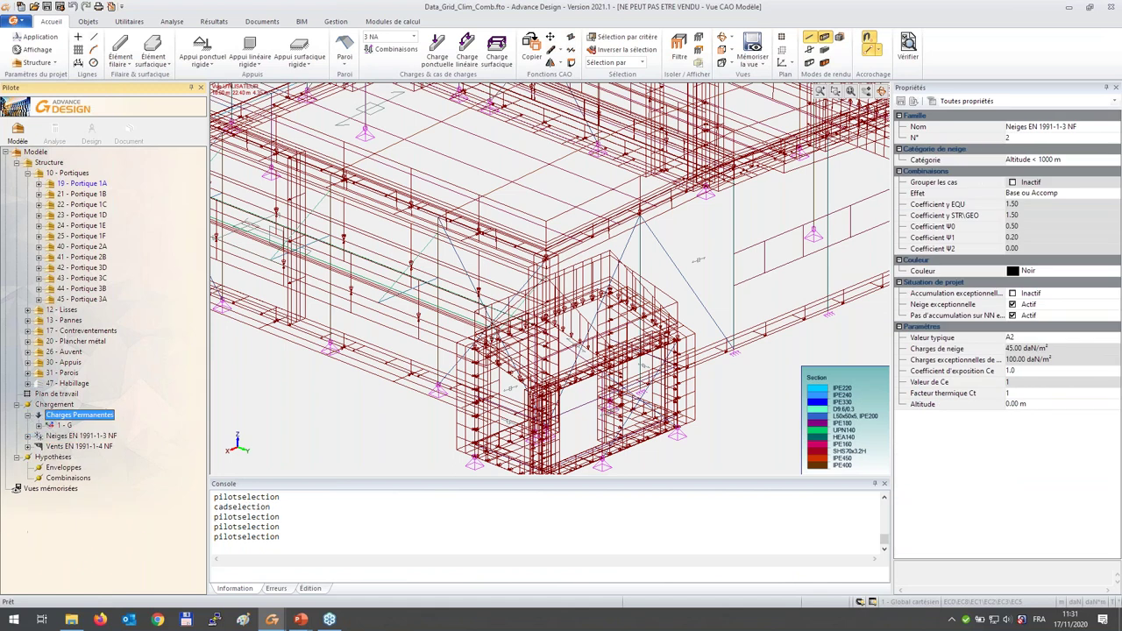
{"action": "left_click", "coordinate": [63, 473]}
{"action": "double_click", "coordinate": [63, 468]}
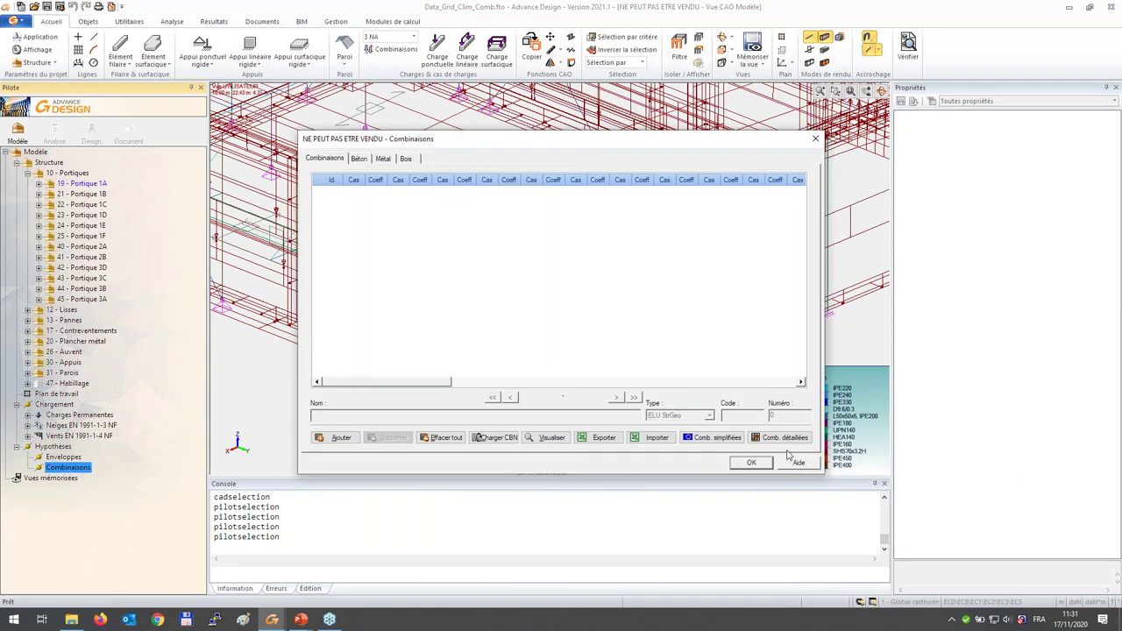
- Generate the detailed combinations with the default concomitance rules, for ELU STR/GEO and ELS Caractéristique and Quasi-permanente
{"action": "left_click", "coordinate": [755, 437]}
{"action": "left_click", "coordinate": [586, 335]}
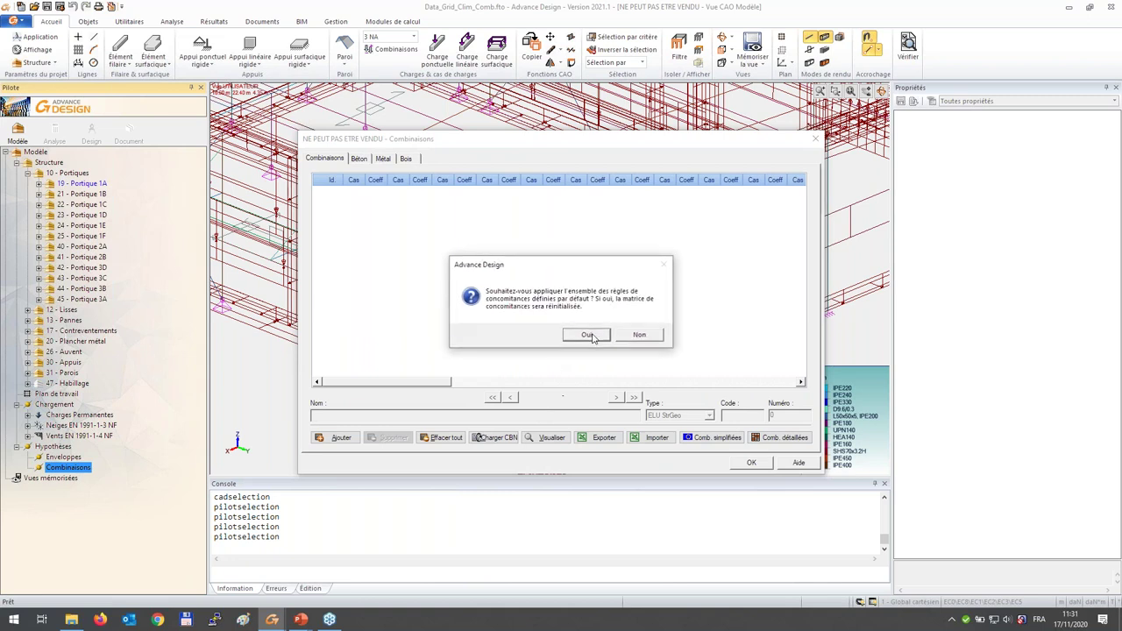
{"action": "left_click", "coordinate": [587, 336]}
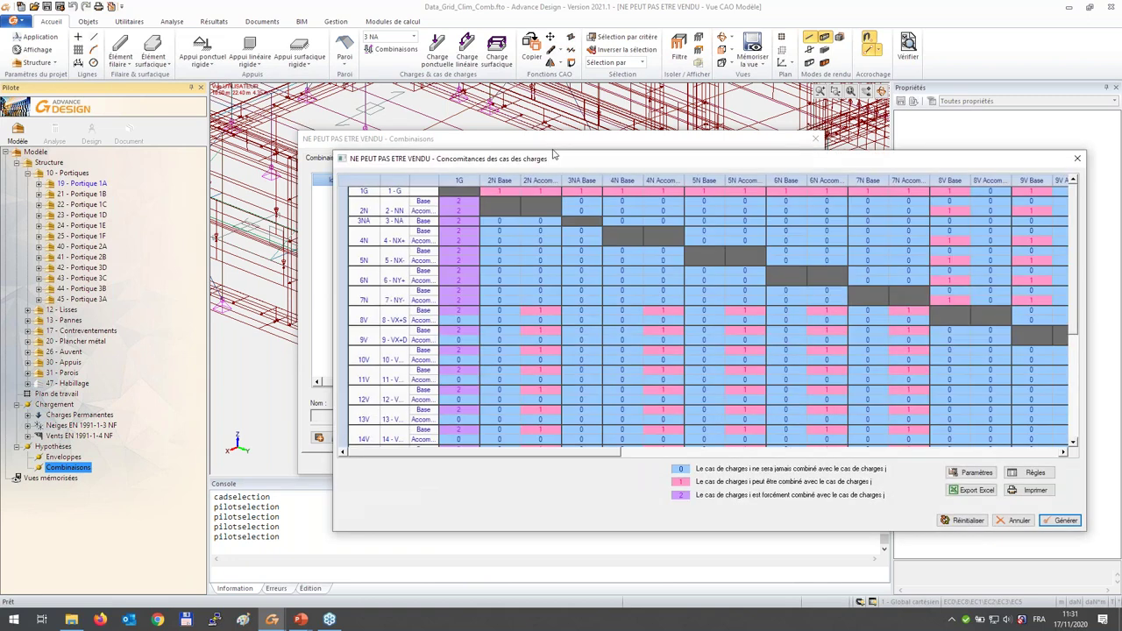
{"action": "left_click_drag", "start_coordinate": [553, 154], "coordinate": [383, 73]}
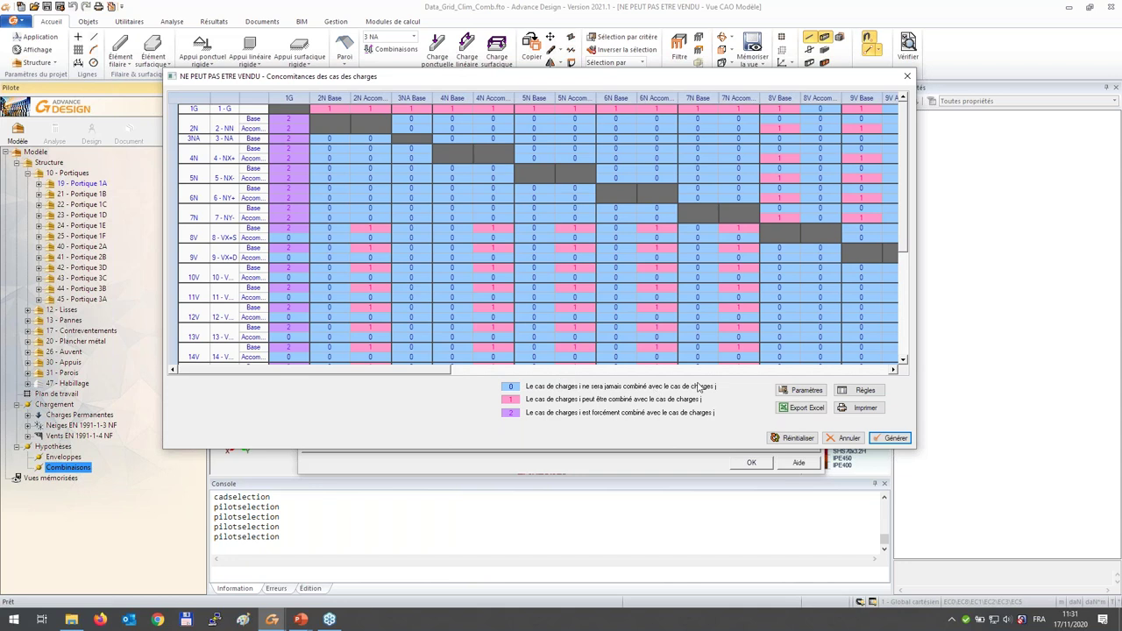
{"action": "left_click", "coordinate": [806, 390]}
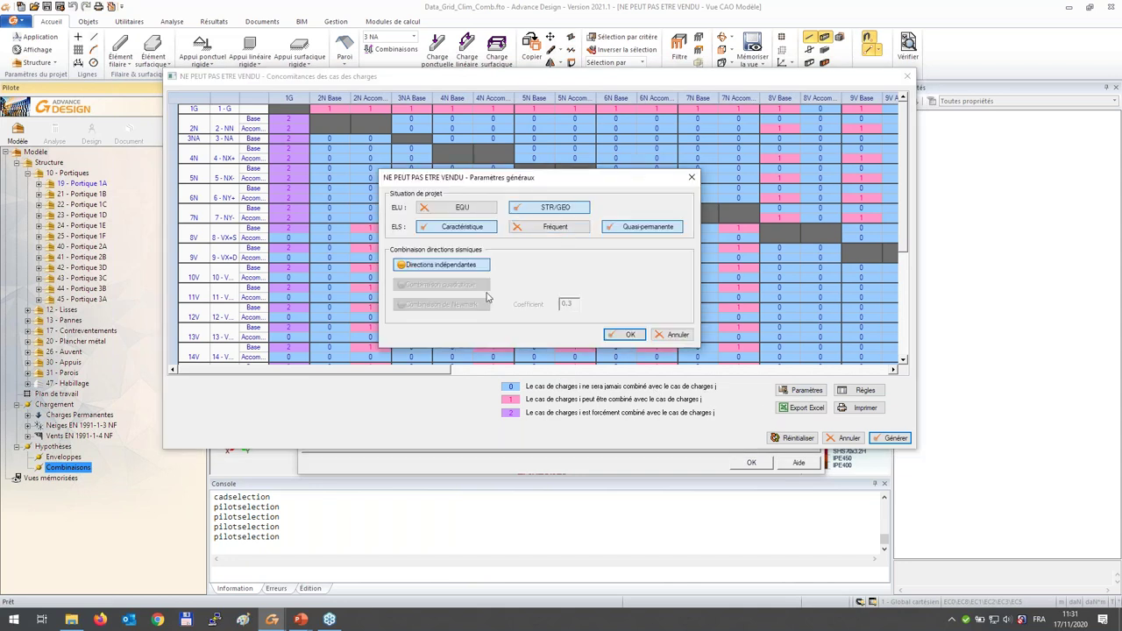
{"action": "left_click", "coordinate": [626, 335]}
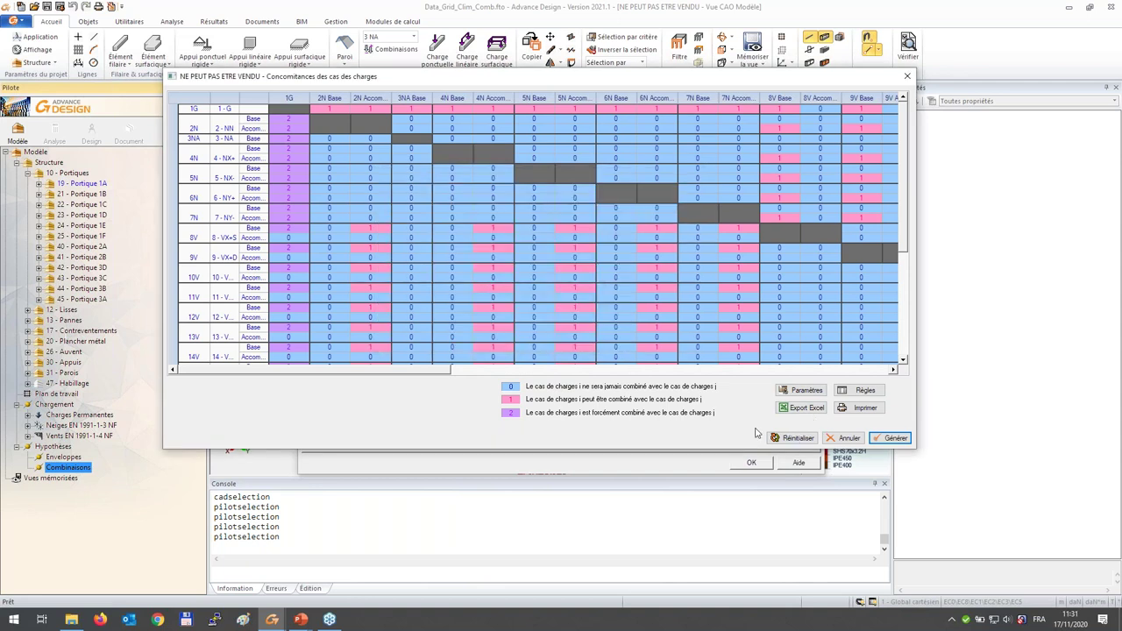
{"action": "left_click", "coordinate": [891, 438]}
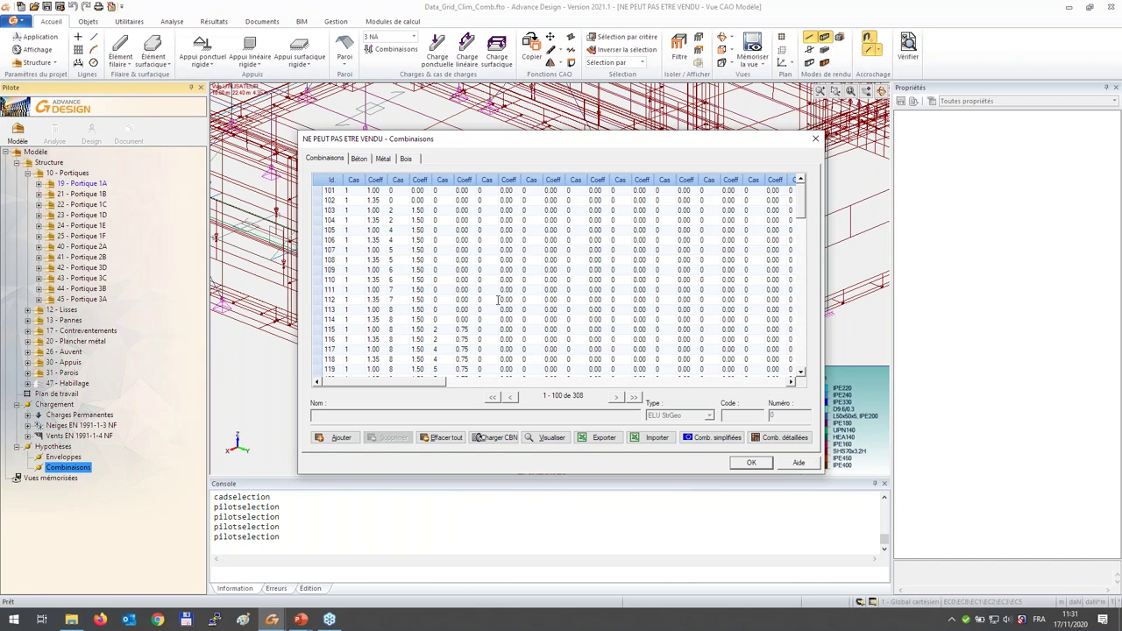
- Export the combinations to an Excel file named combitest in F:\Projets\AD2021\Webinar
{"action": "left_click", "coordinate": [607, 441]}
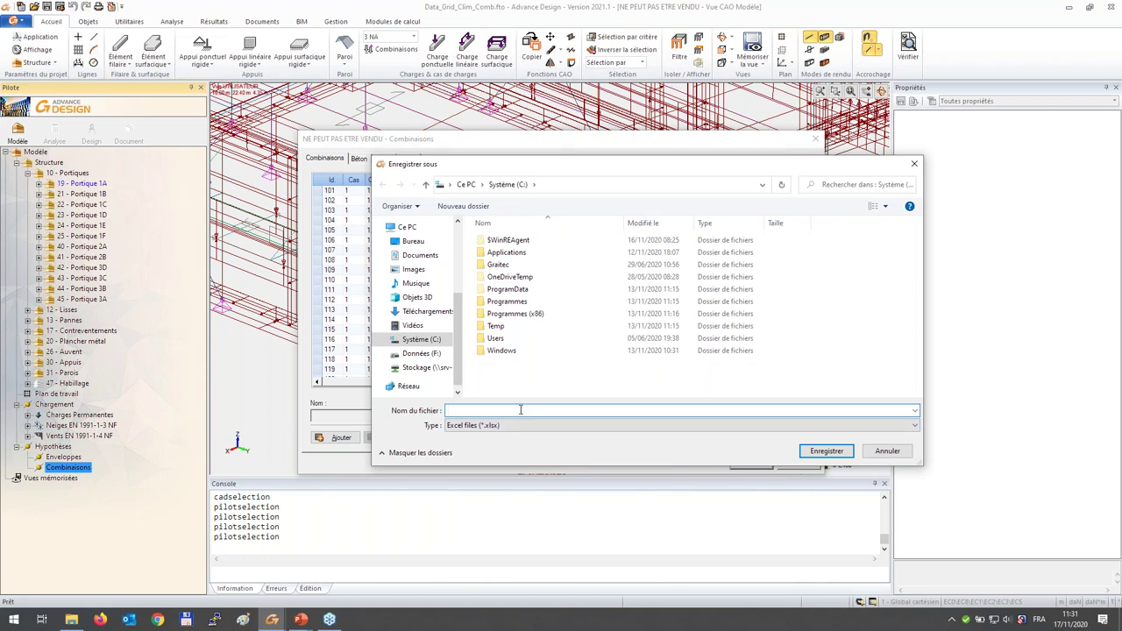
{"action": "left_click", "coordinate": [425, 354]}
{"action": "double_click", "coordinate": [524, 272]}
{"action": "scroll", "coordinate": [531, 296], "scroll_direction": "down", "scroll_amount": 3}
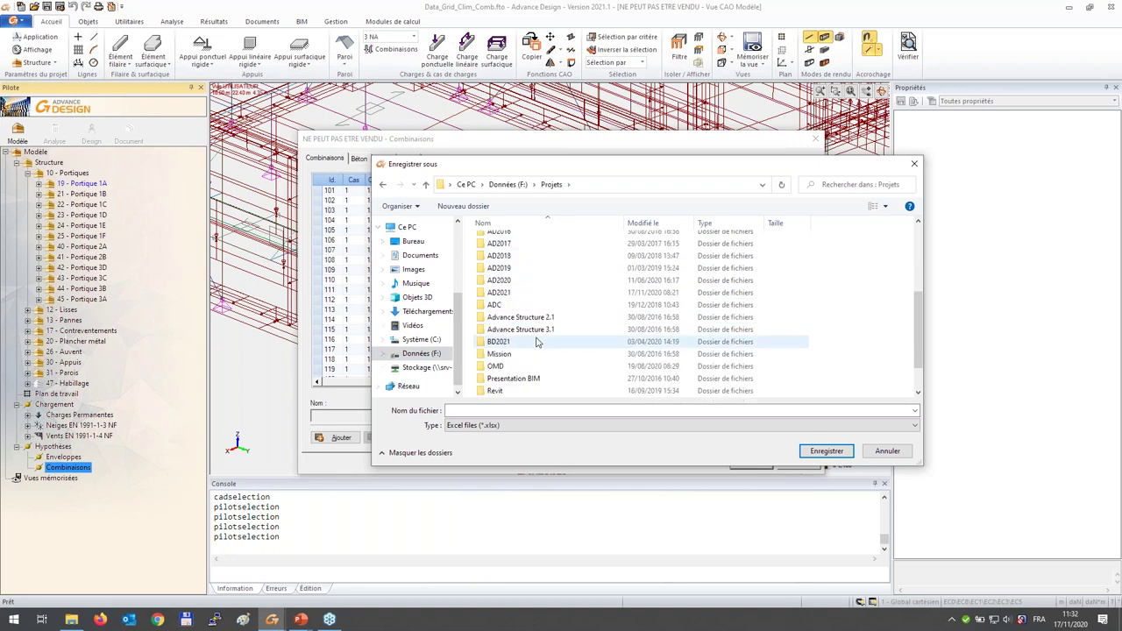
{"action": "double_click", "coordinate": [523, 294]}
{"action": "double_click", "coordinate": [530, 290]}
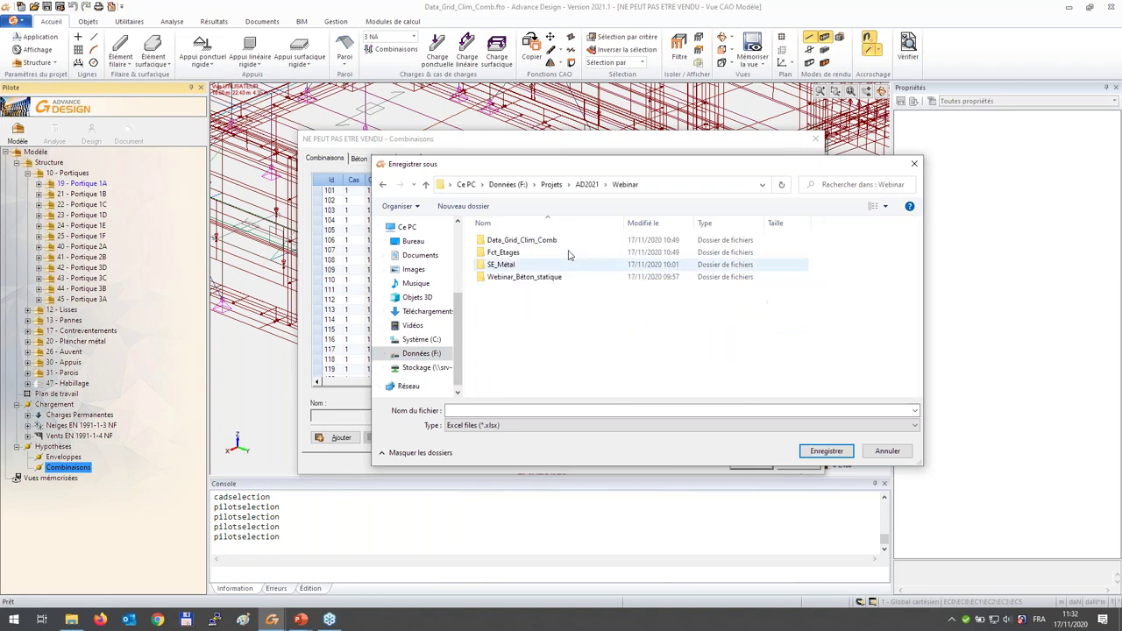
{"action": "left_click", "coordinate": [671, 184]}
{"action": "left_click", "coordinate": [554, 411]}
{"action": "type", "text": "comb"}
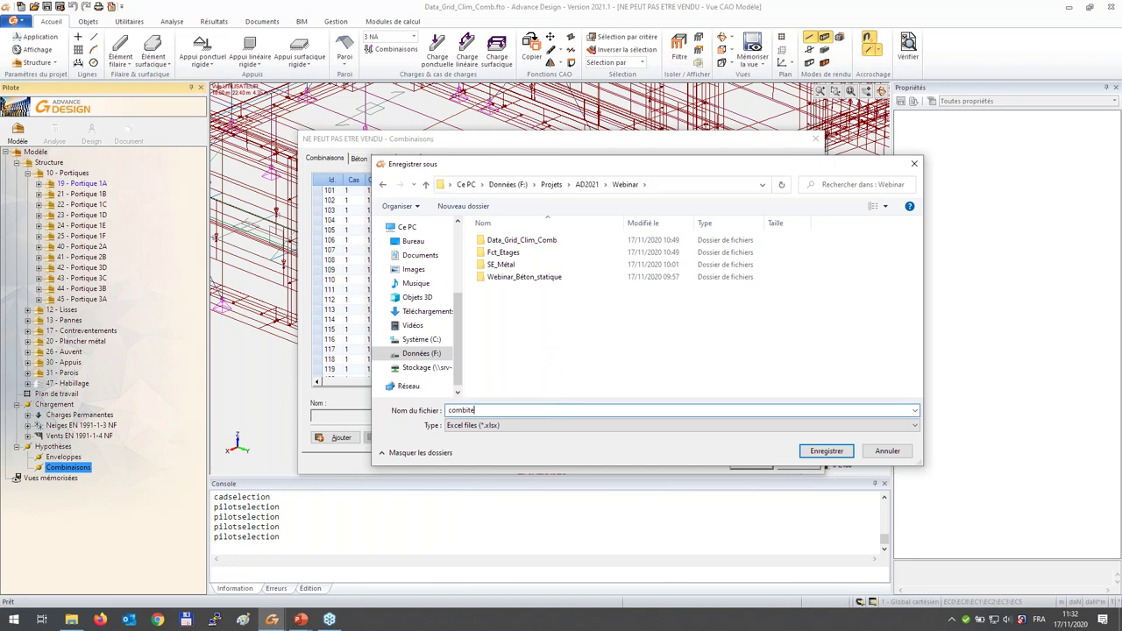
{"action": "type", "text": "itest"}
{"action": "key", "text": "Return"}
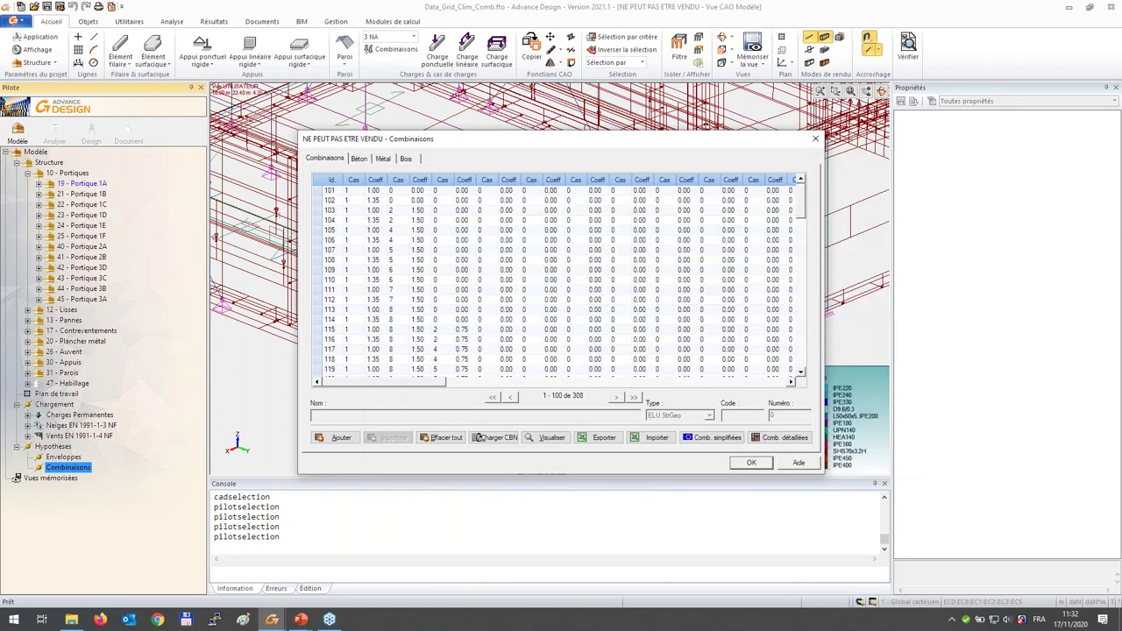
- Open the exported combitest.xlsx in Excel from the Webinar folder and widen the TYPE column
{"action": "left_click", "coordinate": [72, 620]}
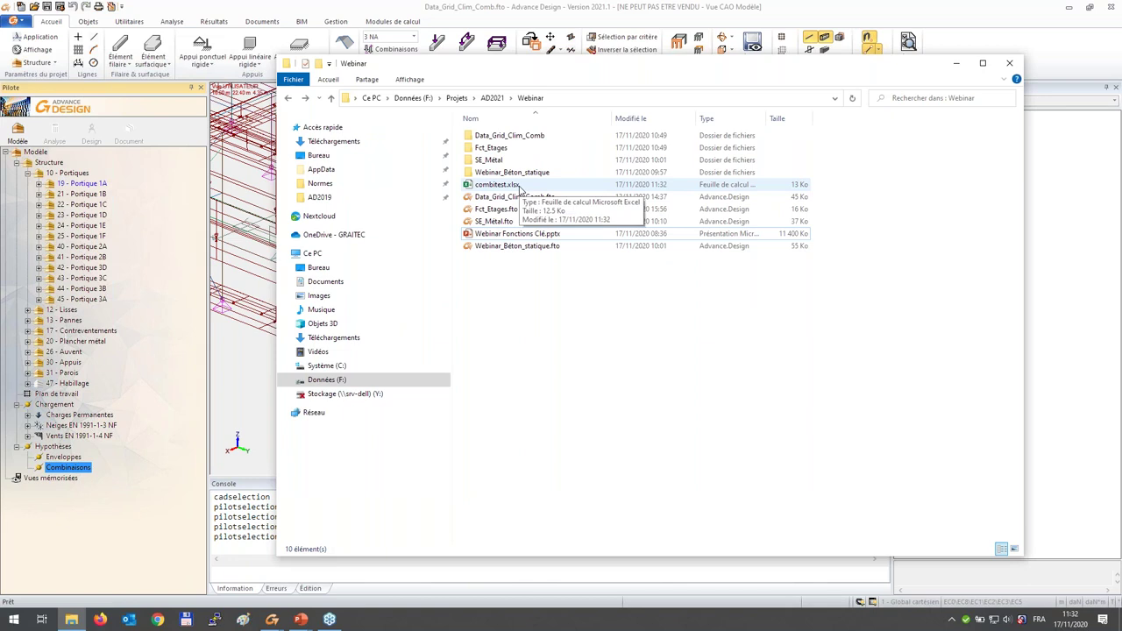
{"action": "key", "text": "Return"}
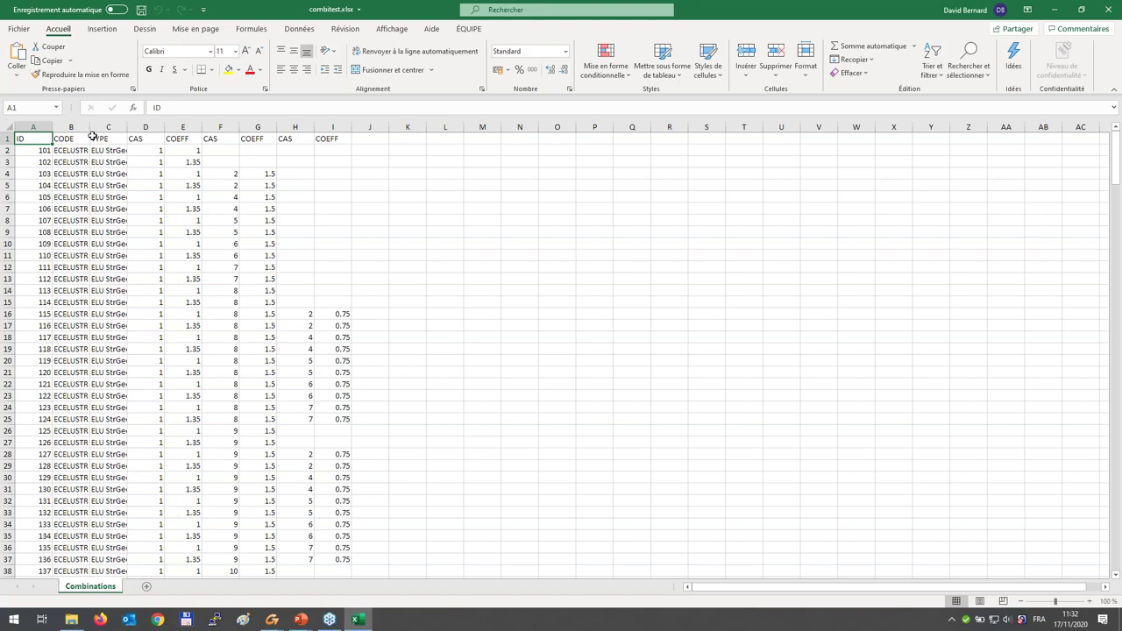
{"action": "left_click_drag", "start_coordinate": [127, 127], "coordinate": [162, 128]}
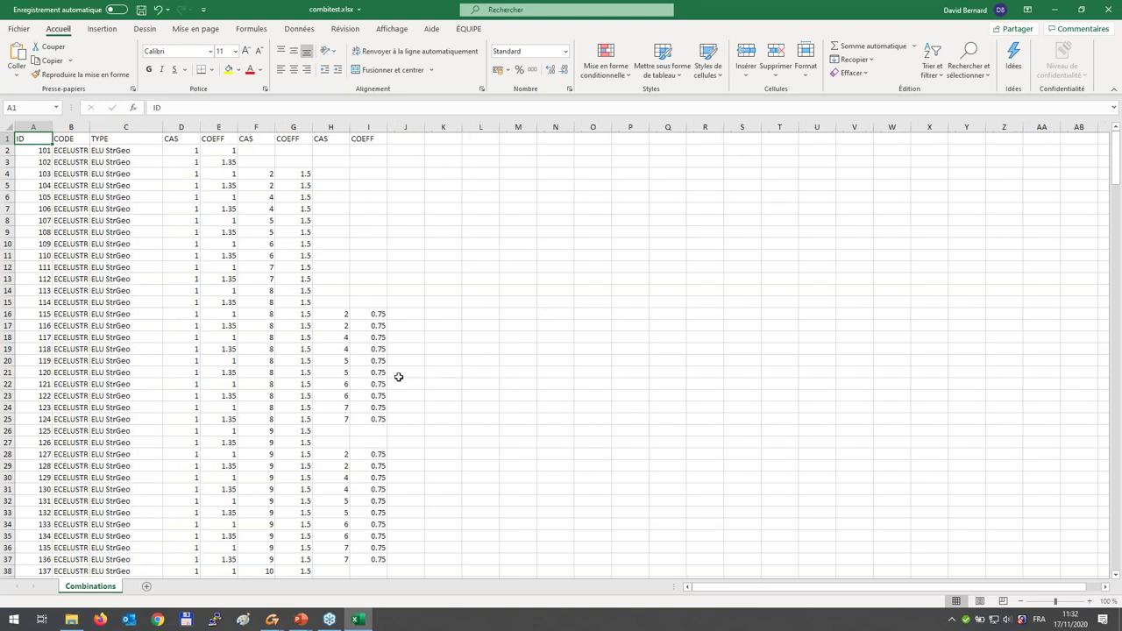
- Add filters to the whole combinations table and filter the CODE column to show only ECELUSTR
{"action": "key", "text": "ctrl+a"}
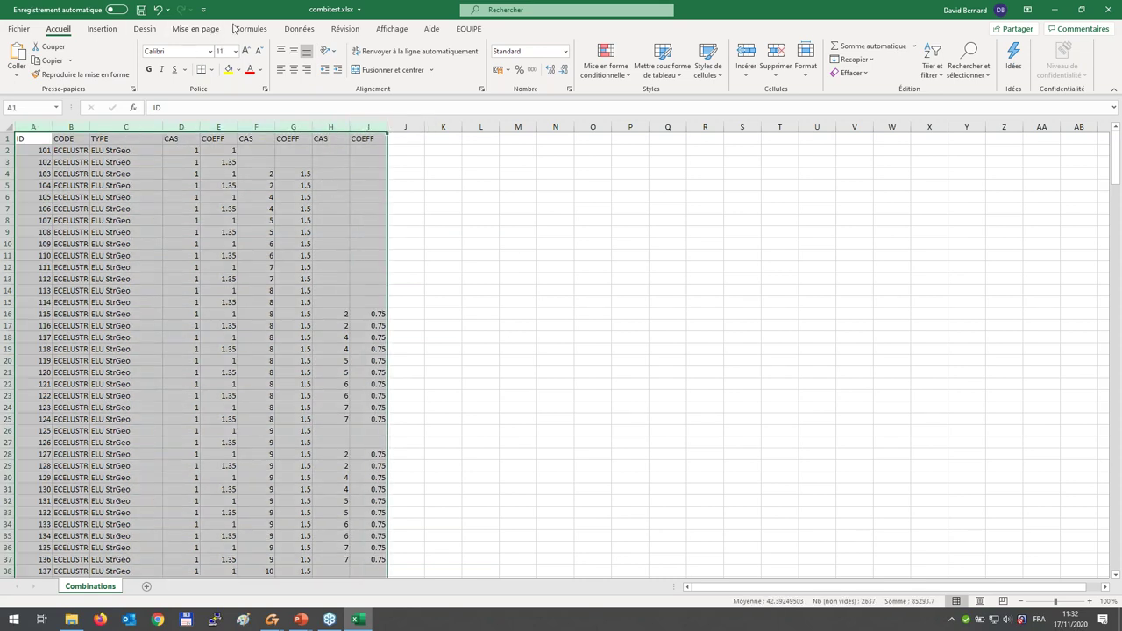
{"action": "left_click", "coordinate": [299, 29]}
{"action": "left_click", "coordinate": [566, 58]}
{"action": "left_click", "coordinate": [83, 139]}
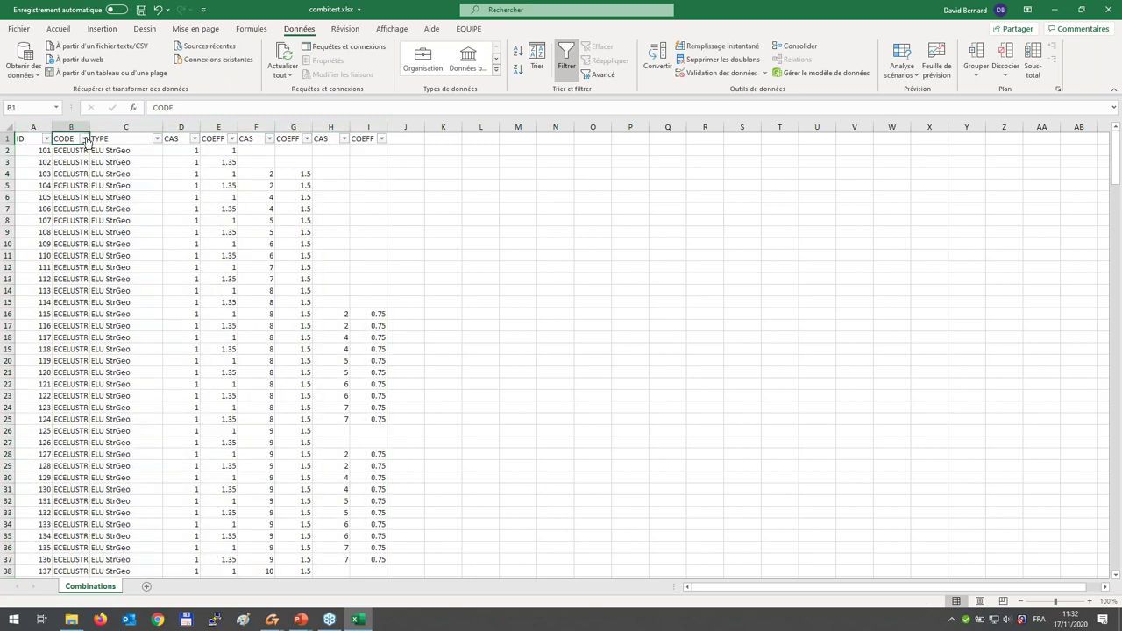
{"action": "left_click", "coordinate": [35, 276]}
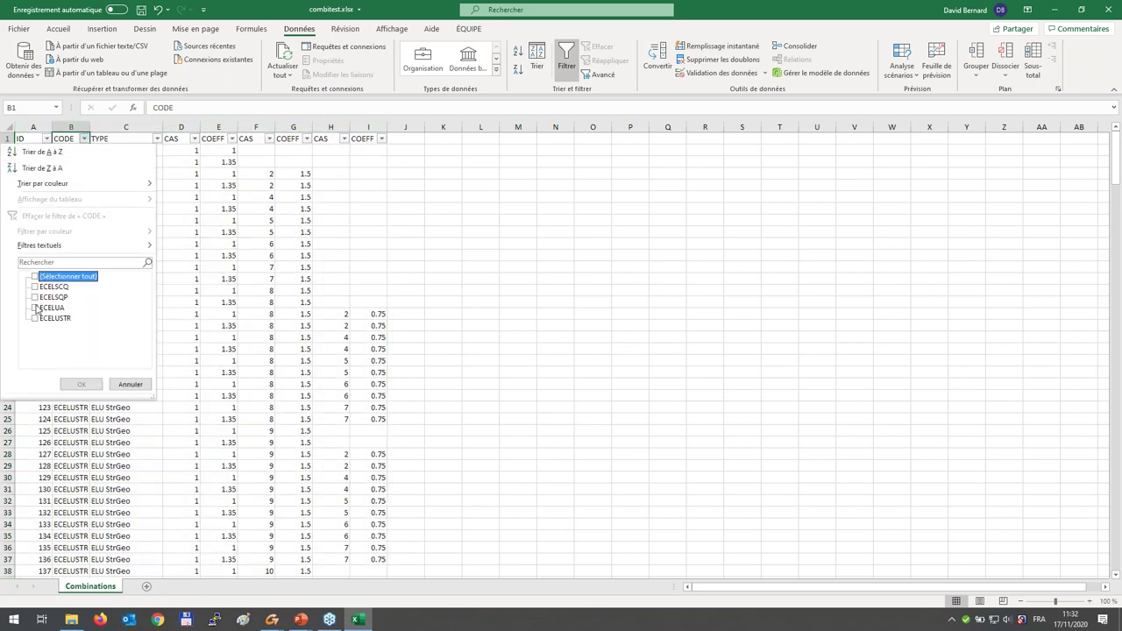
{"action": "left_click", "coordinate": [36, 319]}
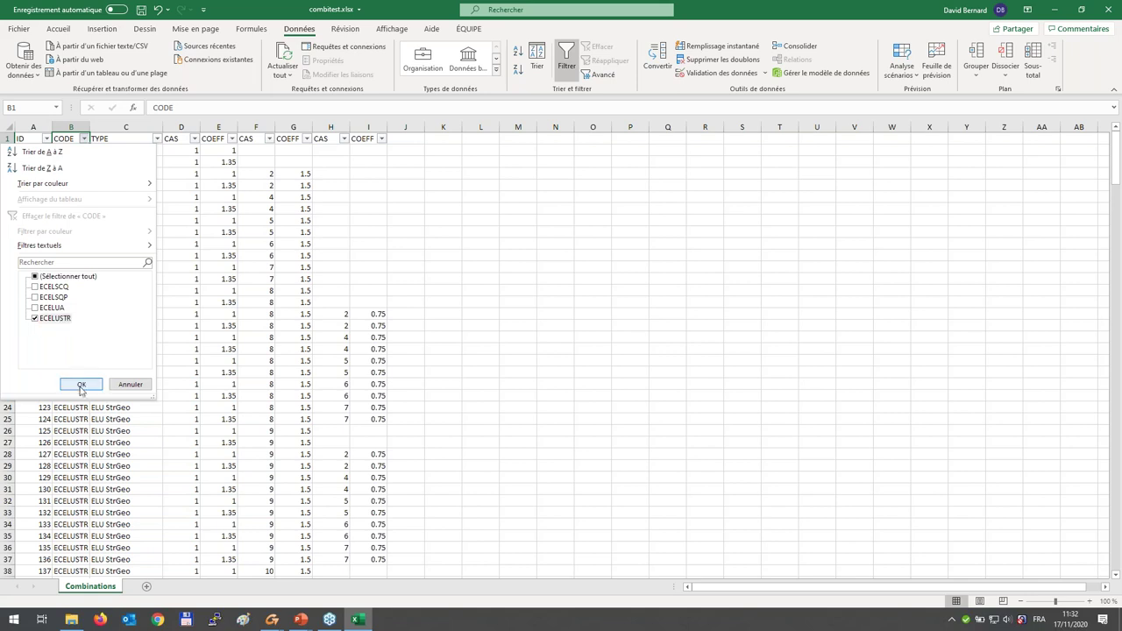
{"action": "left_click", "coordinate": [81, 384]}
- Filter the first COEFF column to show only the rows with 1.35
{"action": "left_click", "coordinate": [233, 139]}
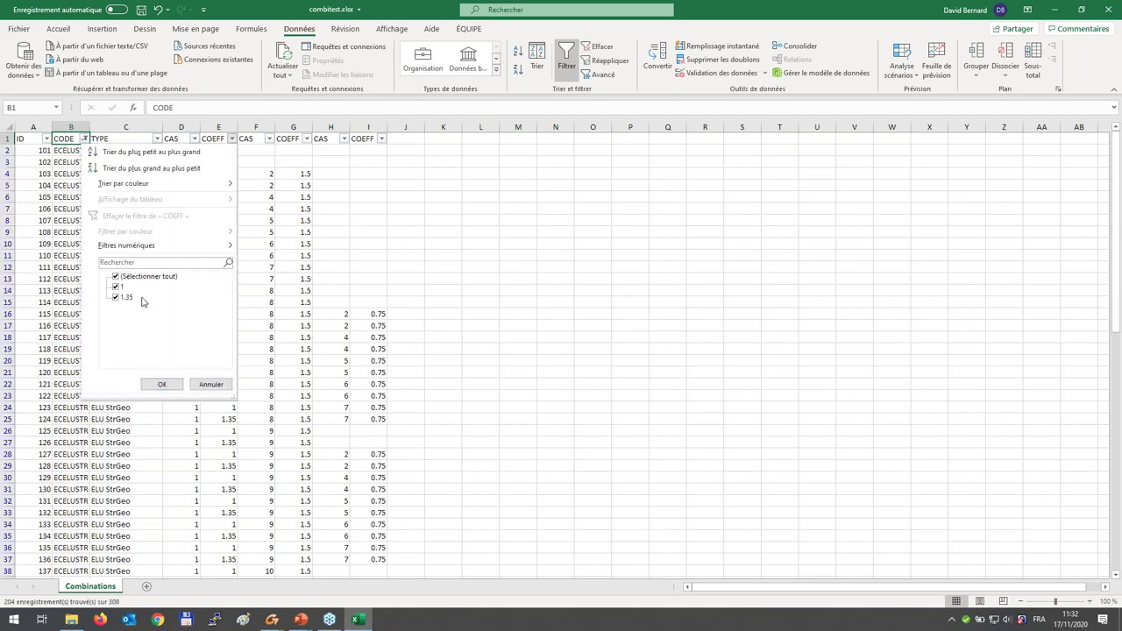
{"action": "left_click", "coordinate": [116, 277]}
{"action": "left_click", "coordinate": [115, 297]}
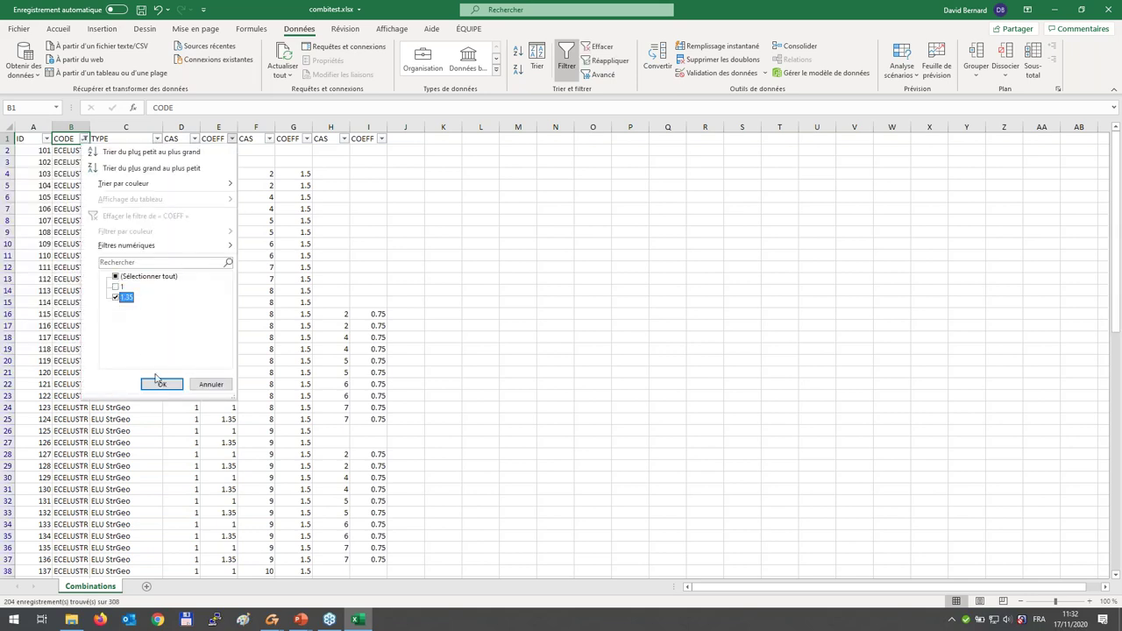
{"action": "left_click", "coordinate": [161, 384]}
- Replace the coefficients of all filtered rows in the first COEFF column with 1.4, down to combination 304
{"action": "left_click", "coordinate": [226, 150]}
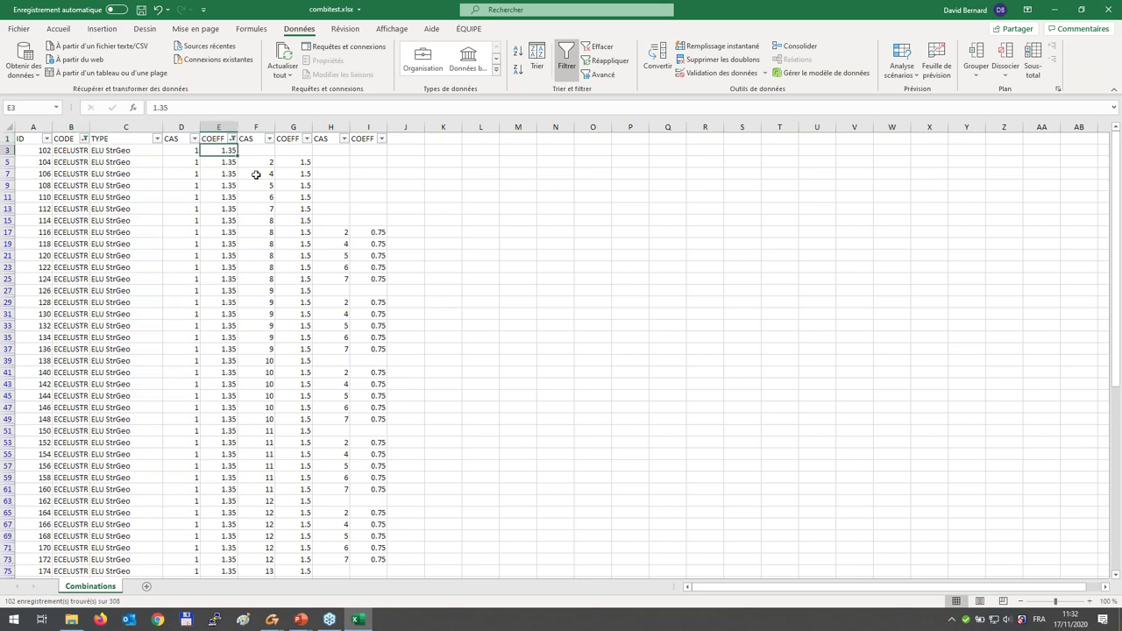
{"action": "type", "text": "1.4"}
{"action": "key", "text": "Return"}
{"action": "left_click", "coordinate": [230, 151]}
{"action": "left_click_drag", "start_coordinate": [236, 157], "coordinate": [234, 524]}
{"action": "left_click", "coordinate": [230, 525]}
{"action": "left_click", "coordinate": [235, 525]}
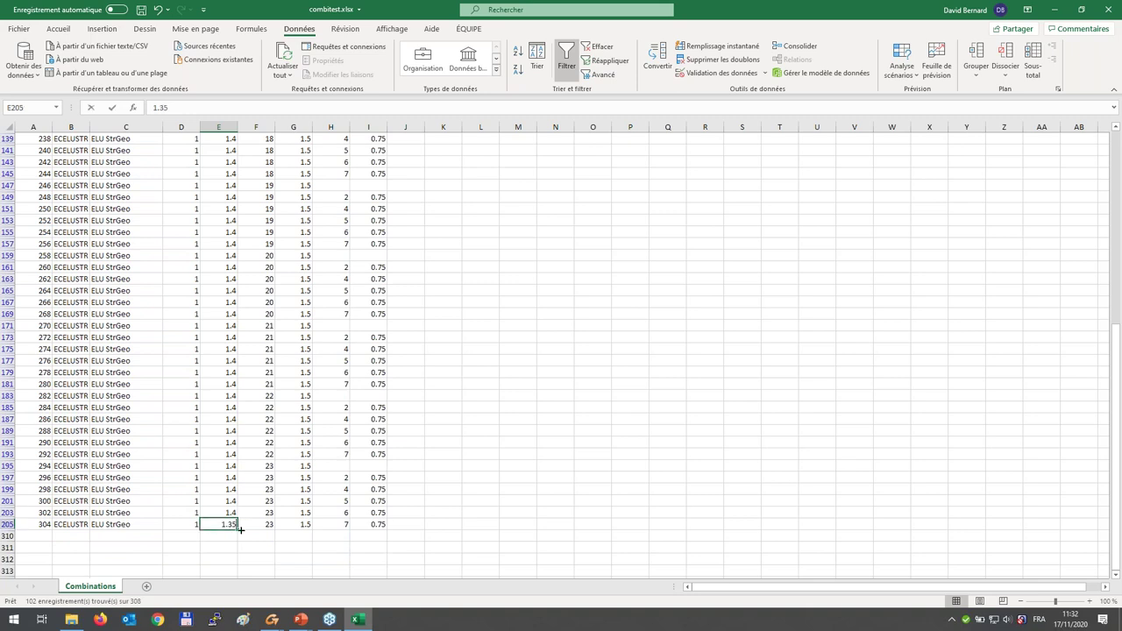
{"action": "type", "text": "1.4"}
{"action": "key", "text": "Return"}
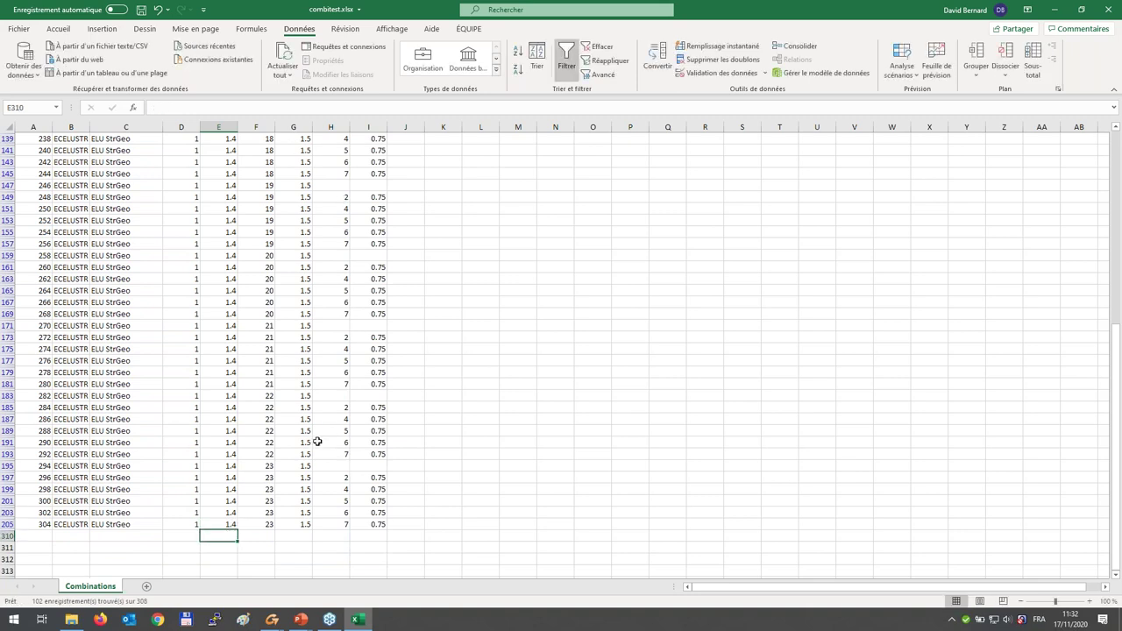
- Save the changes to combitest.xlsx and close the workbook
{"action": "scroll", "coordinate": [317, 442], "scroll_direction": "up", "scroll_amount": 9}
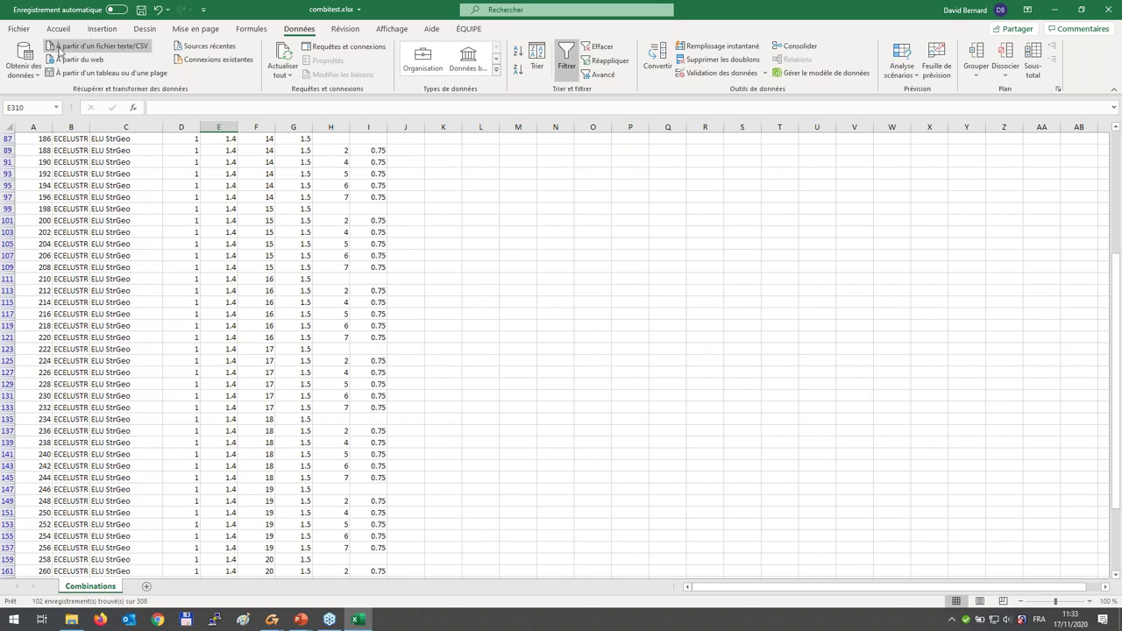
{"action": "left_click", "coordinate": [140, 9]}
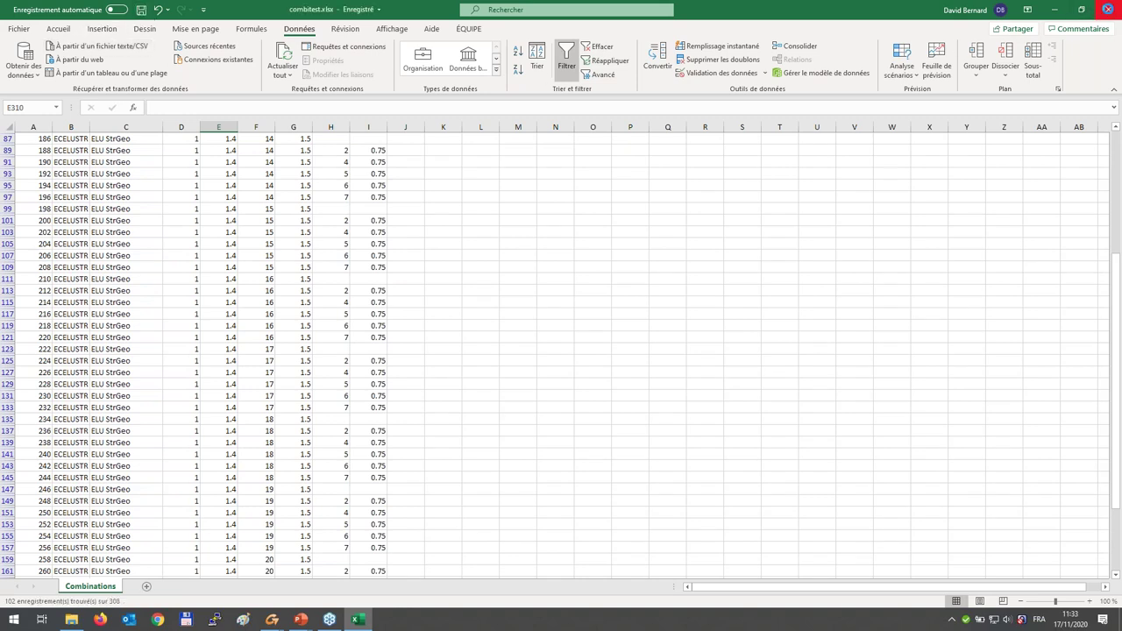
{"action": "left_click", "coordinate": [1107, 9]}
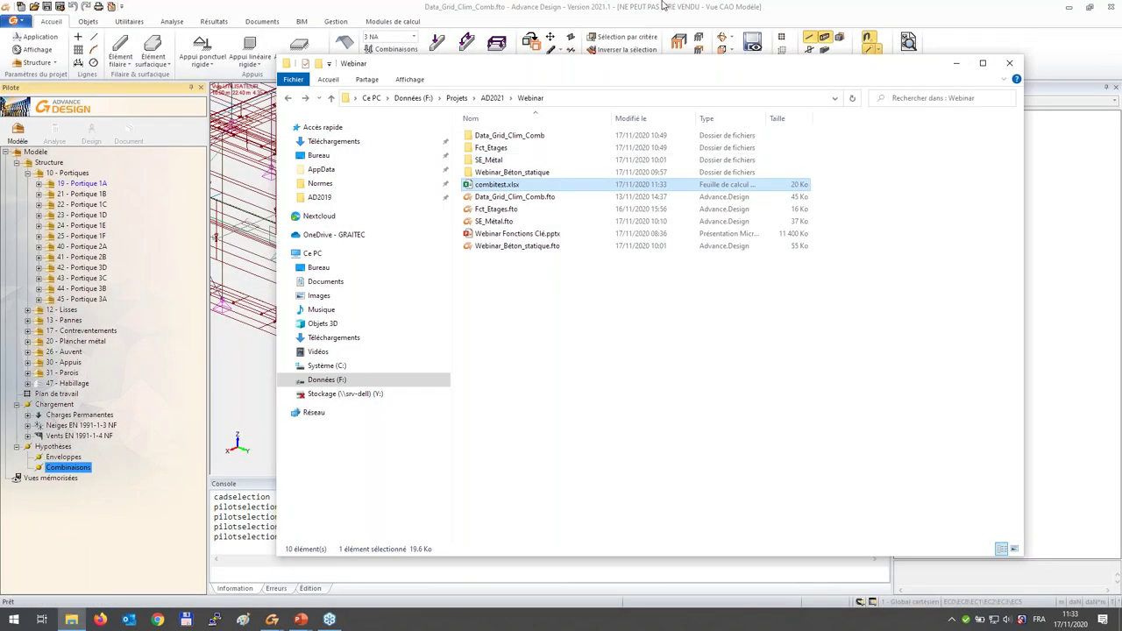
- Return to the combinations in Advance Design and delete all of them
{"action": "left_click", "coordinate": [664, 6]}
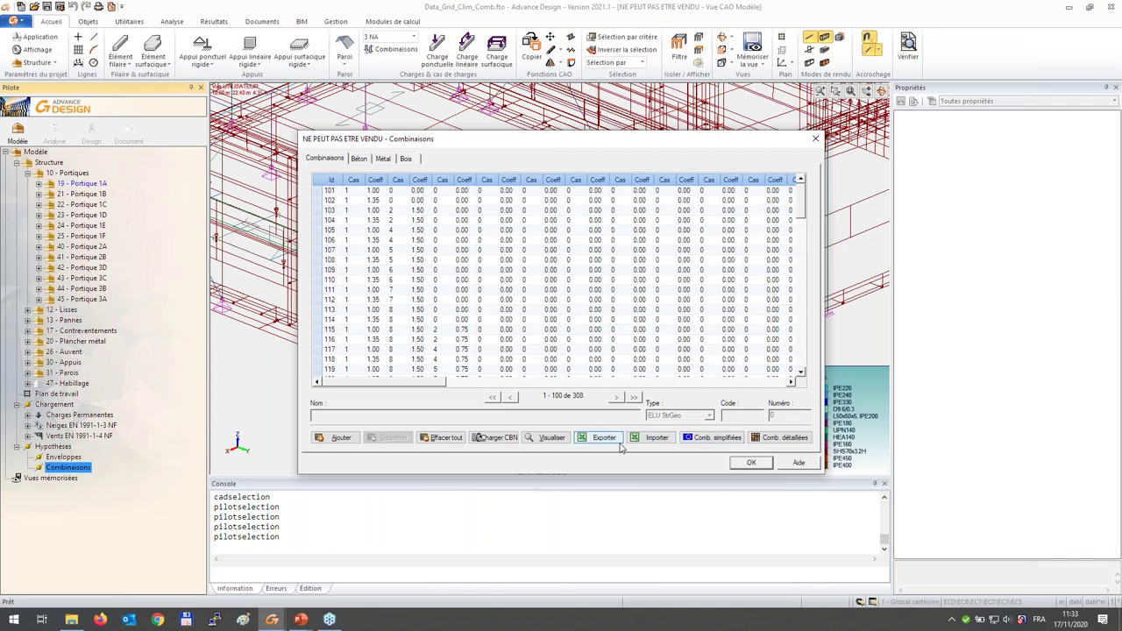
{"action": "left_click", "coordinate": [434, 438]}
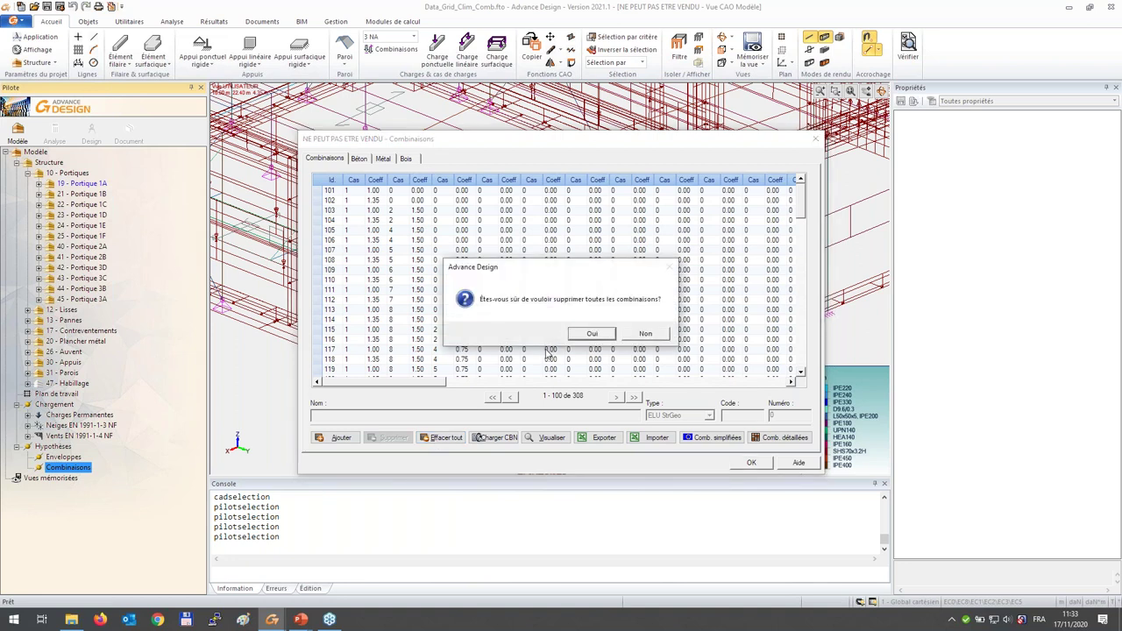
{"action": "left_click", "coordinate": [596, 334]}
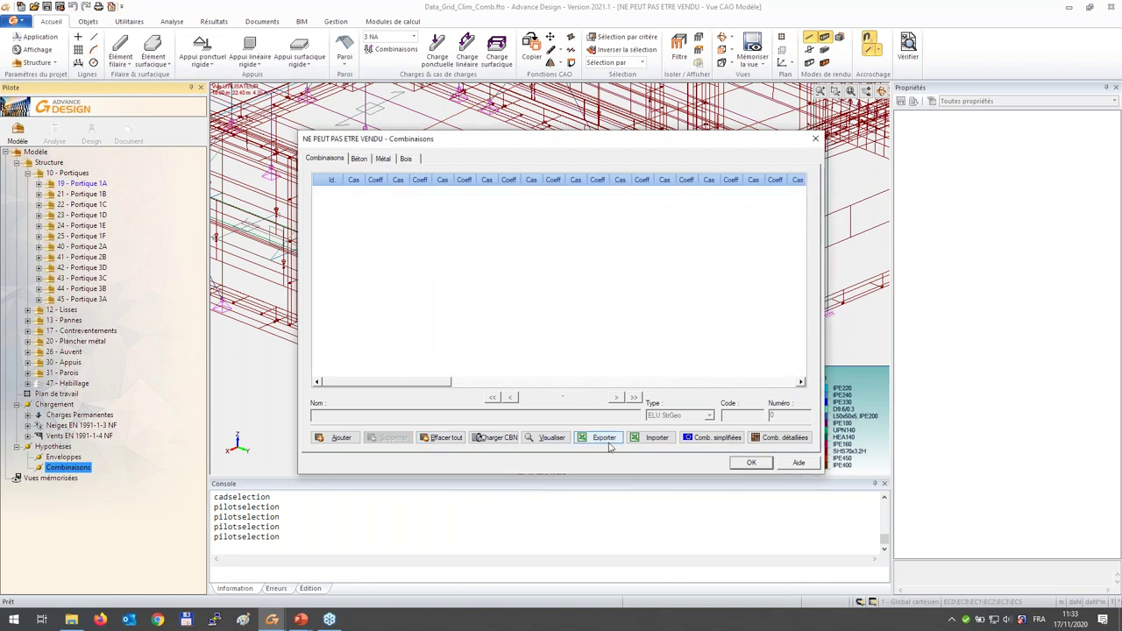
- Import the load combinations from combitest.xlsx and select combination 102 to check its coefficients
{"action": "left_click", "coordinate": [653, 437]}
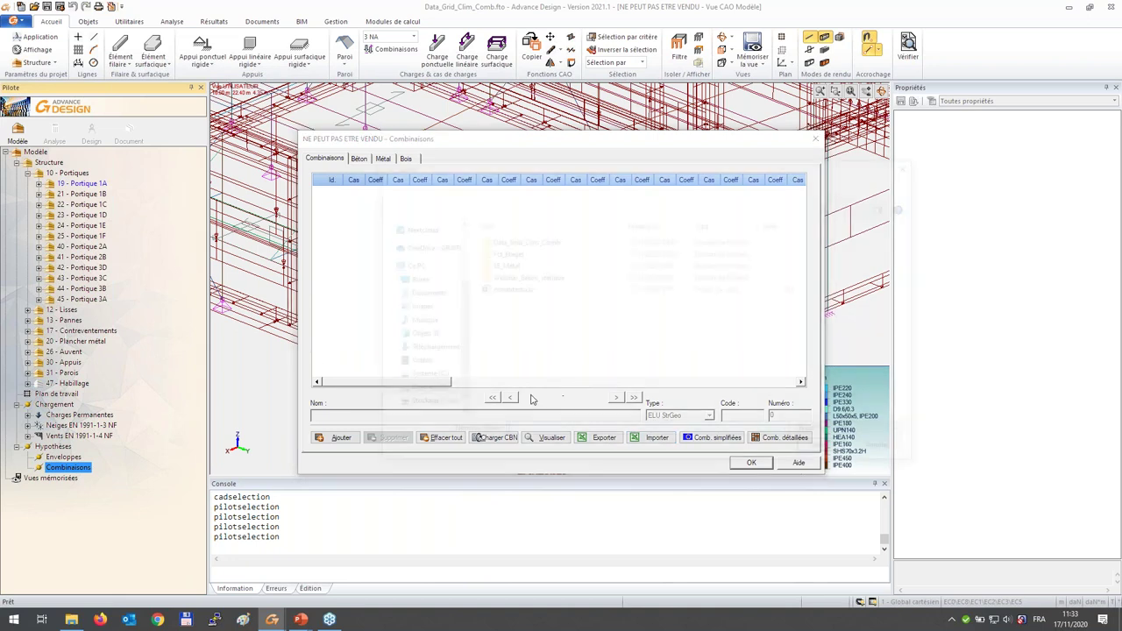
{"action": "left_click", "coordinate": [519, 290]}
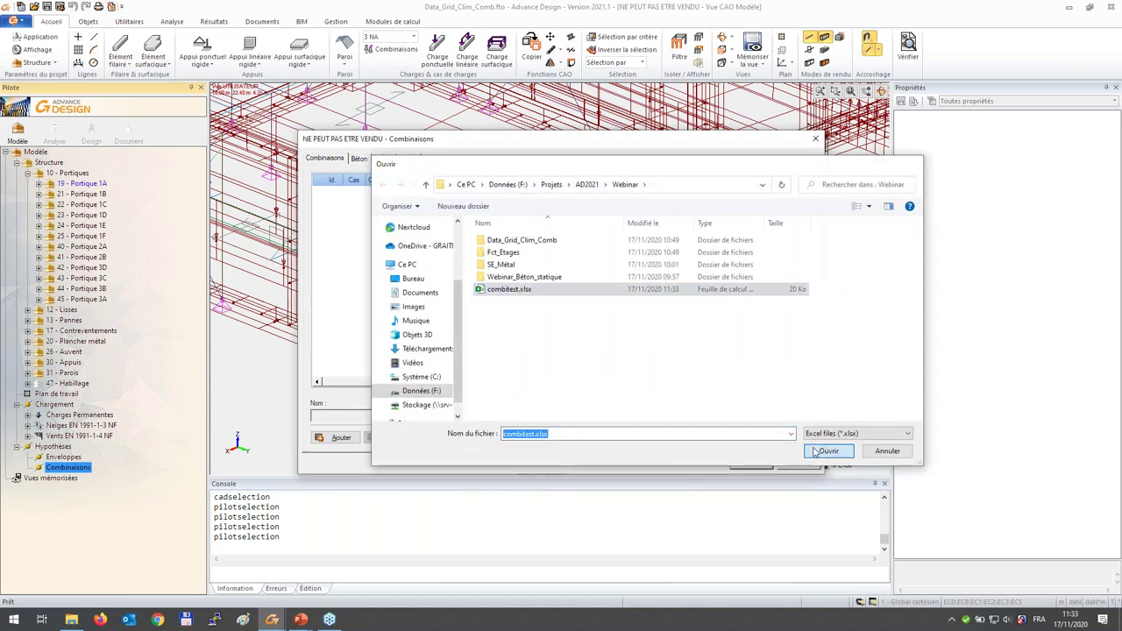
{"action": "left_click", "coordinate": [816, 452]}
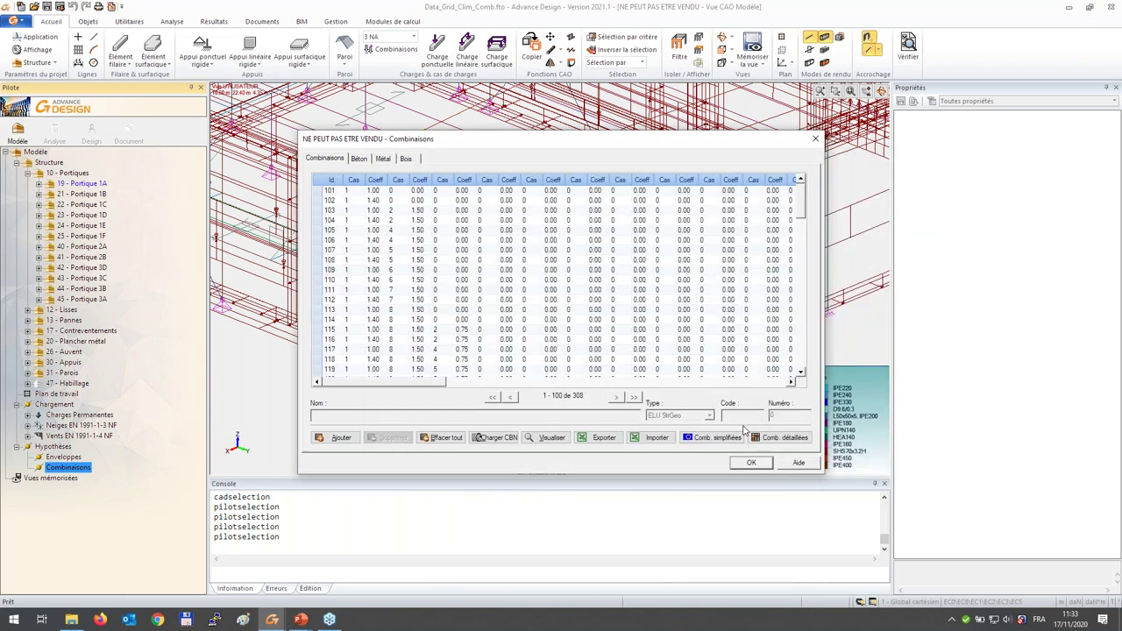
{"action": "left_click", "coordinate": [375, 200]}
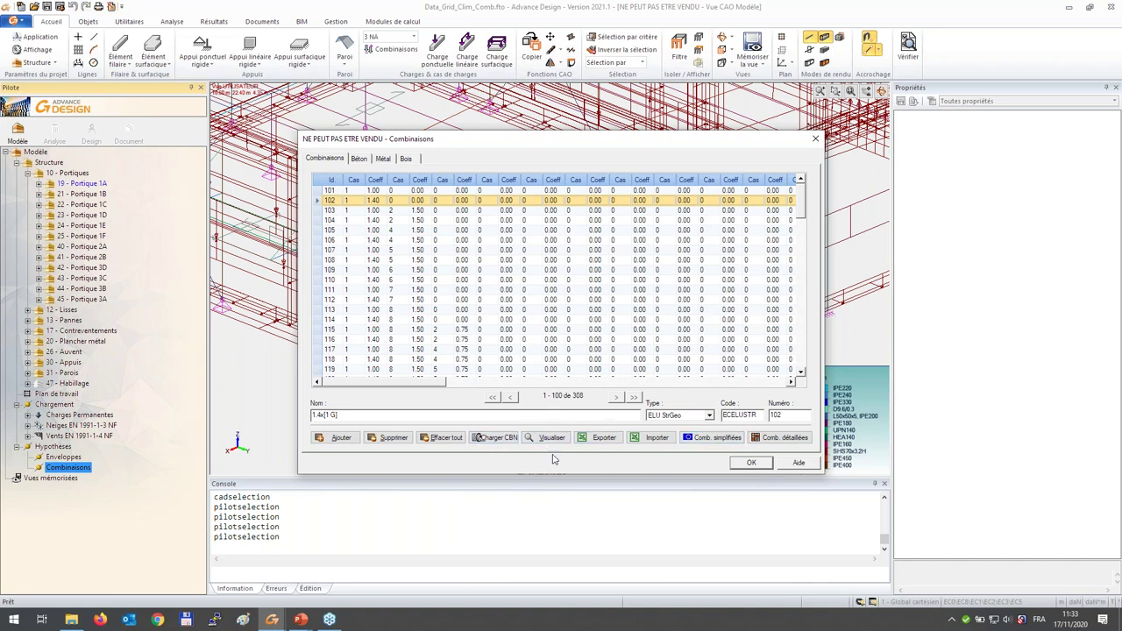
- Delete all of the imported combinations and close the combinations dialog
{"action": "left_click", "coordinate": [445, 438]}
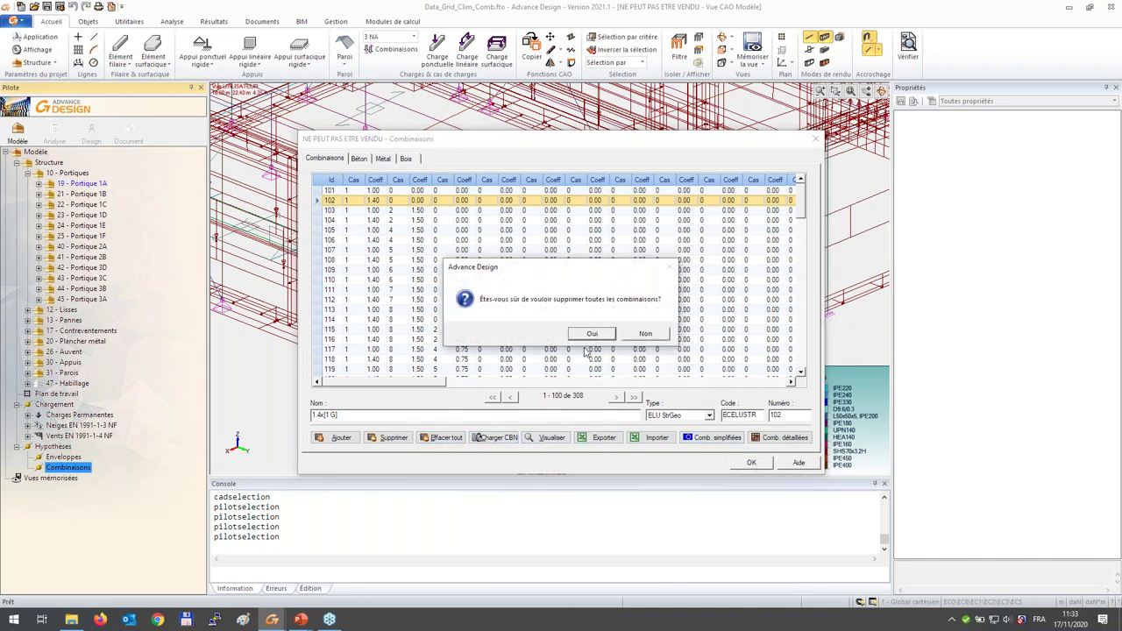
{"action": "left_click", "coordinate": [656, 334]}
{"action": "left_click", "coordinate": [752, 462]}
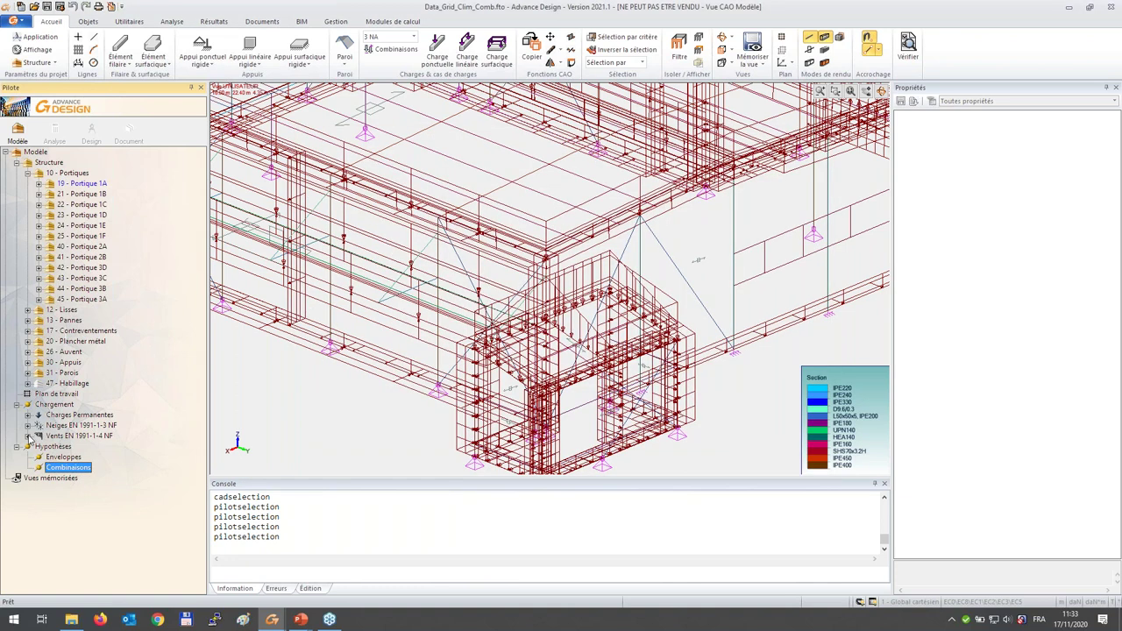
- Deactivate the VentY+ direction in the Vents EN 1991-1-4 NF family and regenerate its wind load cases
{"action": "left_click", "coordinate": [39, 436]}
{"action": "left_click", "coordinate": [27, 436]}
{"action": "double_click", "coordinate": [68, 162]}
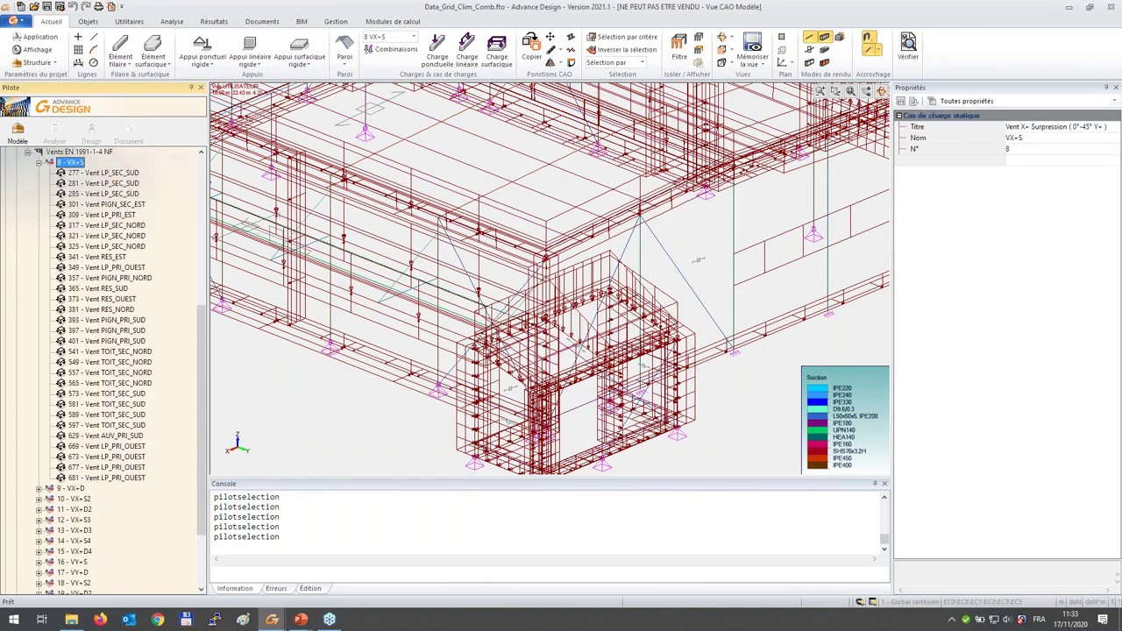
{"action": "left_click", "coordinate": [88, 374]}
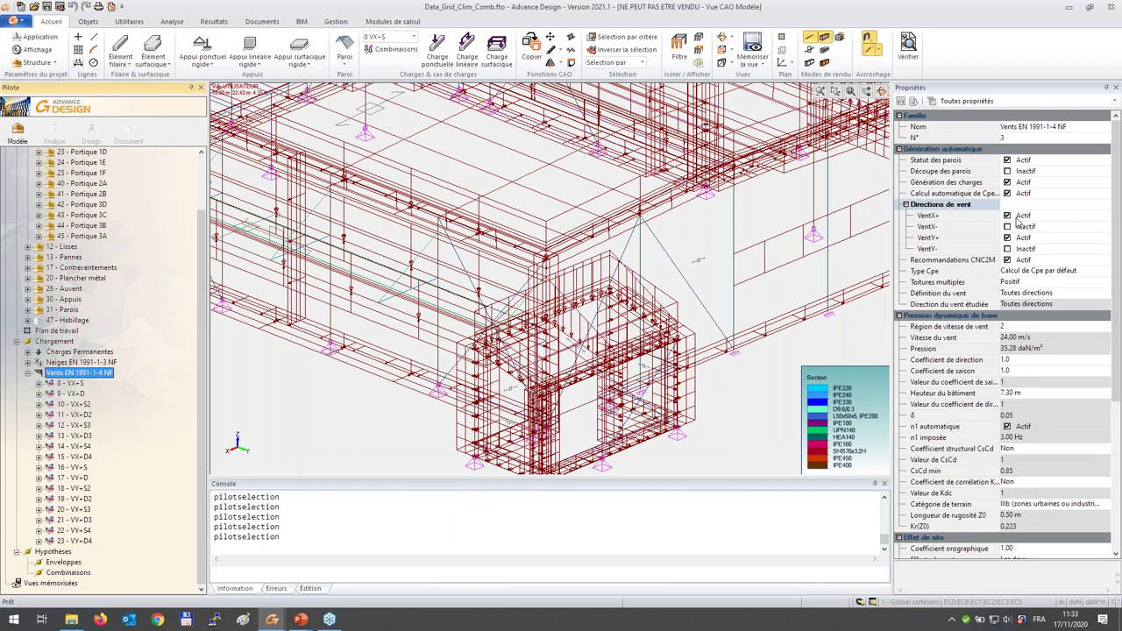
{"action": "left_click", "coordinate": [909, 209]}
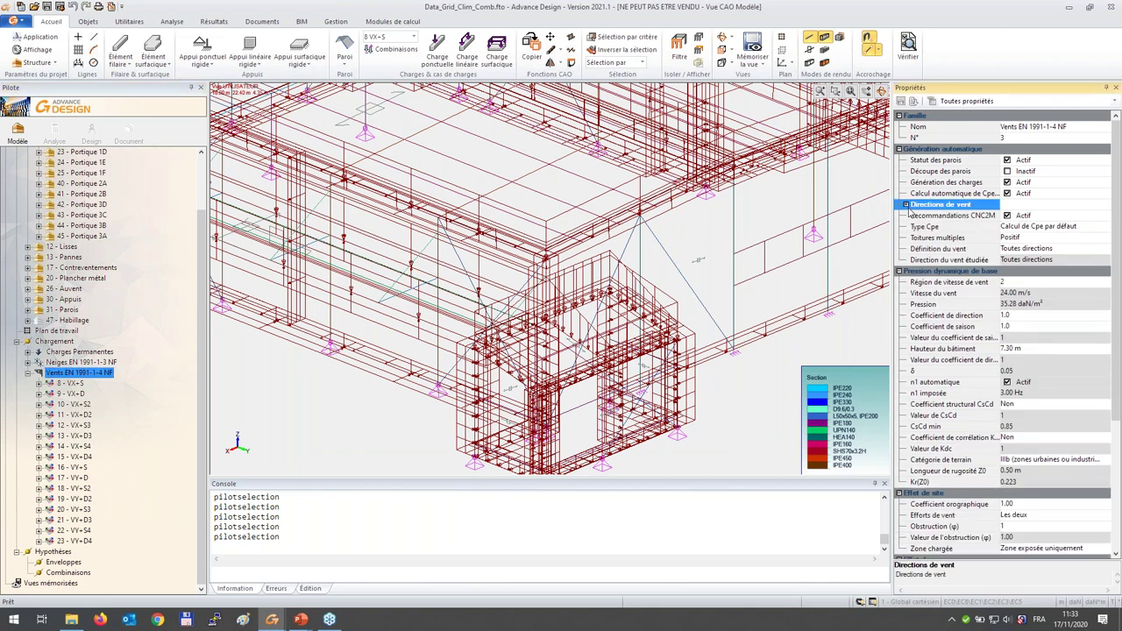
{"action": "left_click", "coordinate": [1008, 237]}
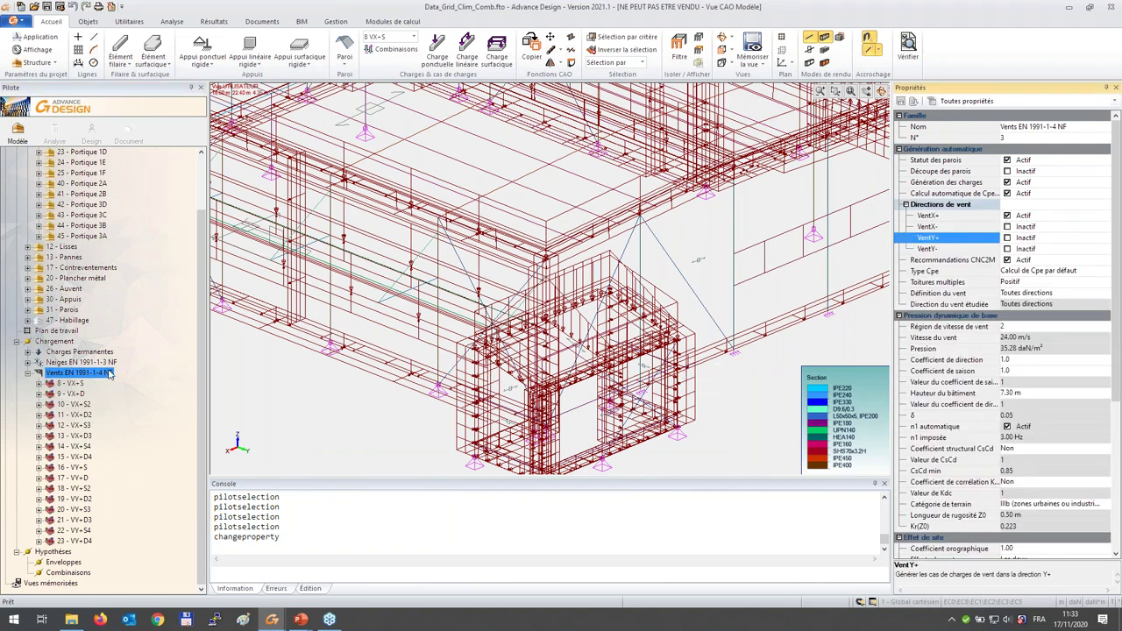
{"action": "right_click", "coordinate": [93, 376]}
{"action": "left_click", "coordinate": [109, 406]}
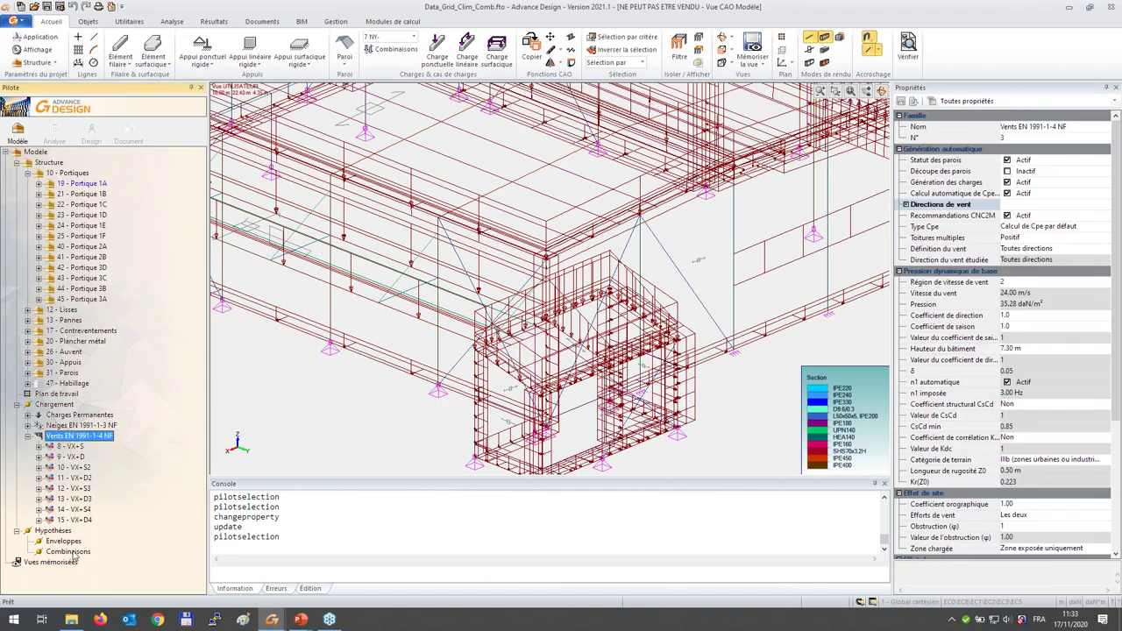
- Reopen the combinations and import combitest.xlsx again, accepting that combinations with missing load cases are skipped
{"action": "double_click", "coordinate": [68, 551]}
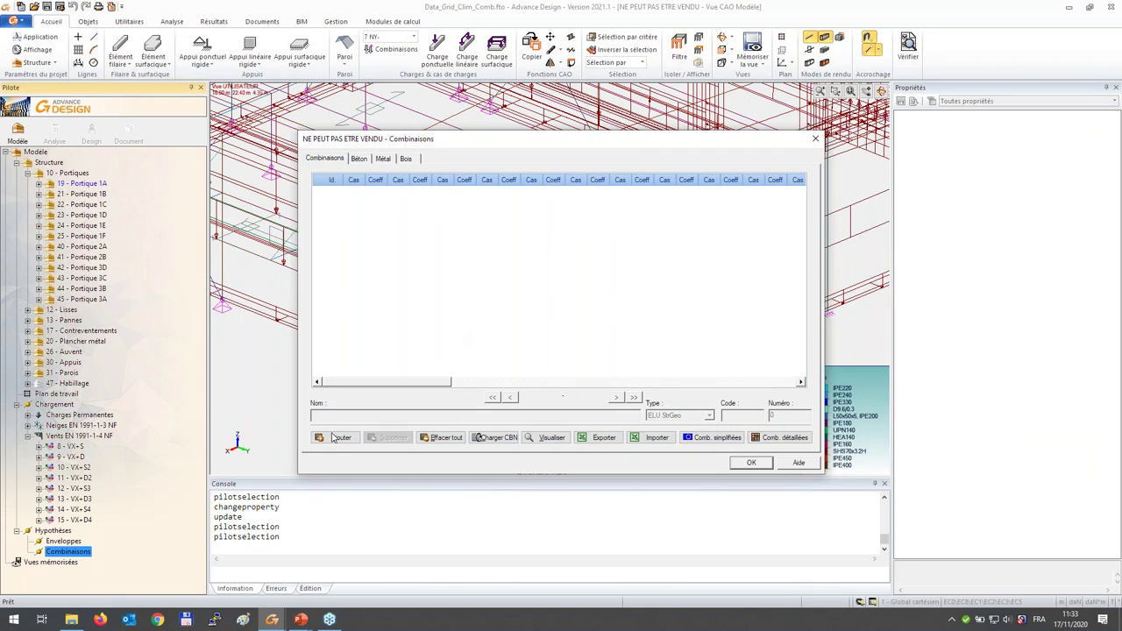
{"action": "left_click", "coordinate": [657, 437]}
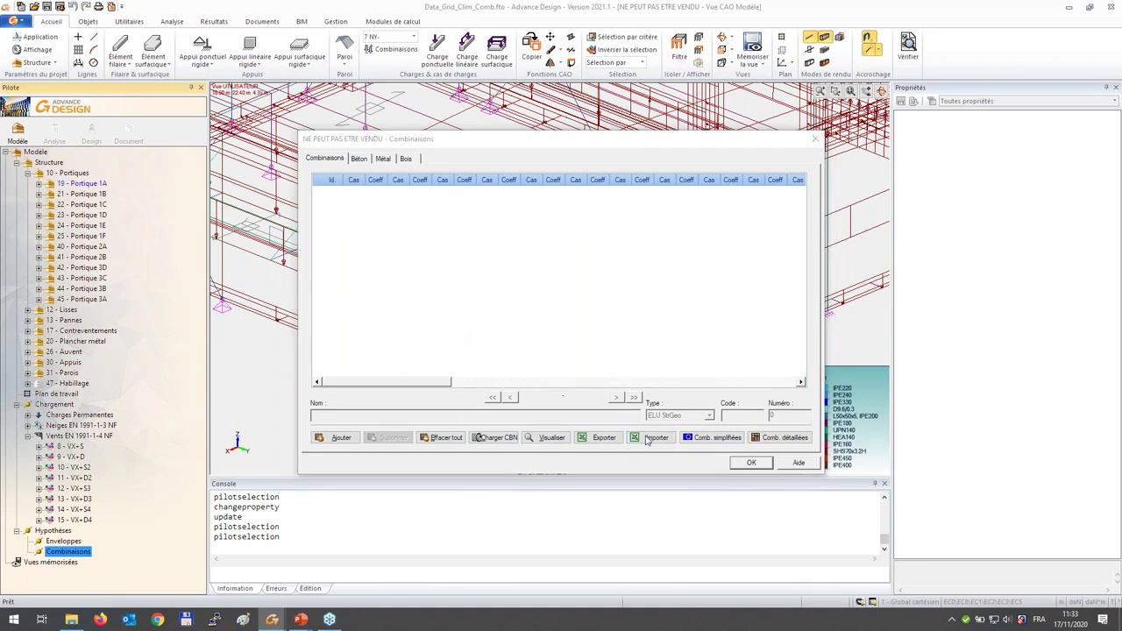
{"action": "double_click", "coordinate": [539, 291]}
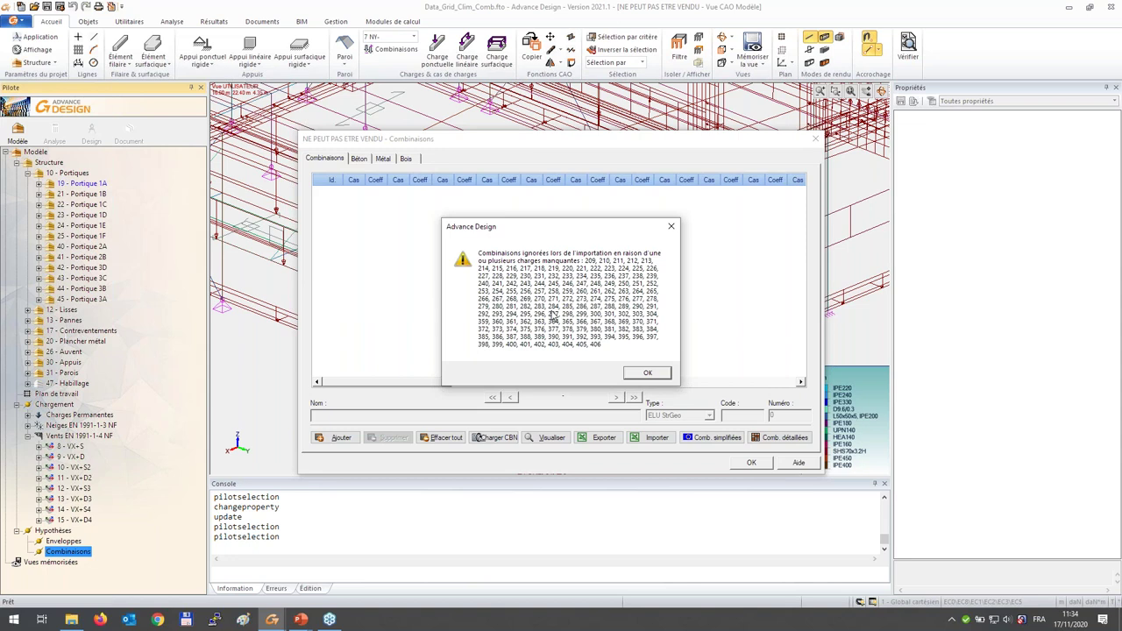
{"action": "left_click", "coordinate": [647, 372]}
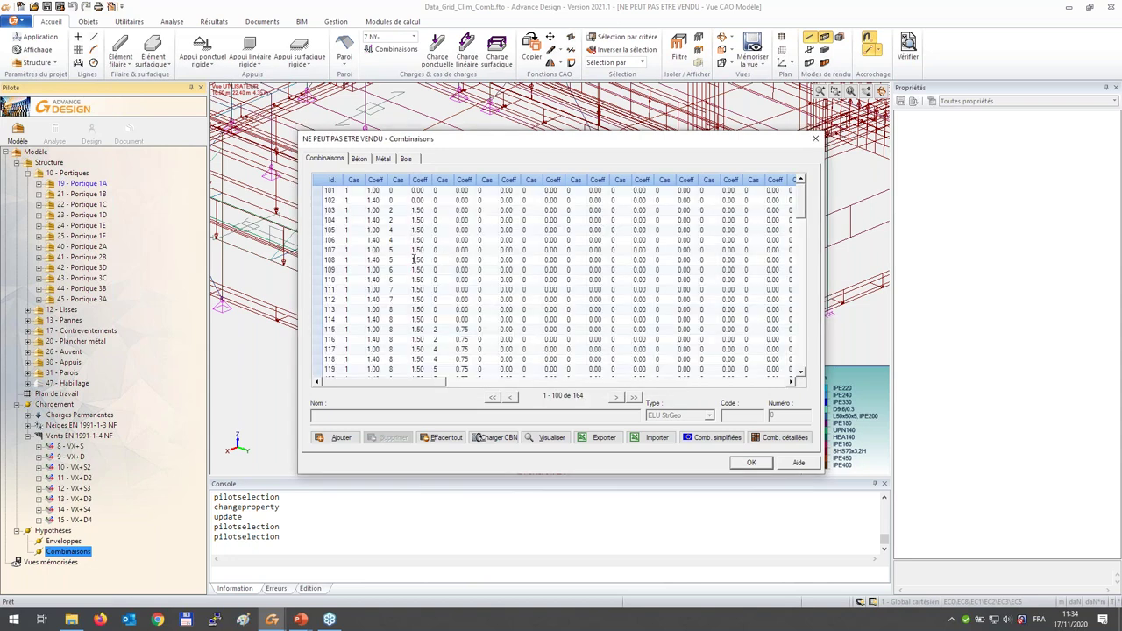
{"action": "left_click", "coordinate": [319, 200]}
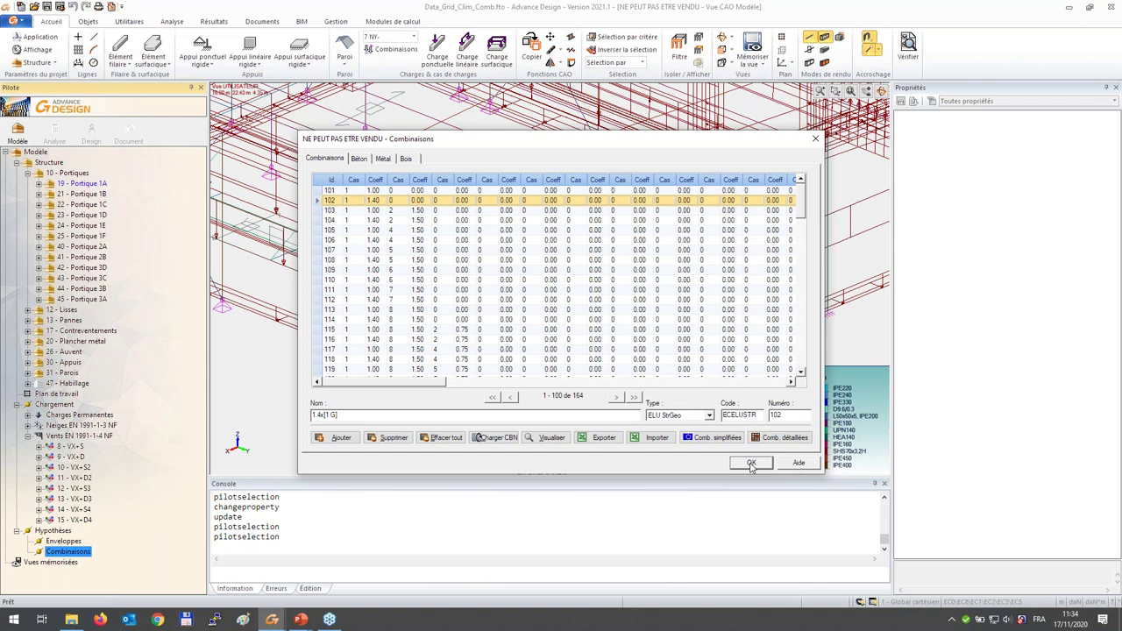
- Switch to the PowerPoint slideshow and advance to the Exploitation slide about Vues dynamiques
{"action": "key", "text": "alt+Tab"}
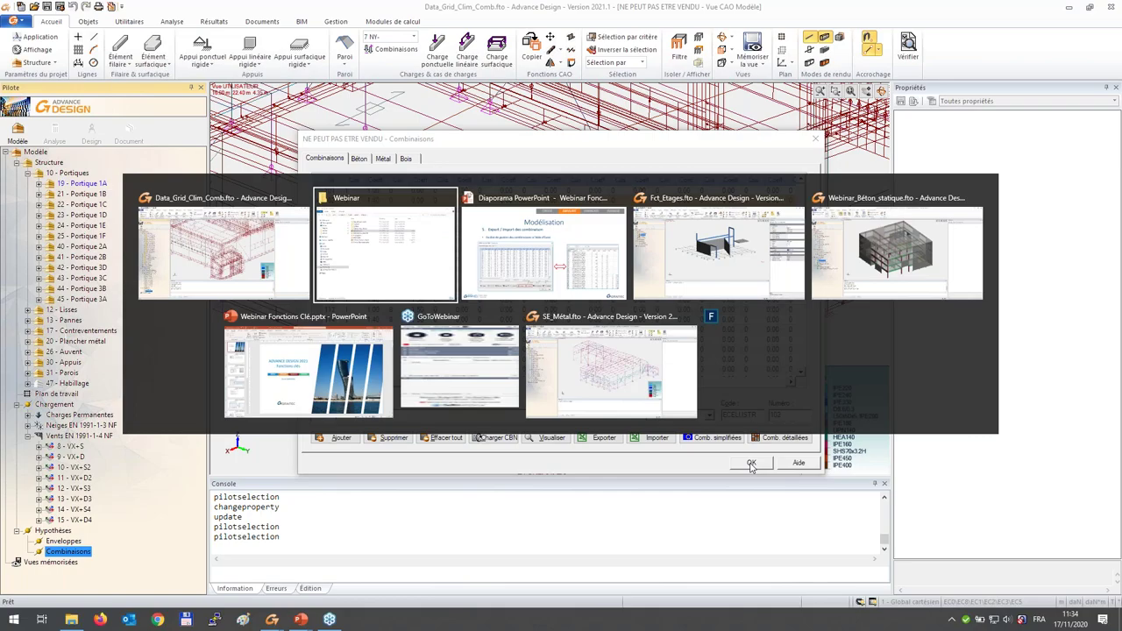
{"action": "key", "text": "alt+Tab"}
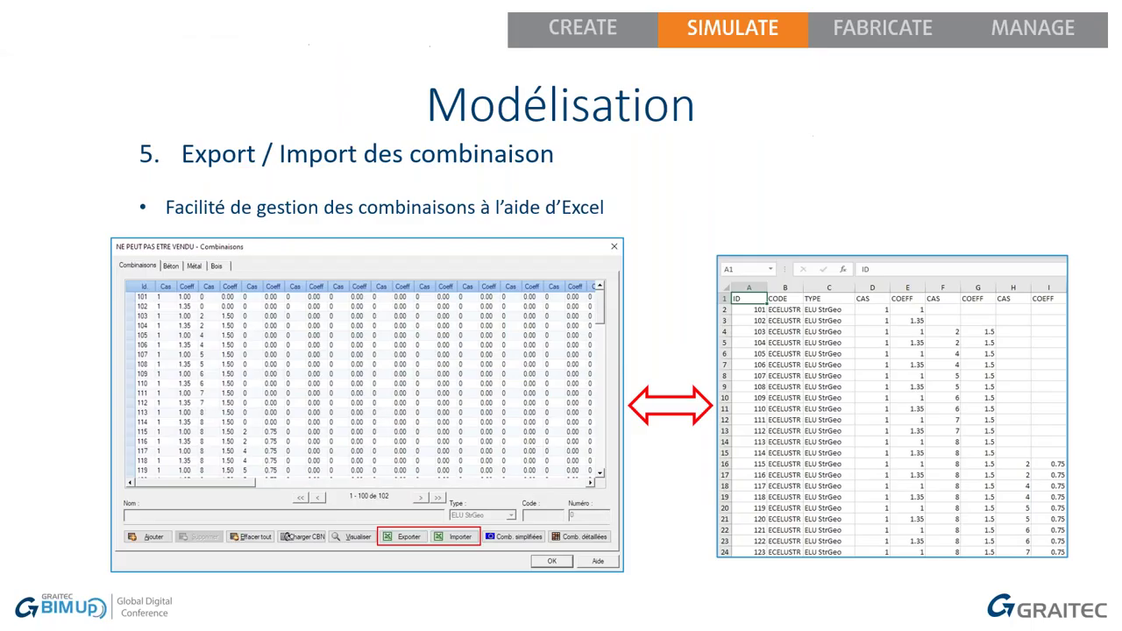
{"action": "left_click", "coordinate": [686, 210]}
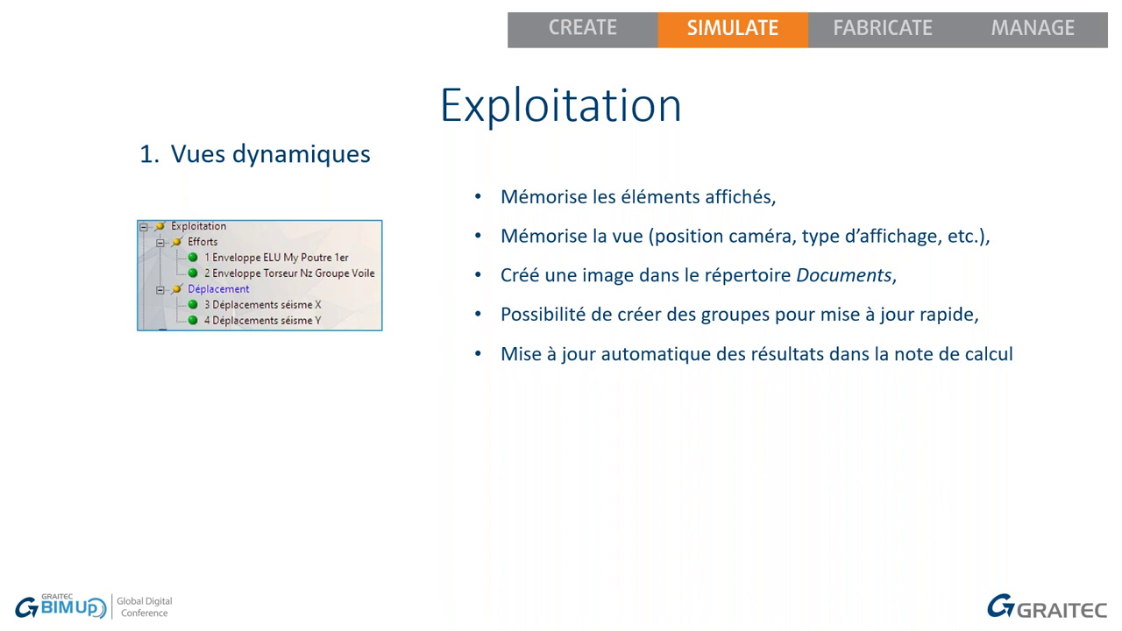
- Switch to the Webinar_Béton_statique.fto model in Advance Design and display the D displacements for case 4 EX with quadratic combination
{"action": "key", "text": "alt+Tab"}
{"action": "key", "text": "alt+Tab"}
{"action": "key", "text": "alt+Tab"}
{"action": "key", "text": "alt+Tab"}
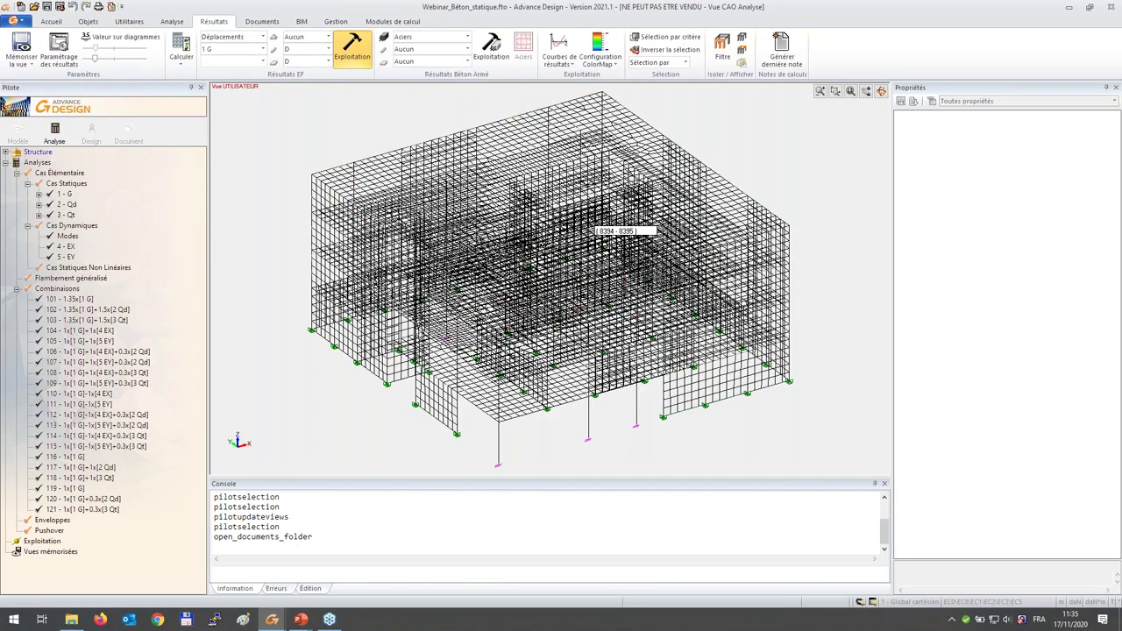
{"action": "left_click", "coordinate": [243, 50]}
{"action": "left_click", "coordinate": [233, 93]}
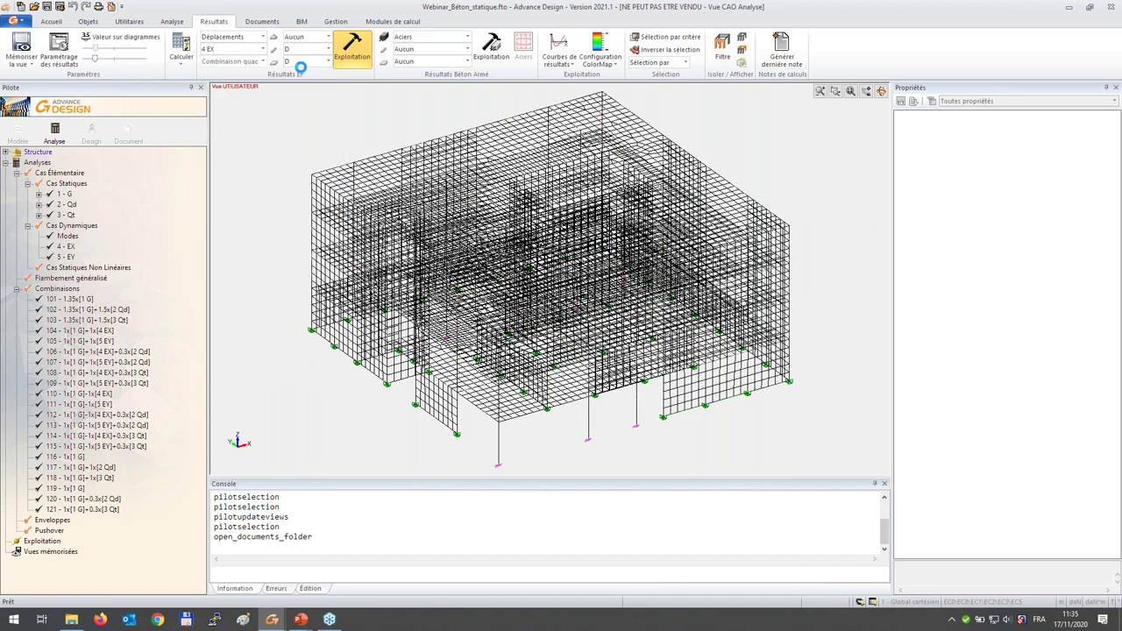
{"action": "left_click", "coordinate": [353, 54]}
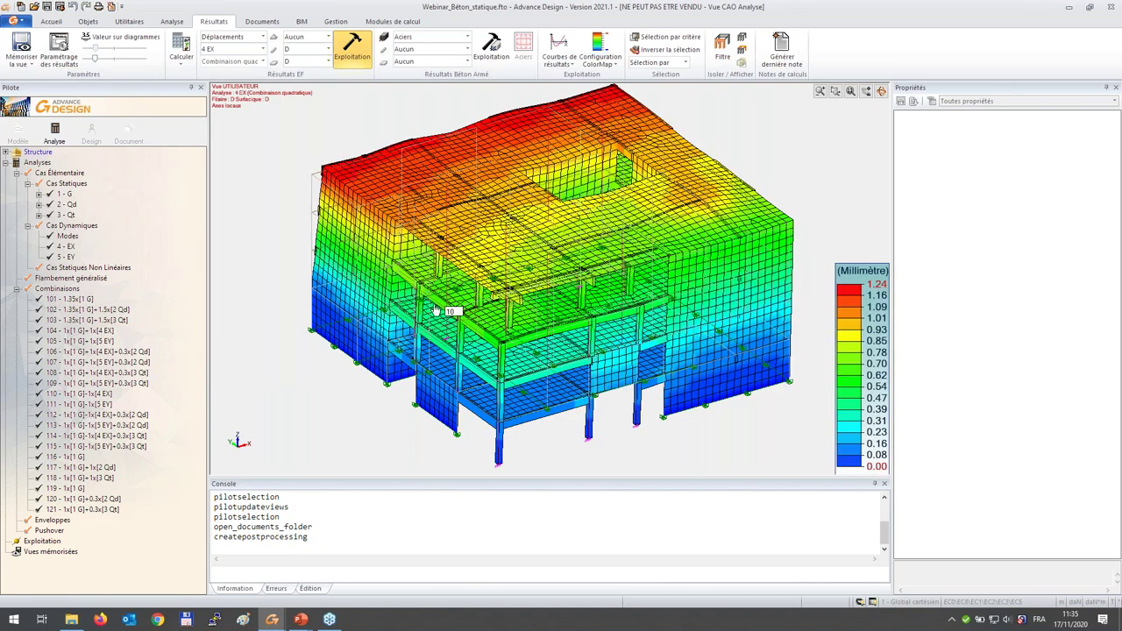
- Save the displacement results as a memorised view from another viewing angle and rename it Déplacement EX
{"action": "middle_click_drag", "start_coordinate": [430, 324], "coordinate": [464, 376]}
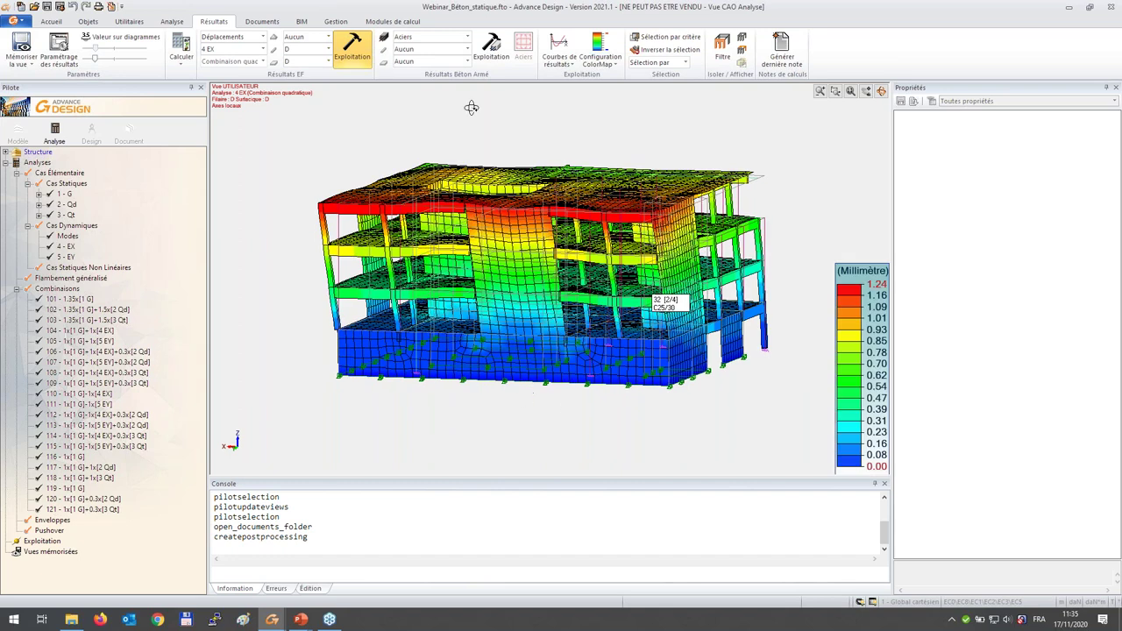
{"action": "left_click", "coordinate": [21, 46]}
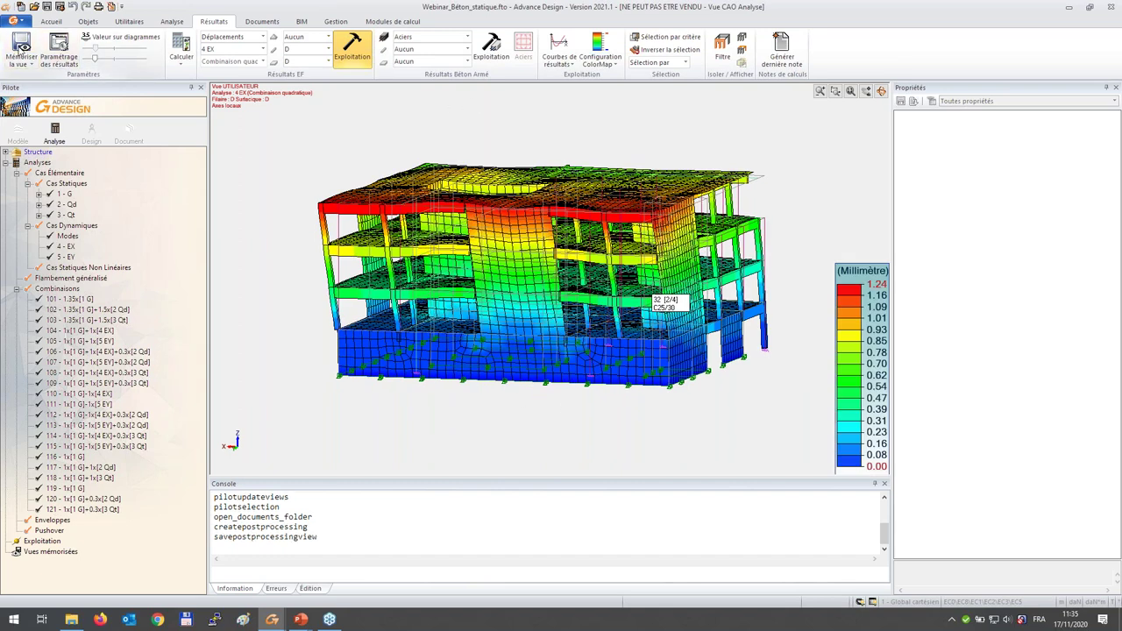
{"action": "left_click", "coordinate": [94, 553]}
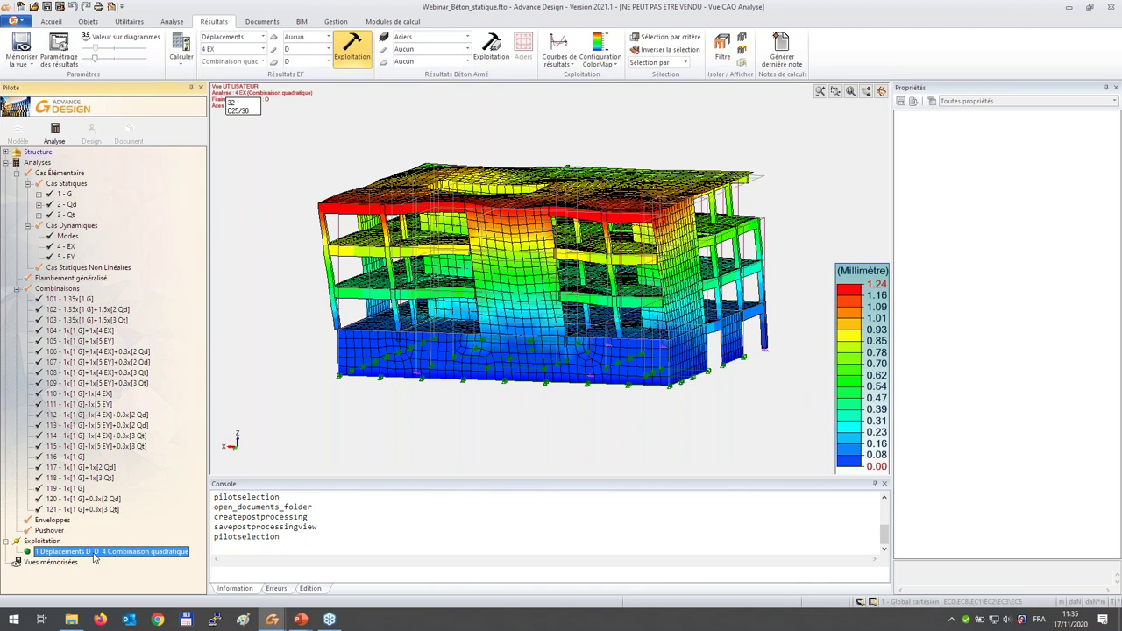
{"action": "left_click", "coordinate": [94, 552]}
{"action": "type", "text": "Dé"}
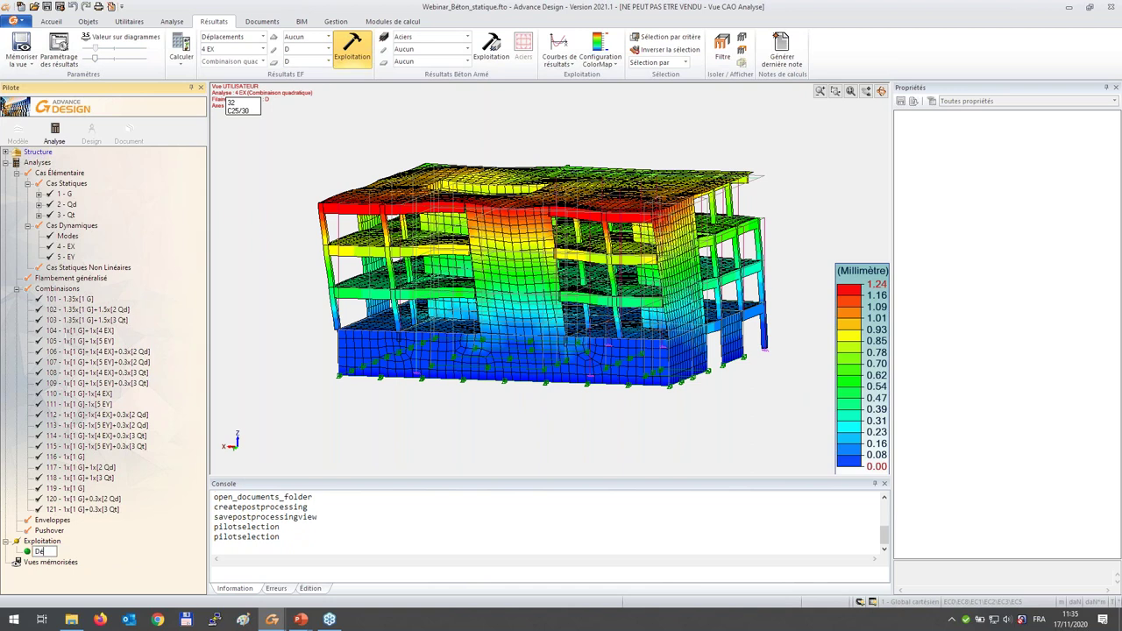
{"action": "type", "text": "placement EX"}
{"action": "key", "text": "Return"}
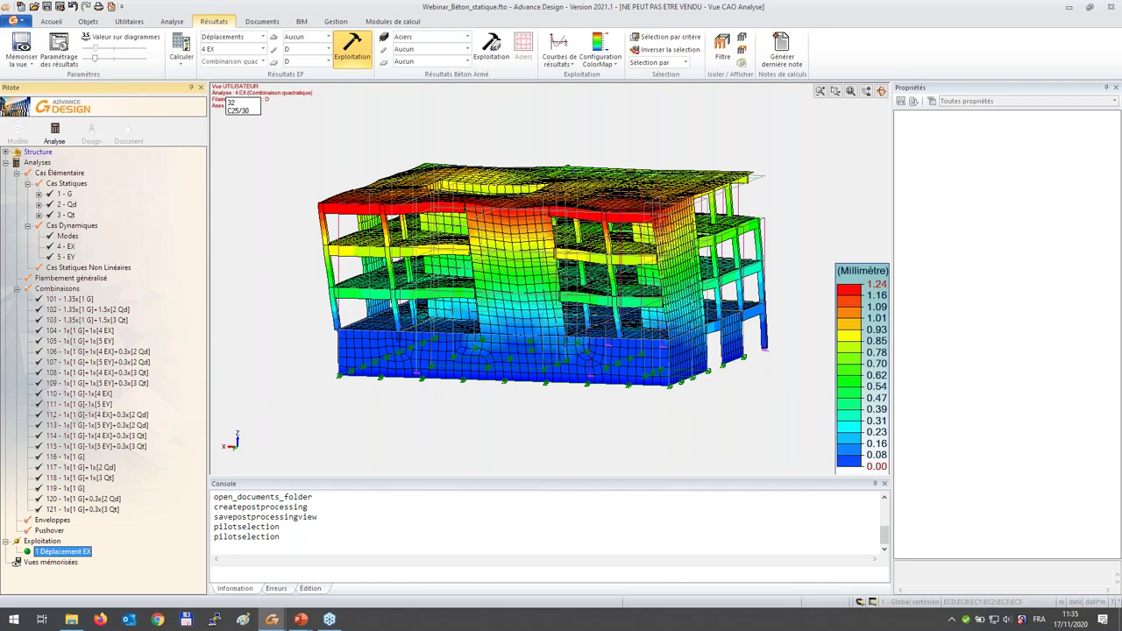
- Look at the grouping options available for Exploitation, and return to the PowerPoint slideshow to show the Contouring dynamique slide
{"action": "right_click", "coordinate": [52, 541]}
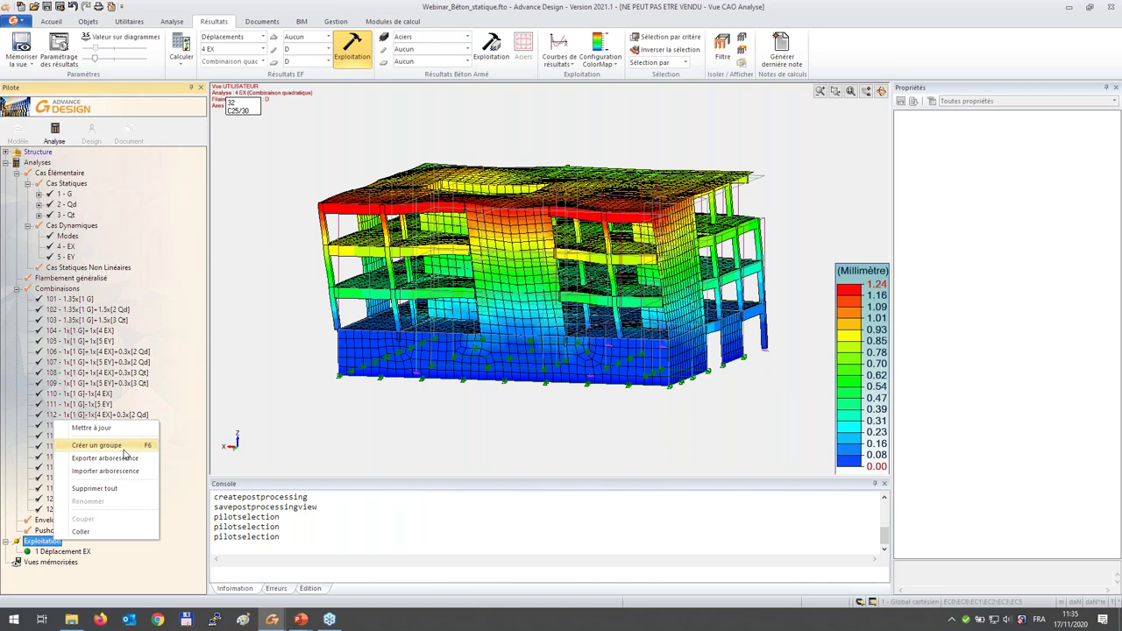
{"action": "key", "text": "alt+Tab"}
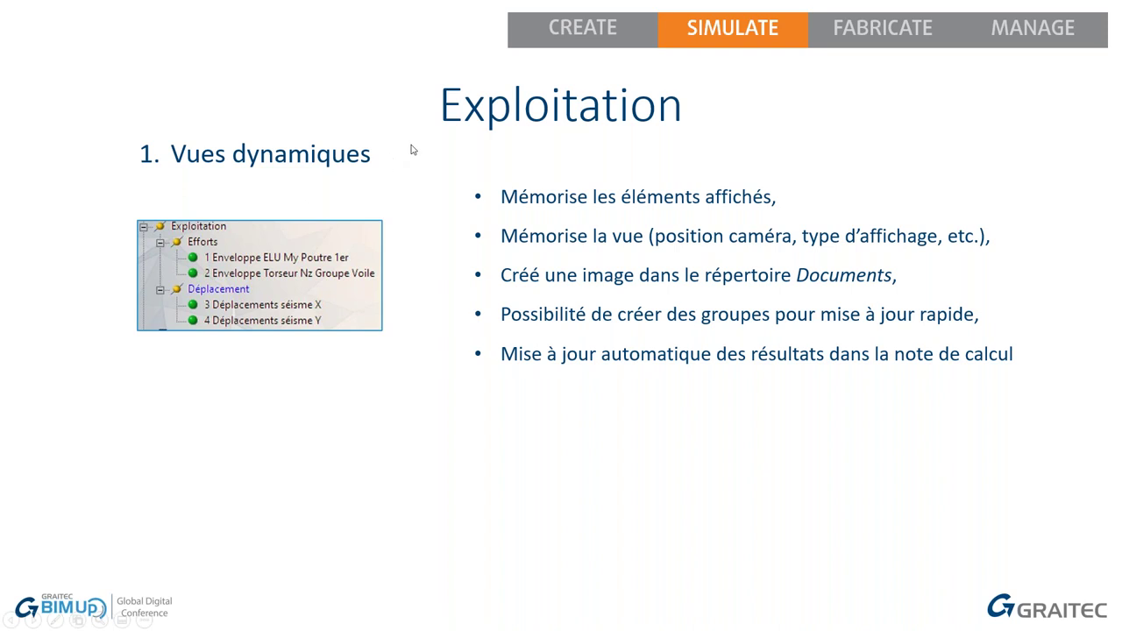
{"action": "left_click", "coordinate": [599, 197]}
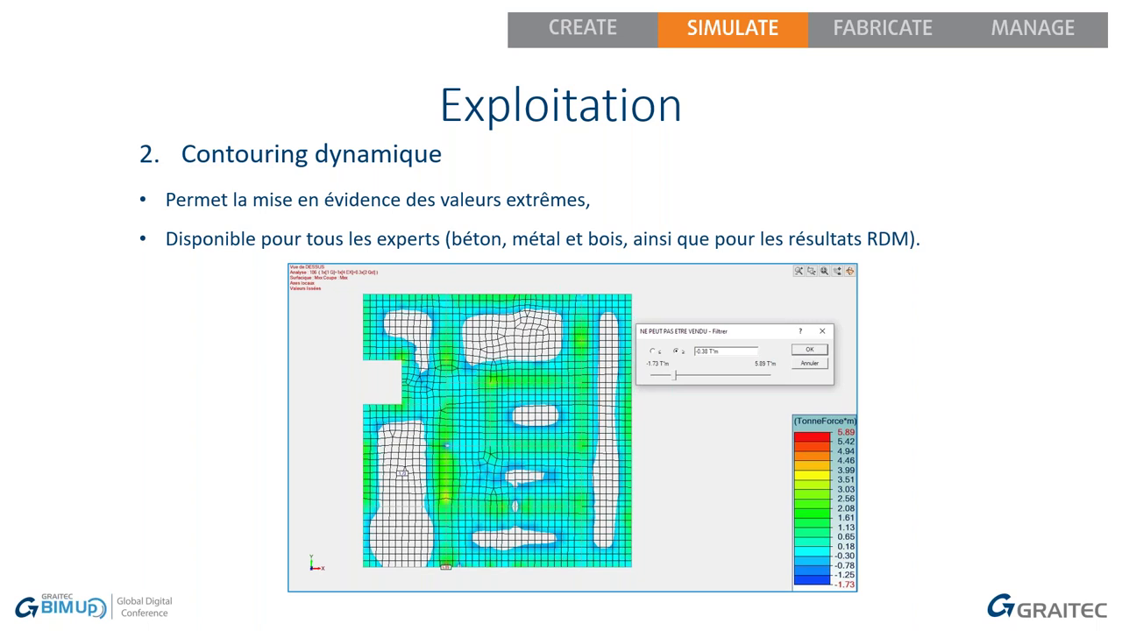
- Return to the concrete model in Advance Design and isolate the Dalle elements of Etage 1 in top view
{"action": "key", "text": "alt+Tab"}
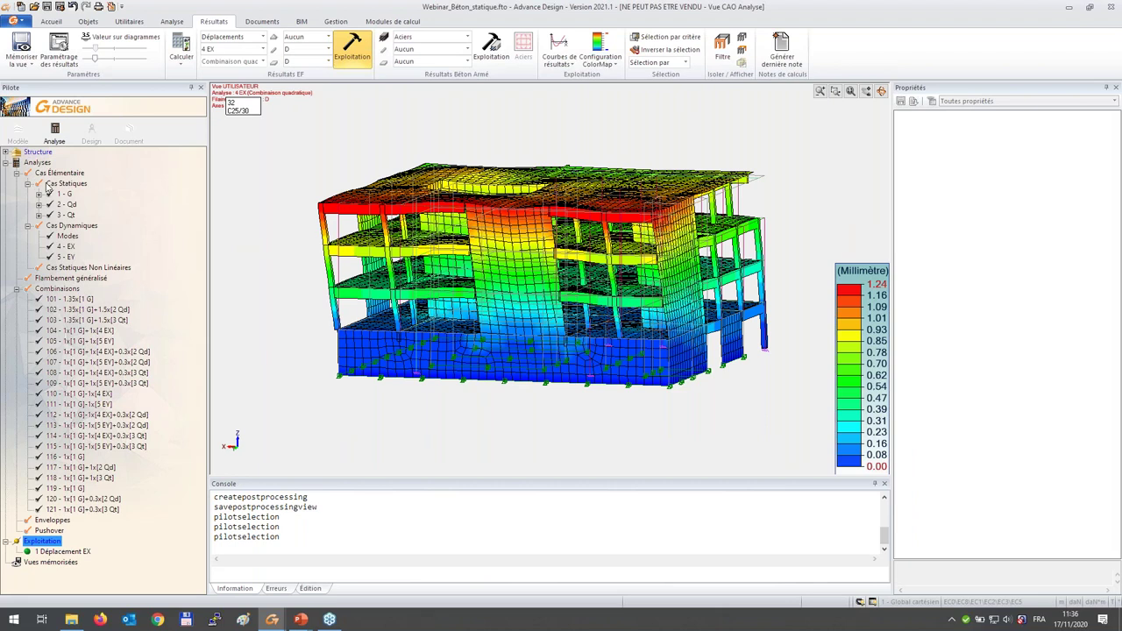
{"action": "left_click", "coordinate": [6, 154]}
{"action": "double_click", "coordinate": [53, 173]}
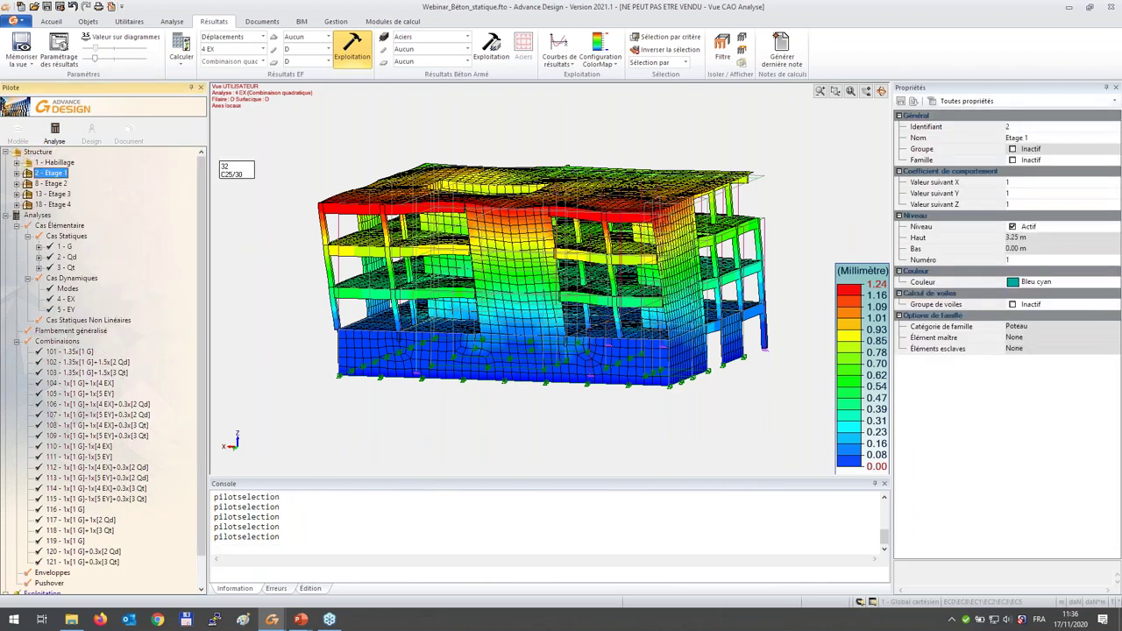
{"action": "left_click", "coordinate": [60, 215]}
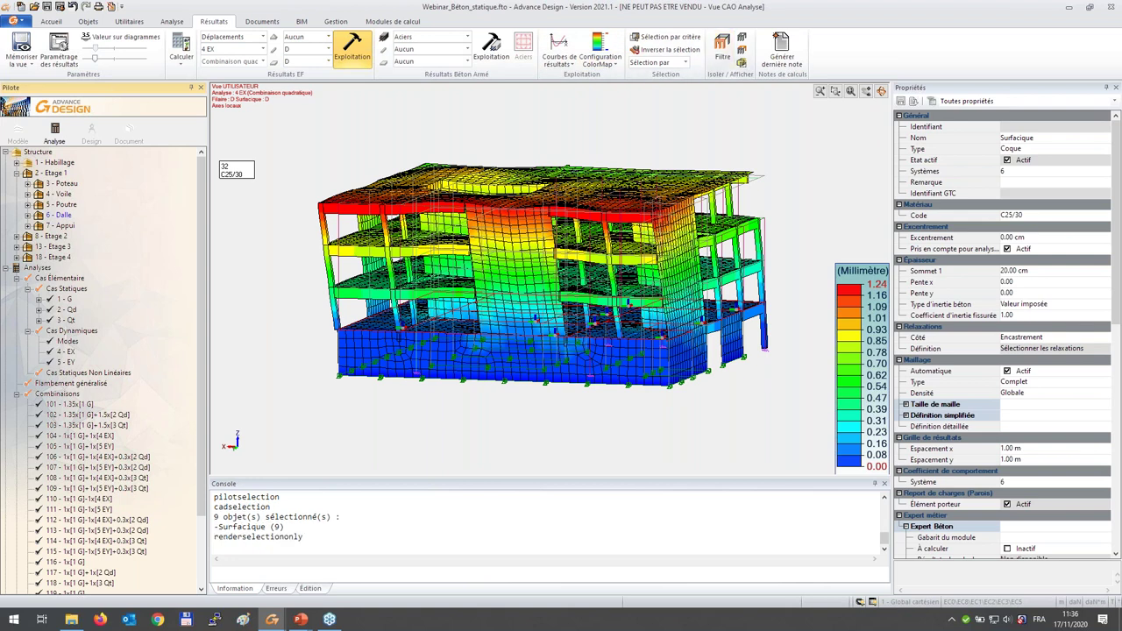
{"action": "left_click", "coordinate": [722, 45]}
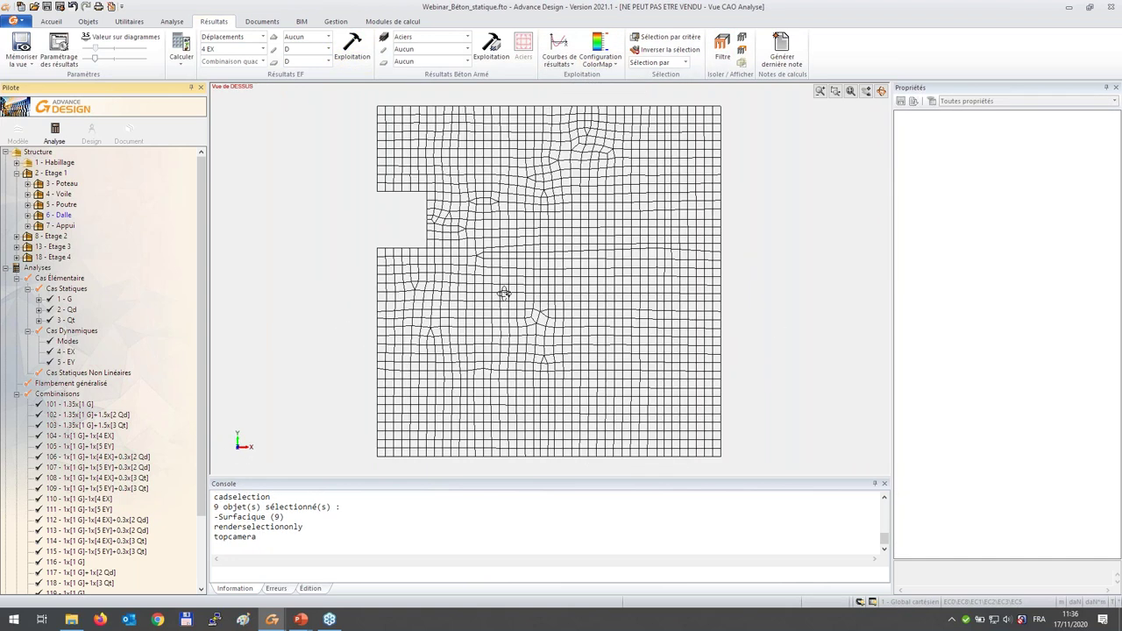
- Display the Myy surface forces (Efforts) on the slabs for combination 108, 1x[1 G]+1x[4 EX]+0.3x[3 Qt]
{"action": "left_click", "coordinate": [239, 39]}
{"action": "left_click", "coordinate": [215, 63]}
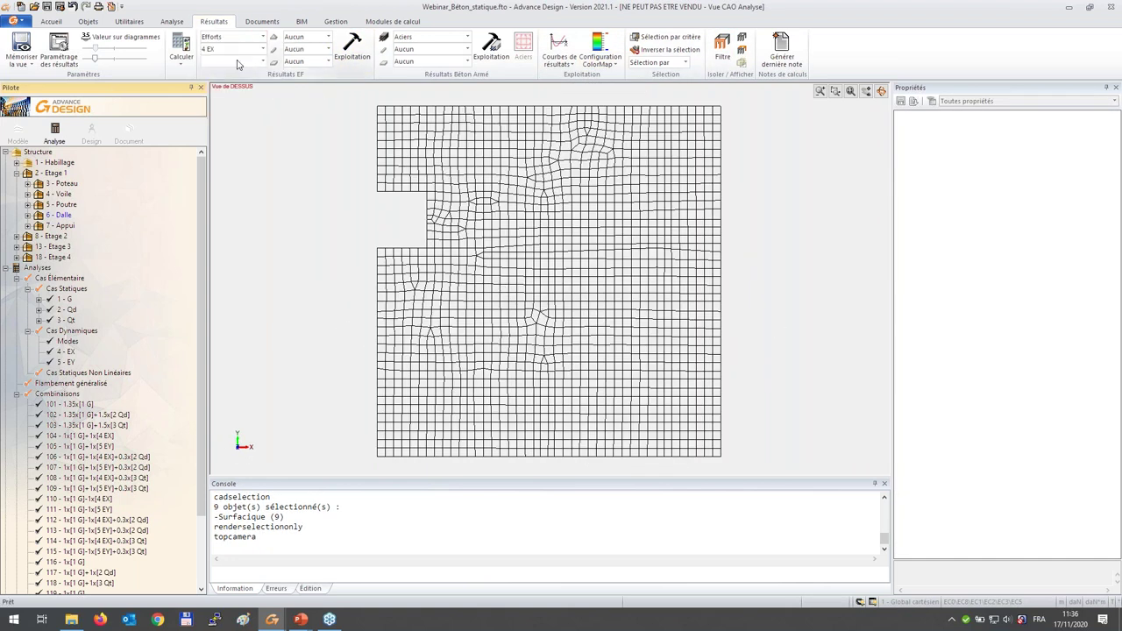
{"action": "left_click", "coordinate": [262, 49]}
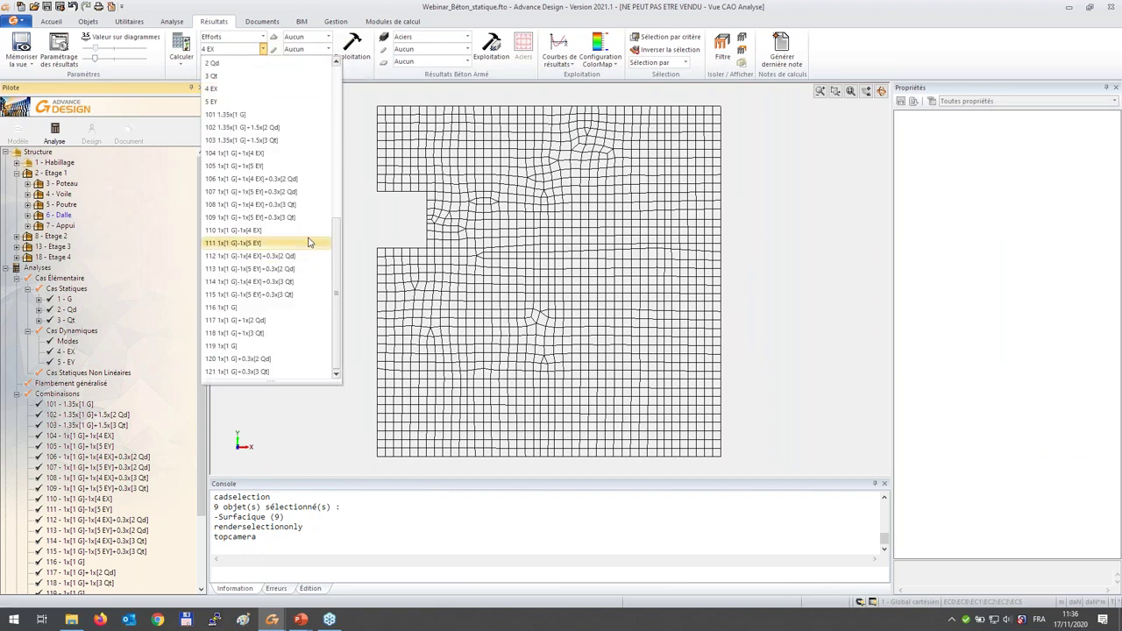
{"action": "left_click", "coordinate": [307, 211]}
{"action": "left_click", "coordinate": [328, 62]}
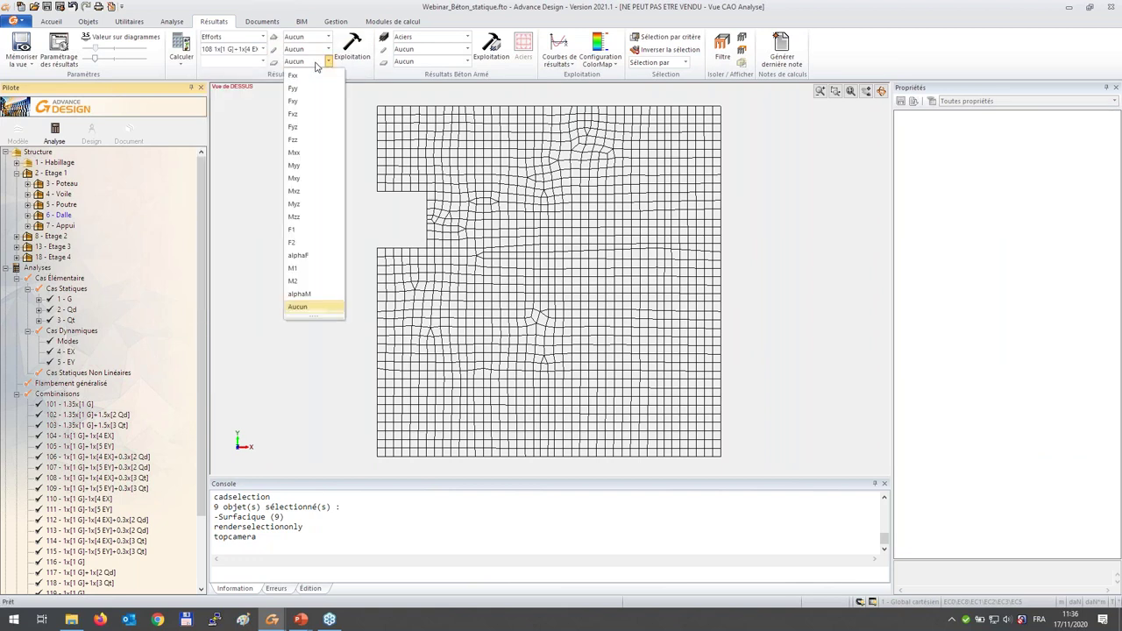
{"action": "left_click", "coordinate": [319, 165]}
{"action": "left_click", "coordinate": [351, 48]}
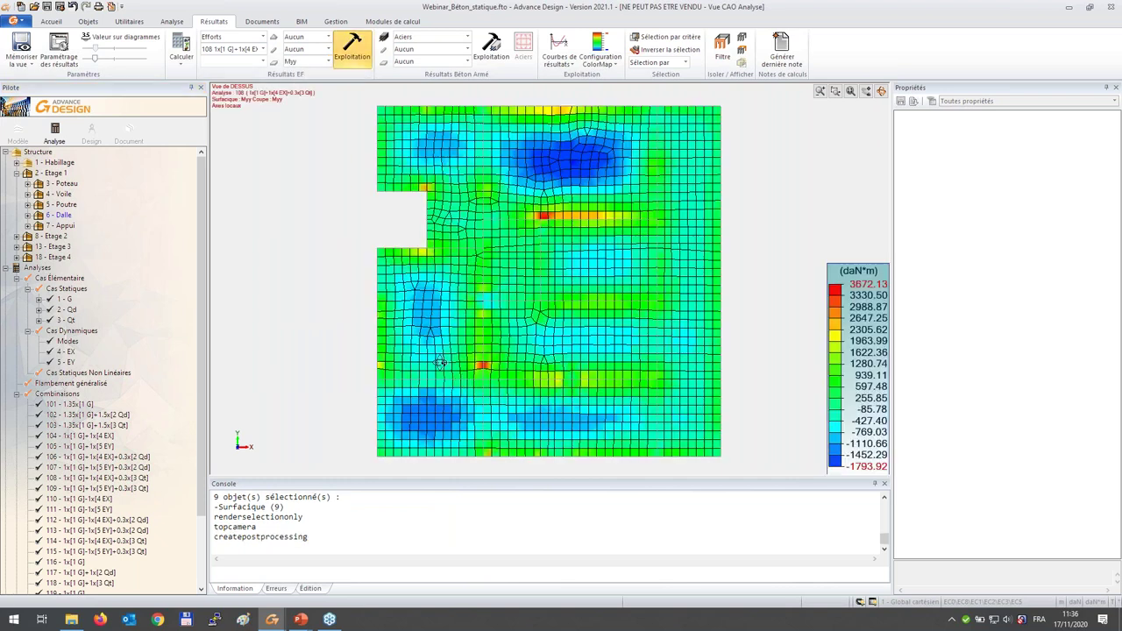
- Enable smoothing of the results on surface elements in the results options
{"action": "double_click", "coordinate": [463, 326]}
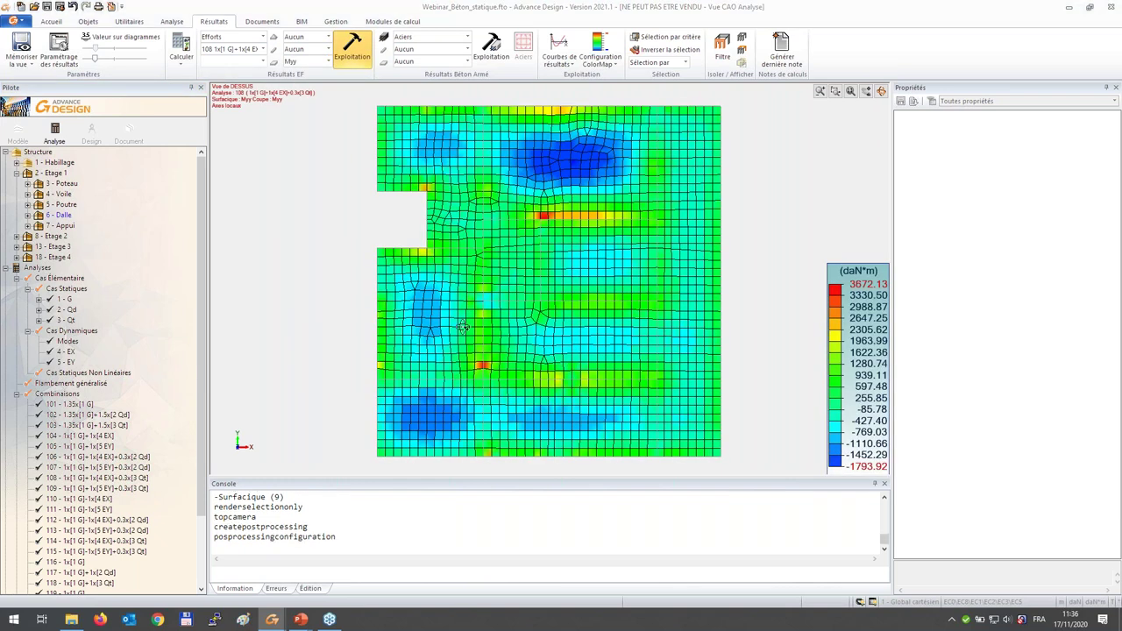
{"action": "left_click", "coordinate": [617, 315]}
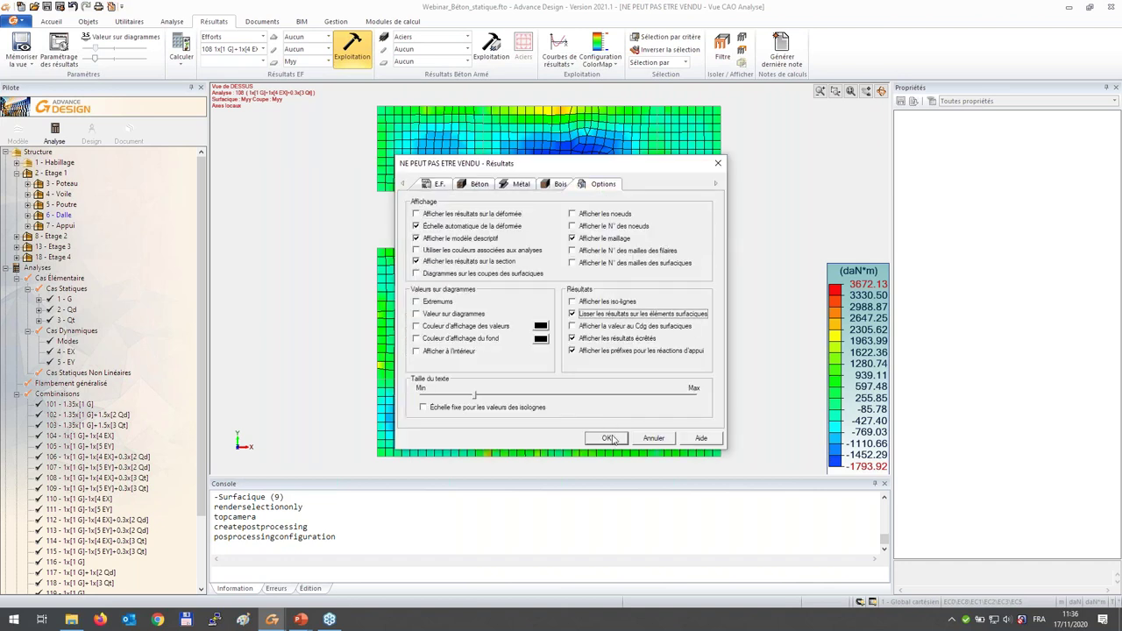
{"action": "left_click", "coordinate": [608, 438]}
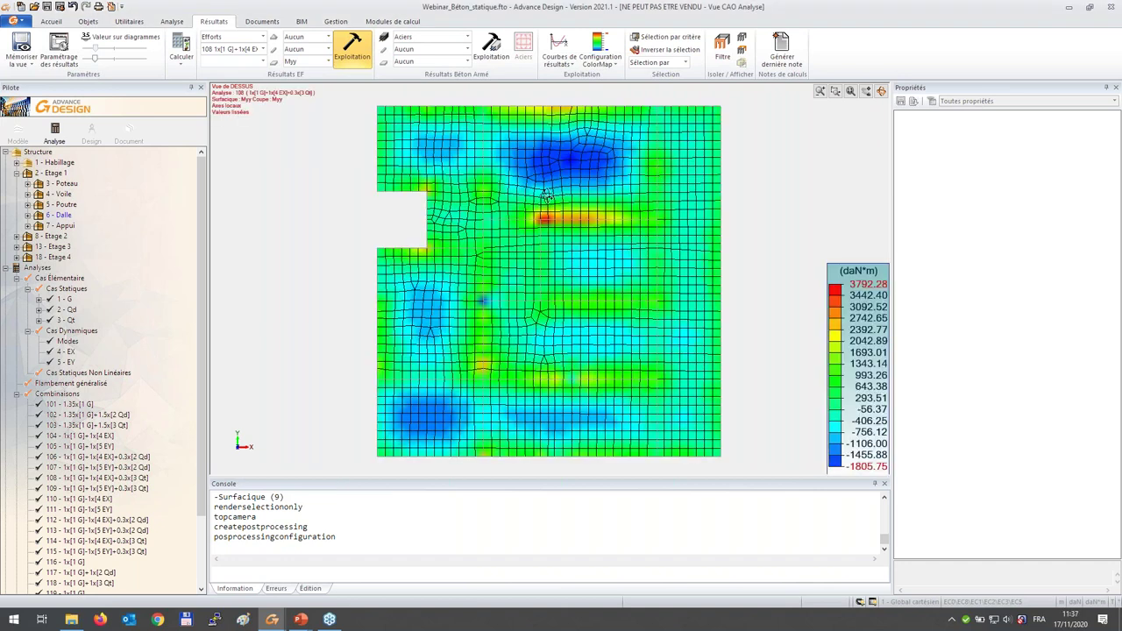
- Apply dynamic contouring to the Myy results, keeping only values greater than or equal to -1500 daN*m
{"action": "left_click", "coordinate": [600, 61]}
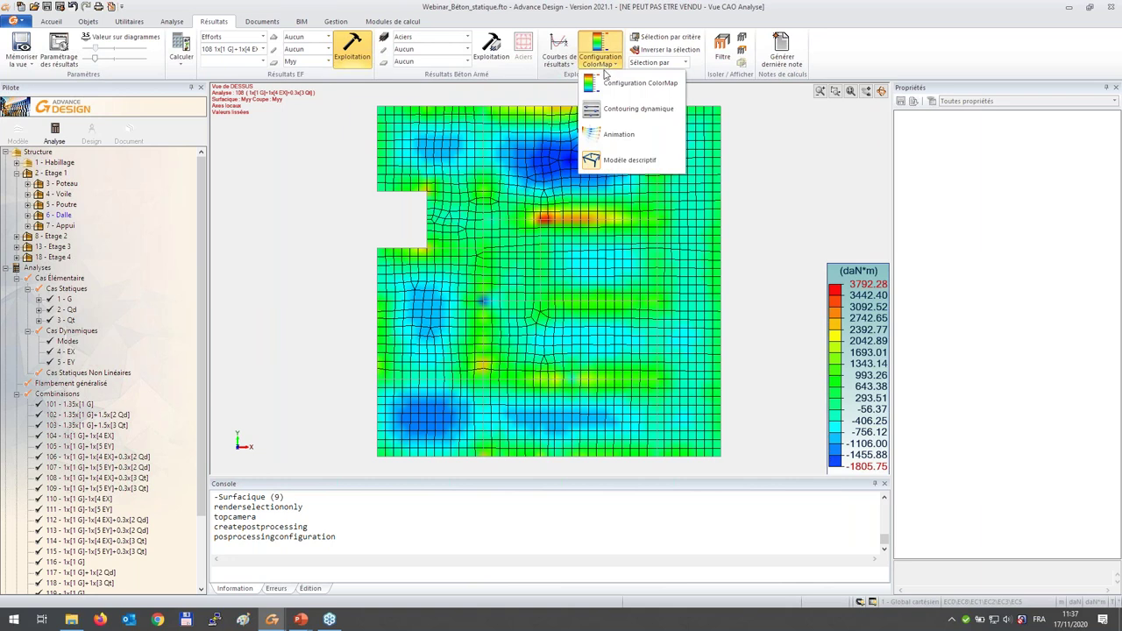
{"action": "left_click", "coordinate": [637, 109]}
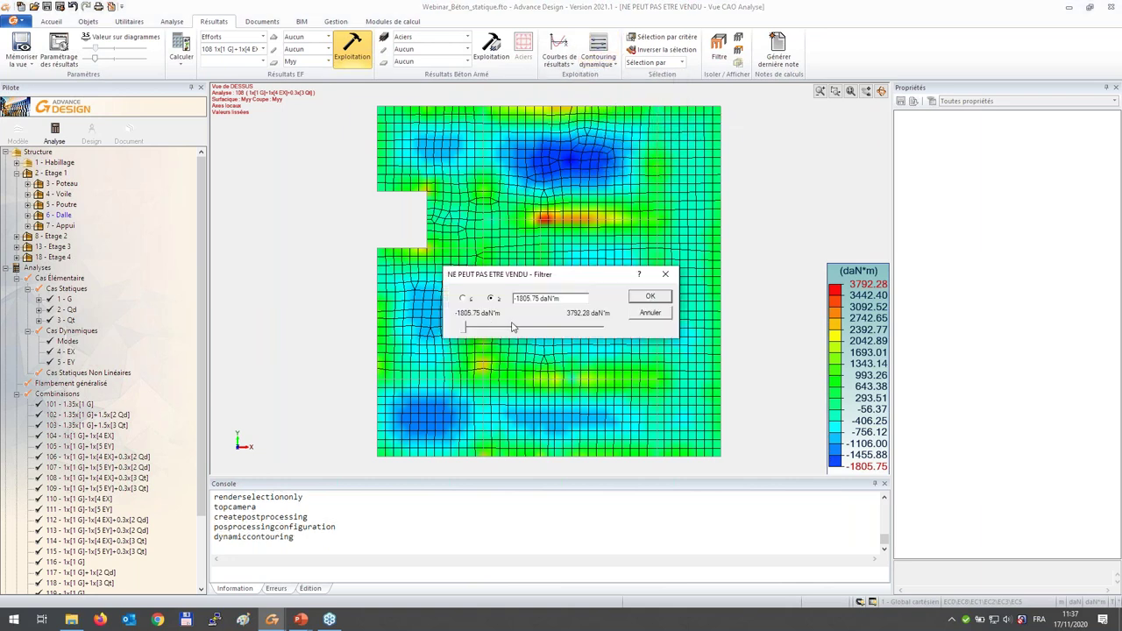
{"action": "mouse_move", "coordinate": [469, 331]}
{"action": "left_mouse_down"}
{"action": "mouse_move", "coordinate": [568, 327]}
{"action": "mouse_move", "coordinate": [468, 329]}
{"action": "left_mouse_up"}
{"action": "left_click", "coordinate": [463, 298]}
{"action": "left_click", "coordinate": [492, 299]}
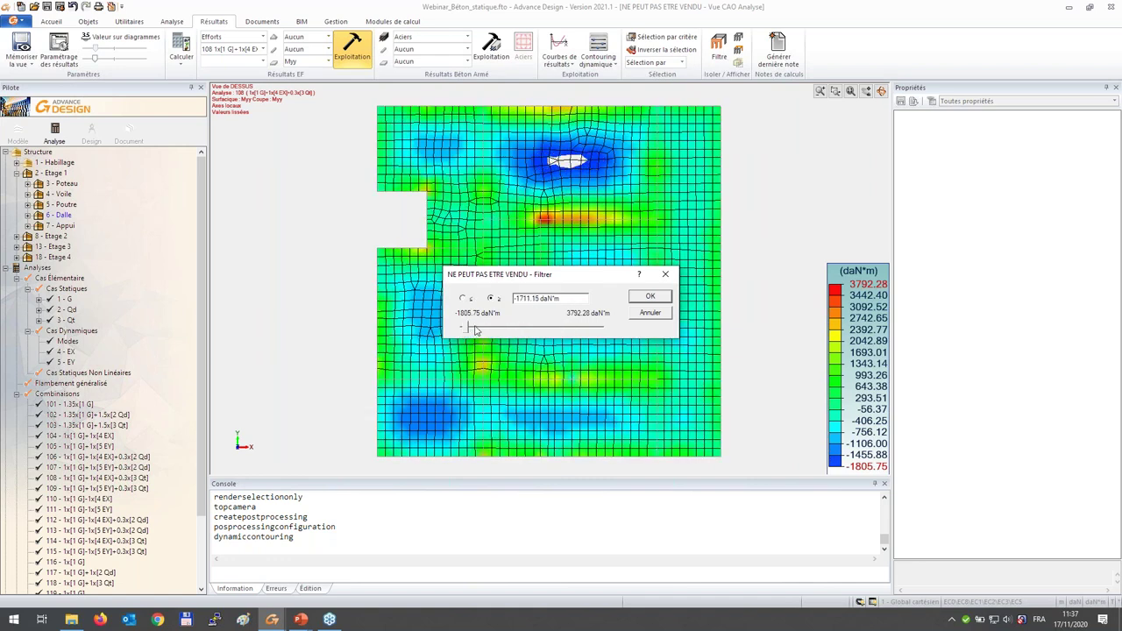
{"action": "left_click_drag", "start_coordinate": [569, 301], "coordinate": [512, 300]}
{"action": "key", "text": "BackSpace"}
{"action": "type", "text": "-1500"}
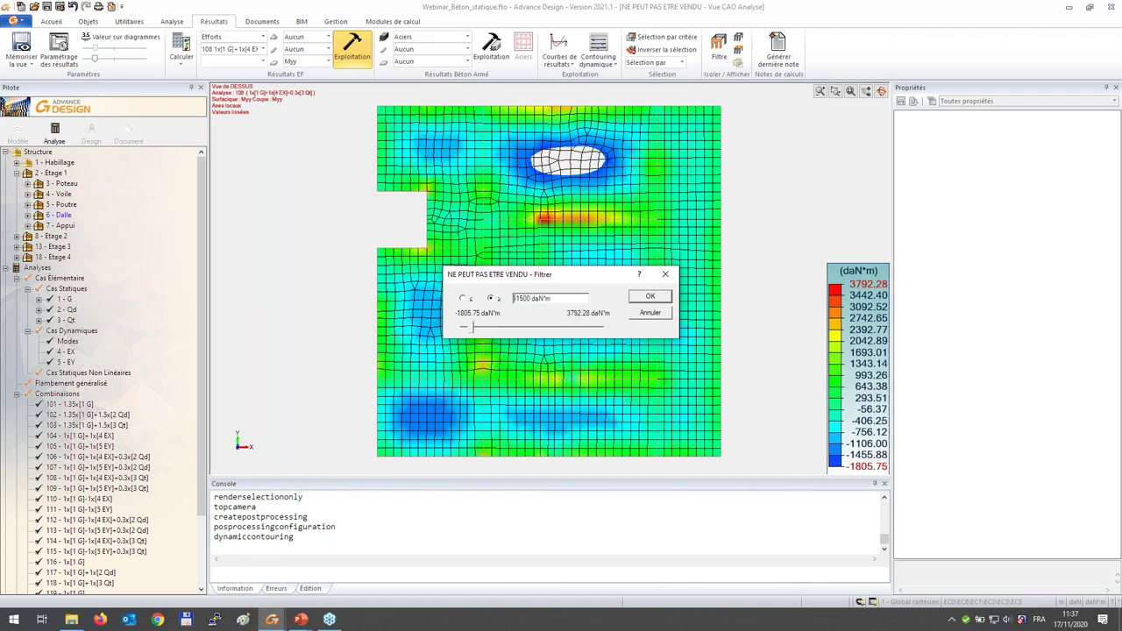
{"action": "left_click", "coordinate": [650, 296]}
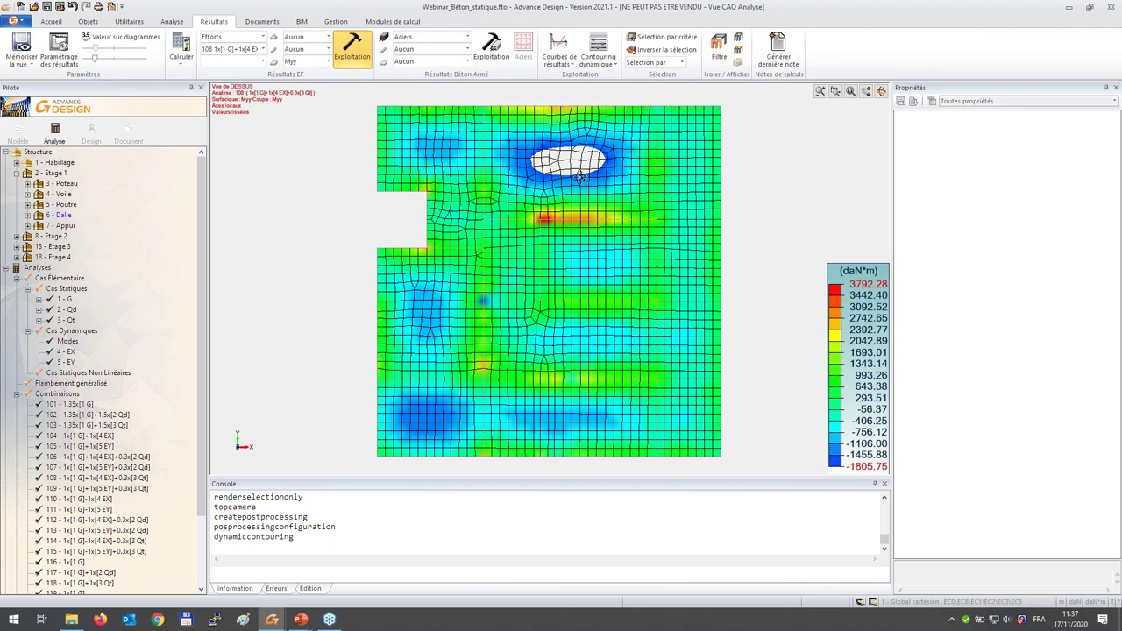
- Restore the full model in 3D view and isolate the Dalle elements of Etage 3
{"action": "left_click", "coordinate": [697, 50]}
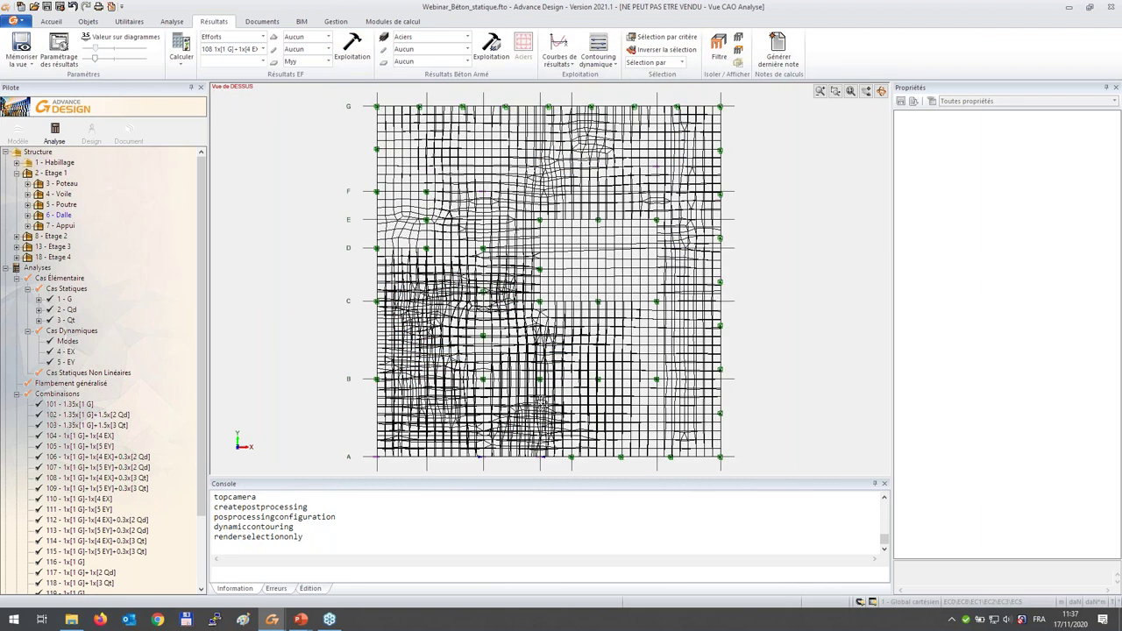
{"action": "key", "text": "F5"}
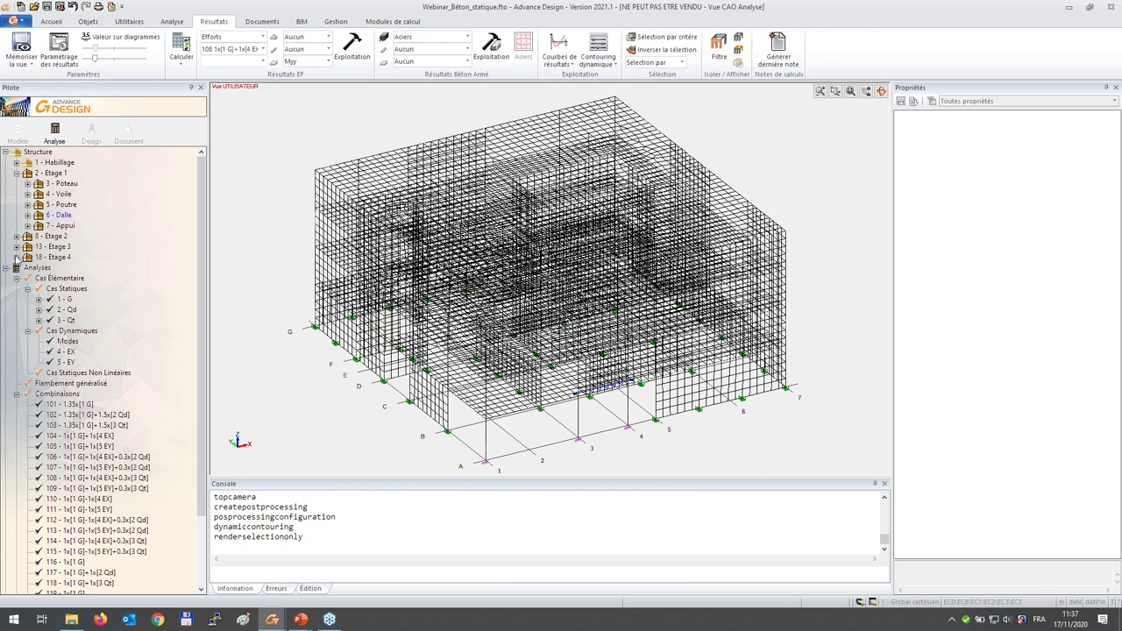
{"action": "left_click", "coordinate": [17, 257]}
{"action": "left_click", "coordinate": [17, 247]}
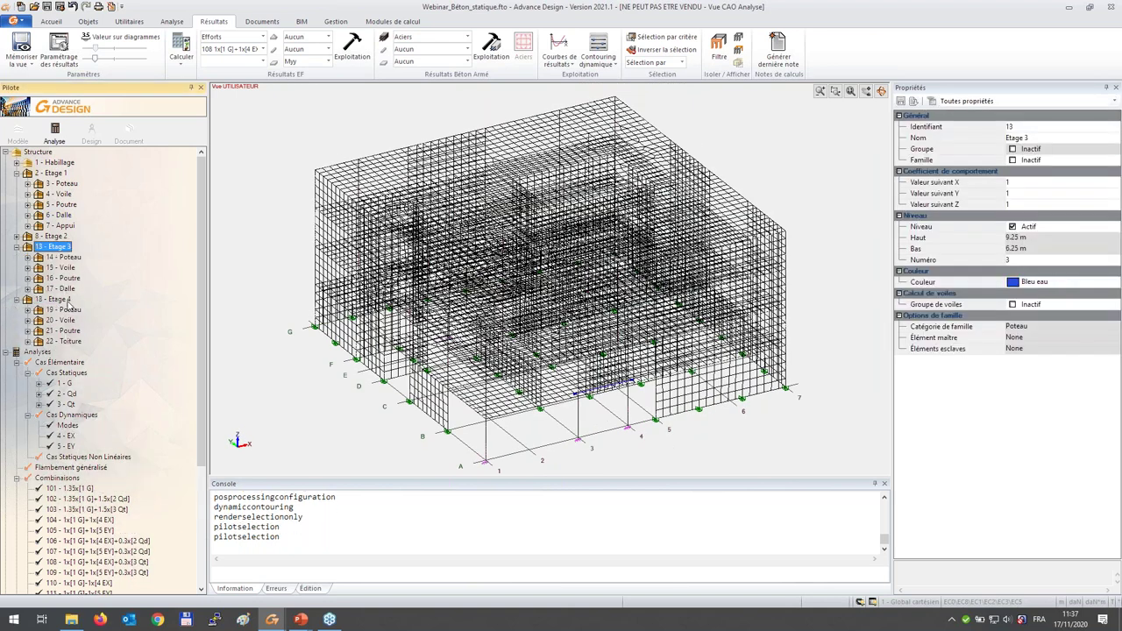
{"action": "left_click", "coordinate": [60, 289]}
{"action": "double_click", "coordinate": [60, 290]}
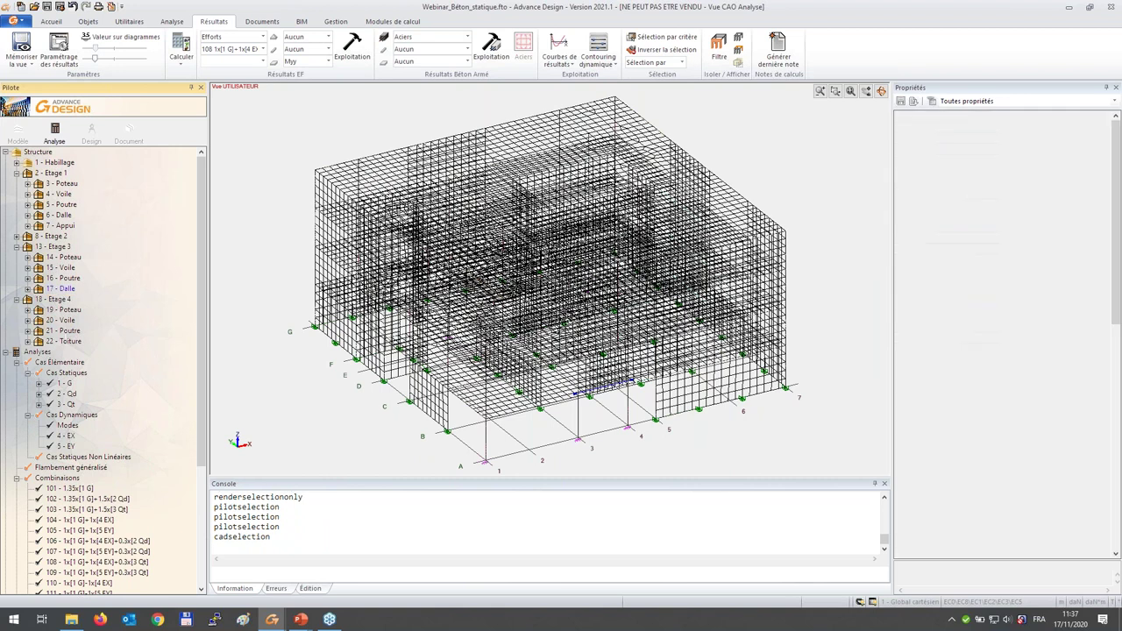
{"action": "left_click", "coordinate": [719, 48]}
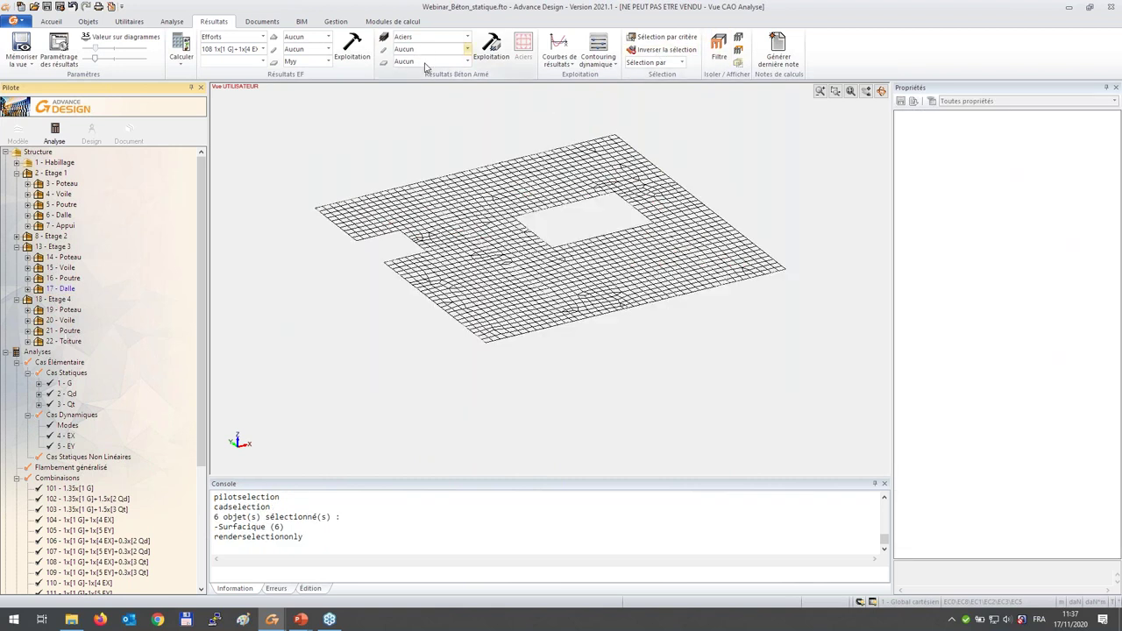
- Display the Axi reinforcement results on the isolated Etage 3 slabs
{"action": "left_click", "coordinate": [428, 62]}
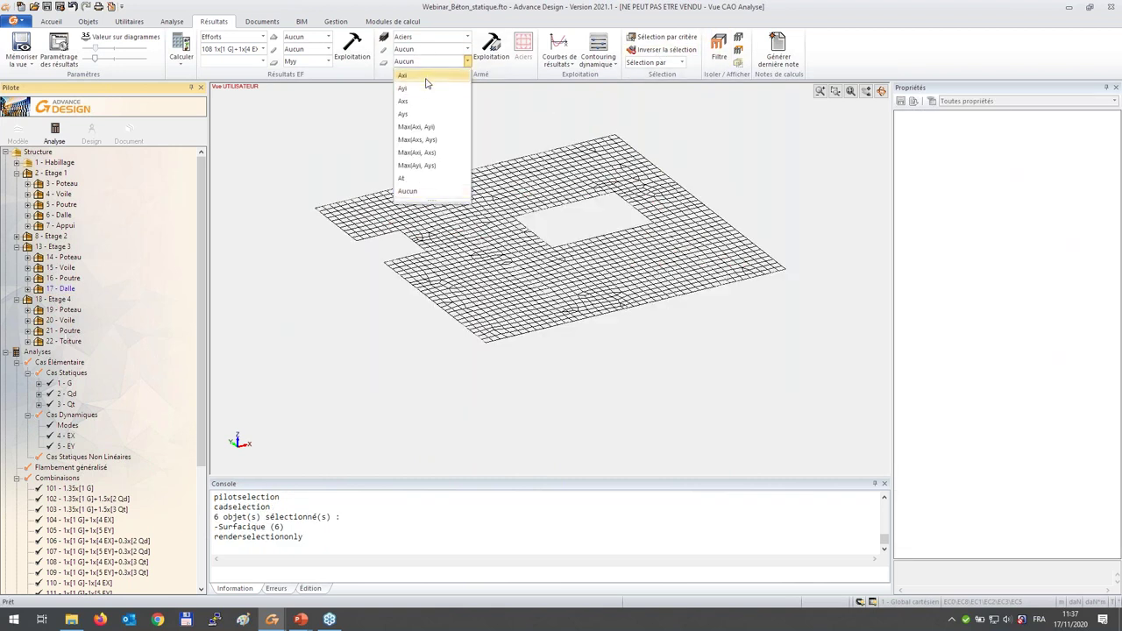
{"action": "left_click", "coordinate": [426, 77]}
{"action": "left_click", "coordinate": [481, 60]}
{"action": "scroll", "coordinate": [515, 368], "scroll_direction": "up", "scroll_amount": 5}
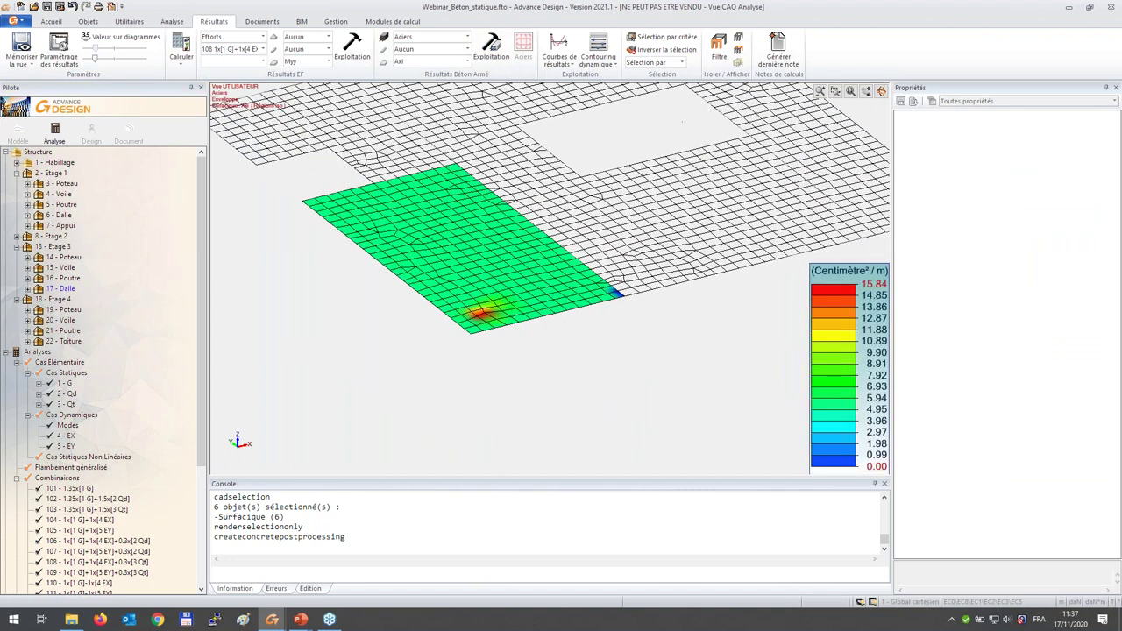
- Configure the ColorMap of the Axi results with the non-uniform value distribution, keeping 16 colour regions
{"action": "left_click", "coordinate": [592, 54]}
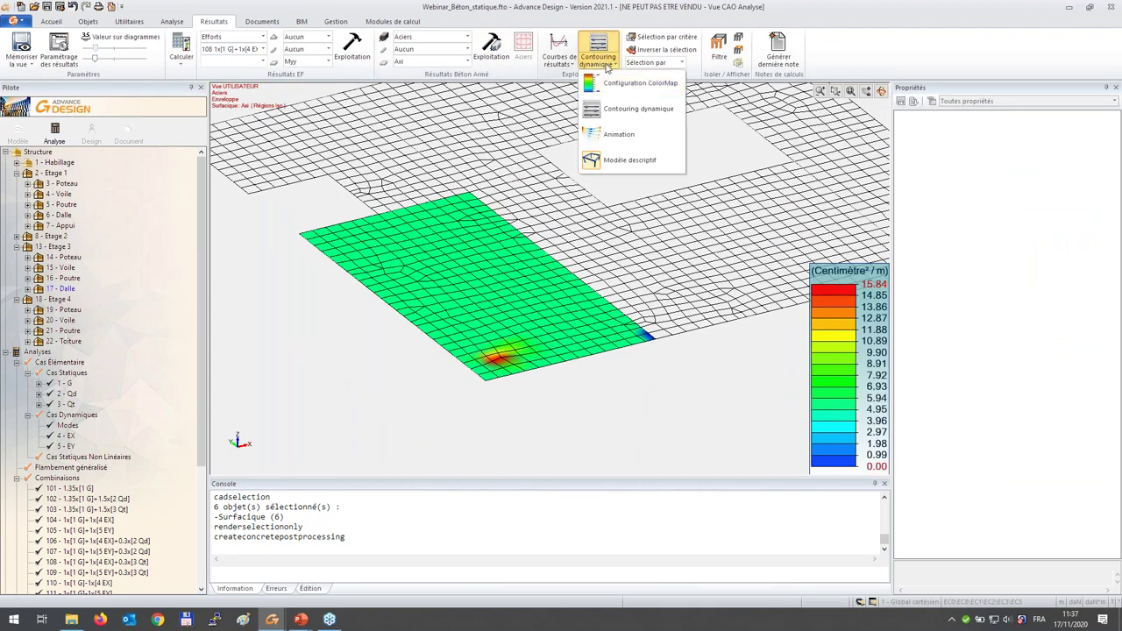
{"action": "left_click", "coordinate": [614, 148]}
{"action": "left_click", "coordinate": [307, 113]}
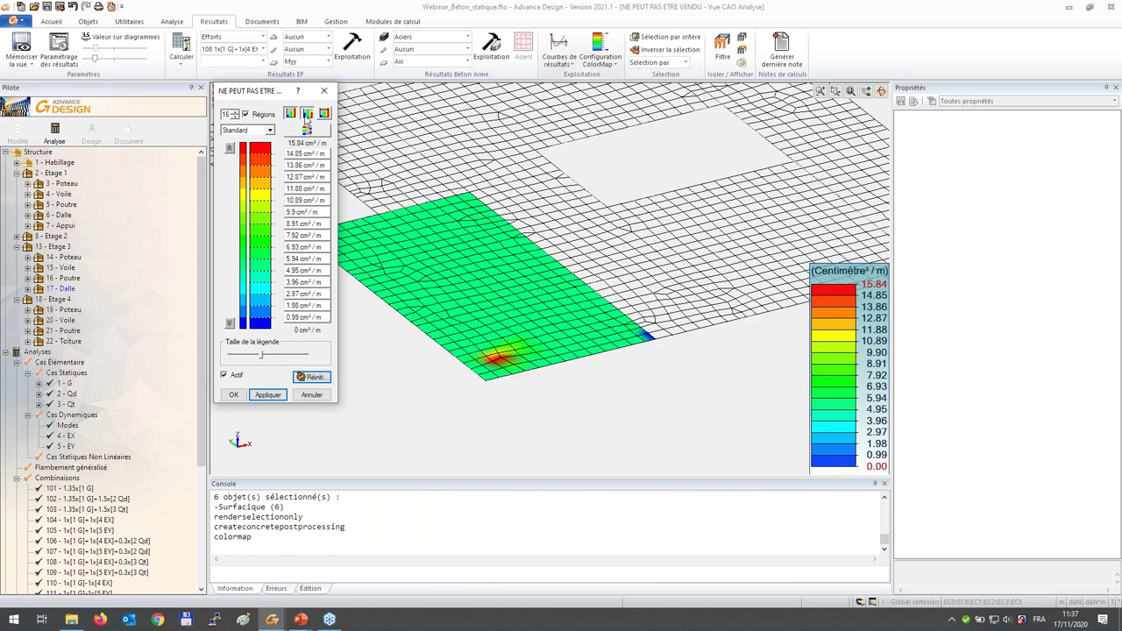
{"action": "left_click", "coordinate": [267, 395]}
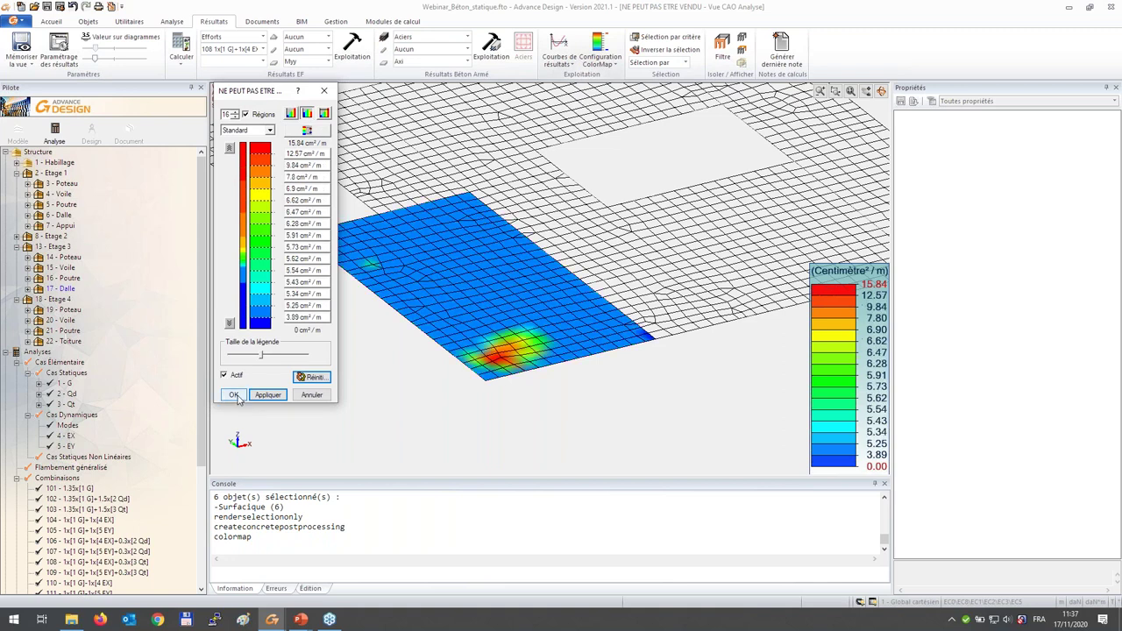
{"action": "left_click", "coordinate": [234, 395]}
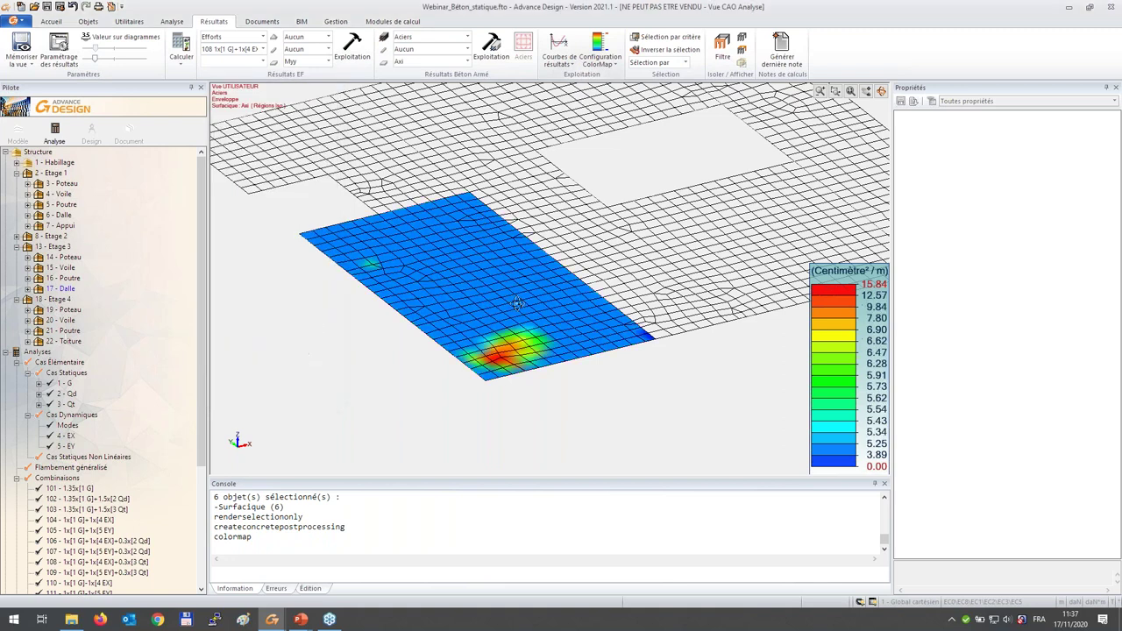
- Try dynamic contouring on the Axi results with upper limits of 9.16 and 5.35 cm²/m, and cancel the filter
{"action": "left_click", "coordinate": [600, 55]}
{"action": "left_click", "coordinate": [624, 110]}
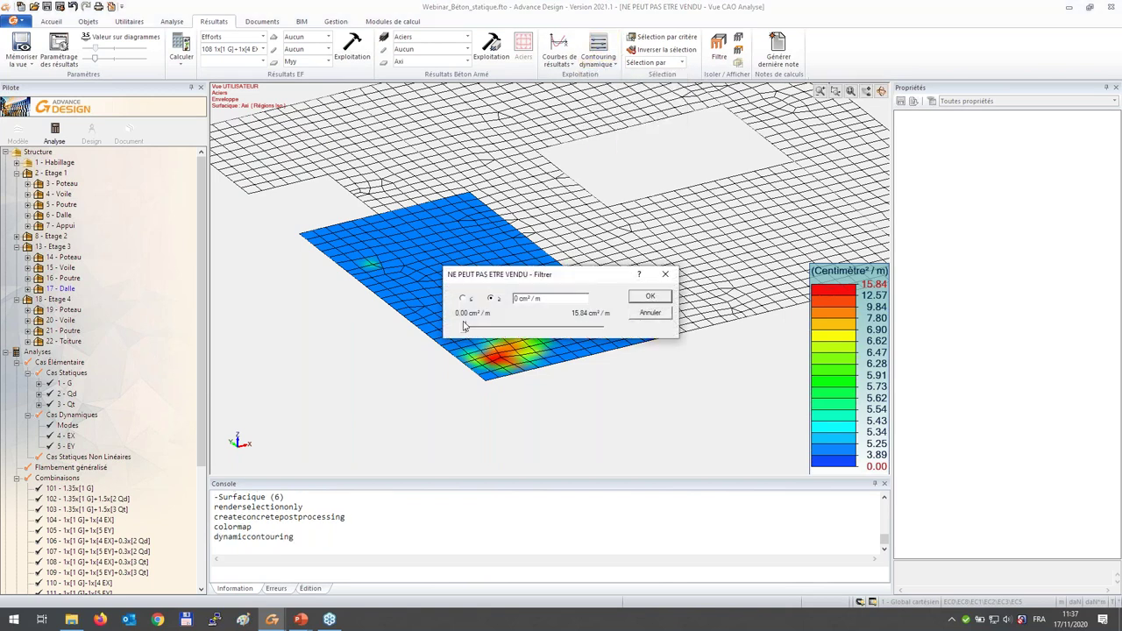
{"action": "left_click_drag", "start_coordinate": [509, 275], "coordinate": [521, 186]}
{"action": "left_click_drag", "start_coordinate": [478, 238], "coordinate": [557, 237]}
{"action": "left_click", "coordinate": [475, 208]}
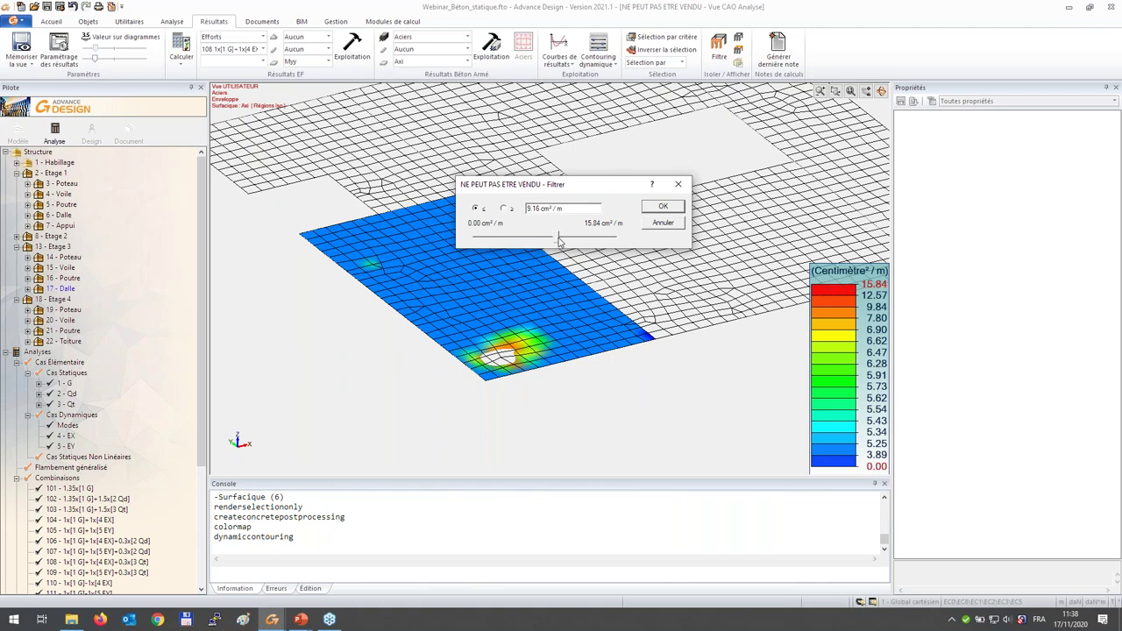
{"action": "left_click_drag", "start_coordinate": [557, 238], "coordinate": [522, 237]}
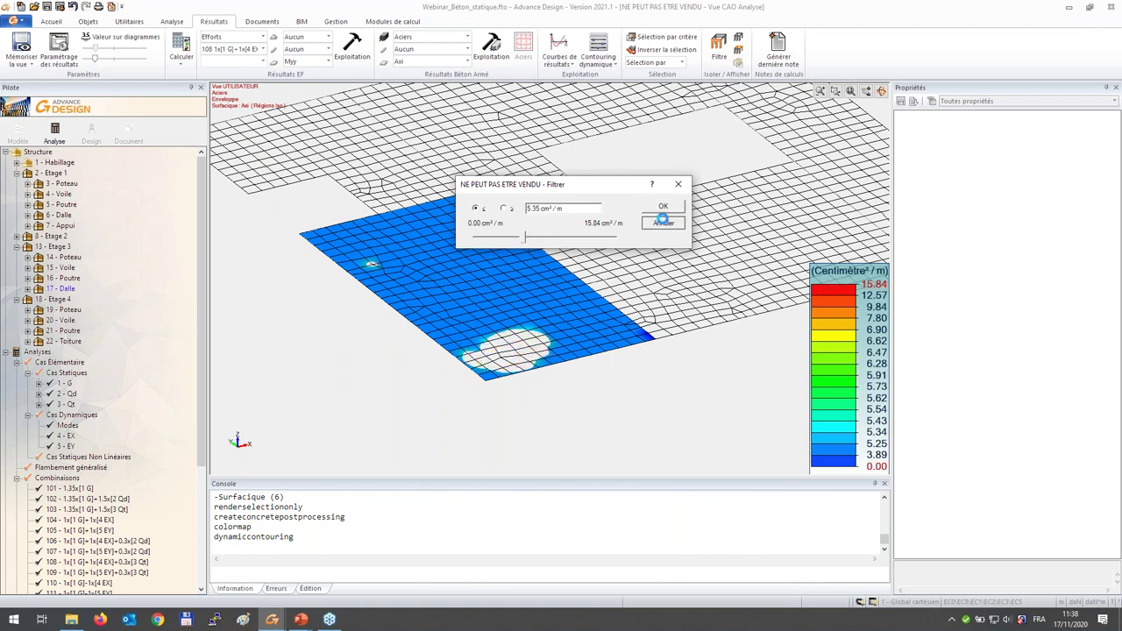
{"action": "left_click", "coordinate": [663, 222]}
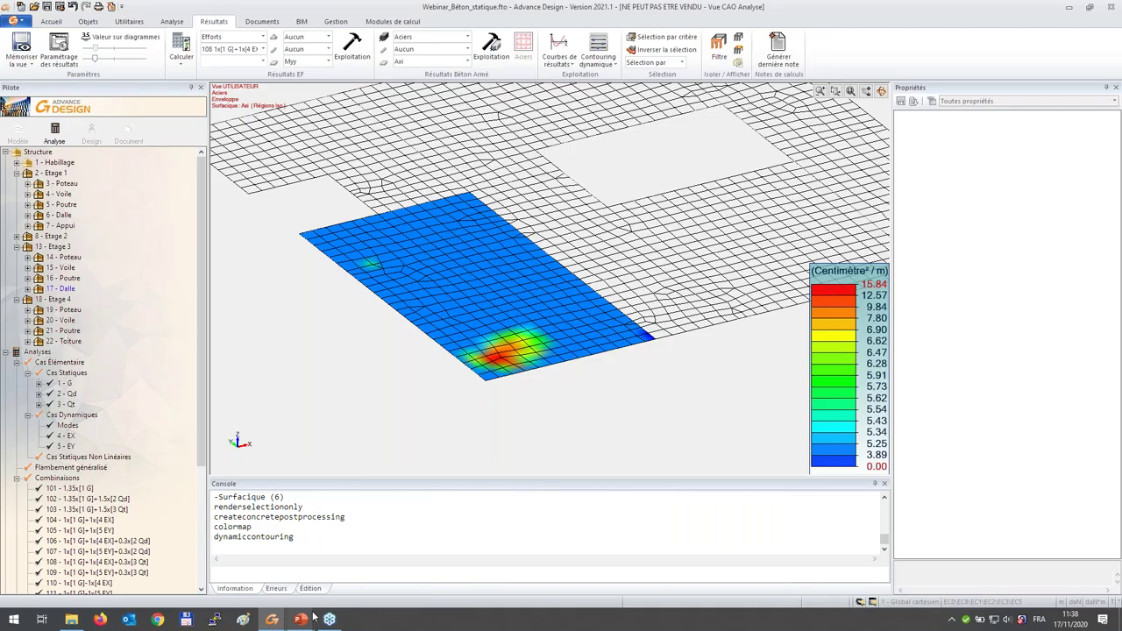
- Show the Super-élément slide in the PowerPoint slideshow, and switch to the SE_Métal.fto model in Advance Design
{"action": "key", "text": "alt+Tab"}
{"action": "left_click", "coordinate": [463, 398]}
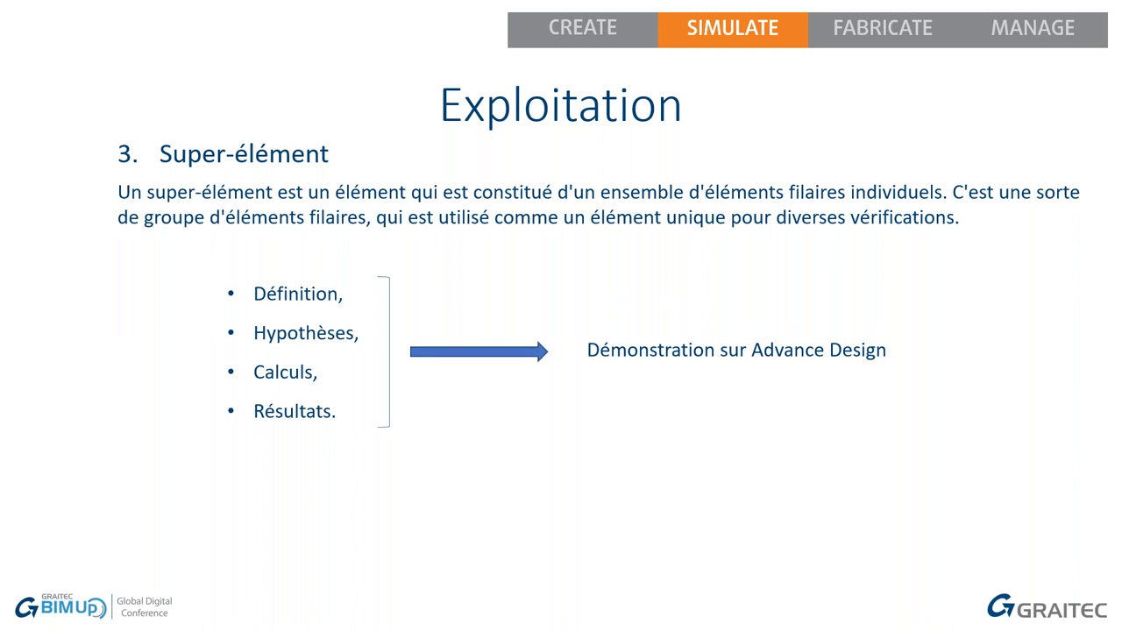
{"action": "key", "text": "alt+Tab"}
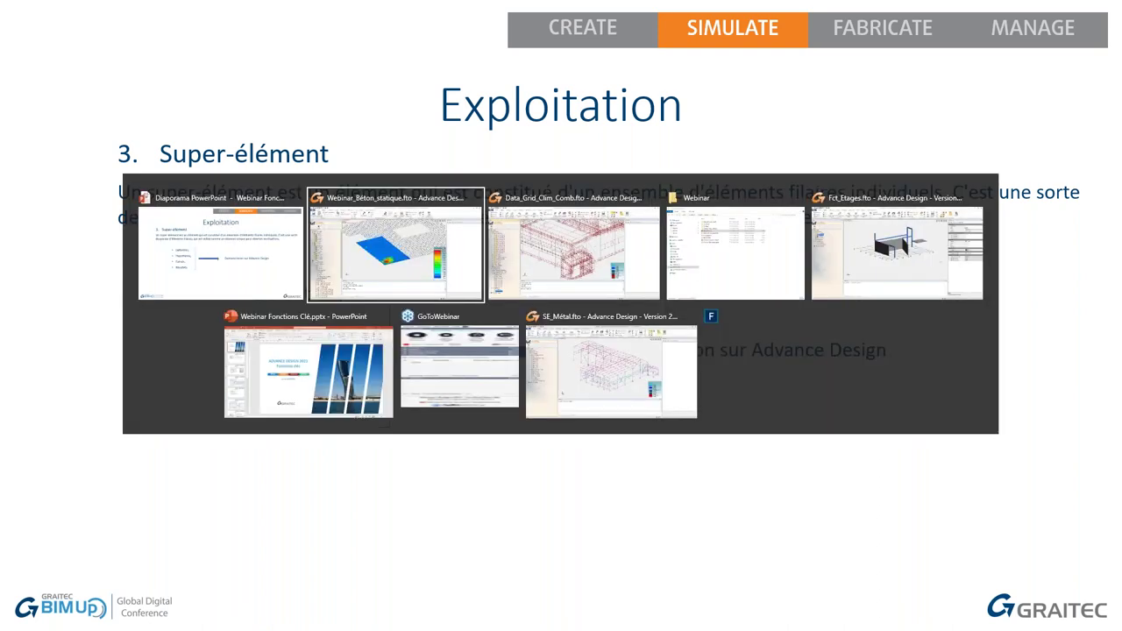
{"action": "key", "text": "Tab"}
{"action": "key", "text": "Tab"}
{"action": "key", "text": "Tab"}
{"action": "key", "text": "Tab"}
{"action": "key", "text": "Tab"}
{"action": "key", "text": "Tab"}
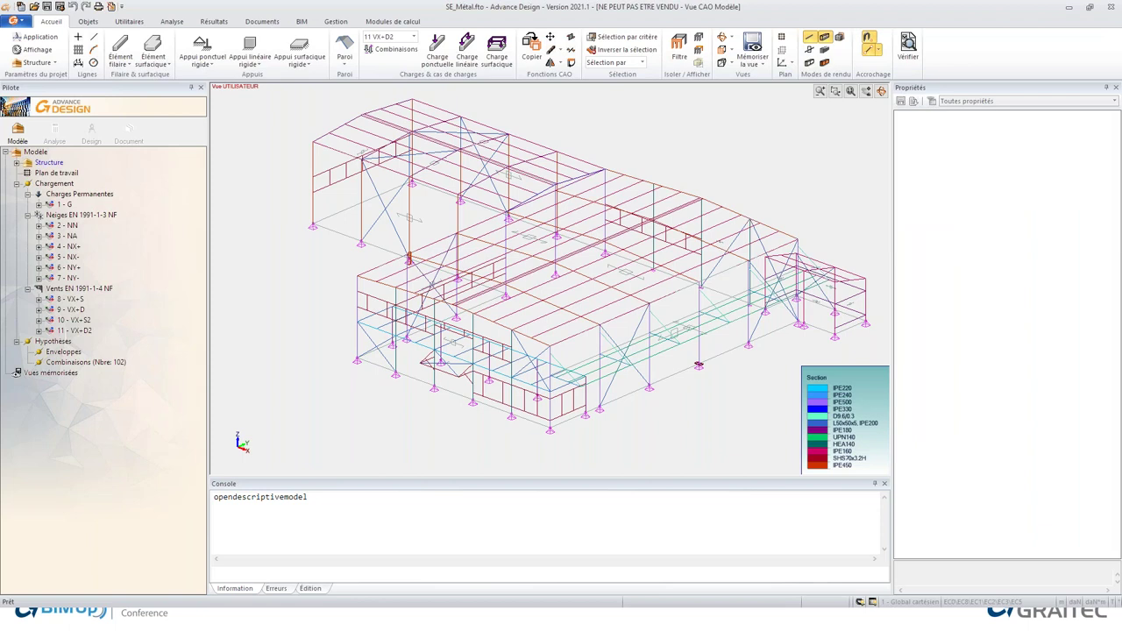
- Create a super-element from the two adjoining IPE450 ARBA_P rafters of the same frame
{"action": "scroll", "coordinate": [558, 335], "scroll_direction": "up", "scroll_amount": 2}
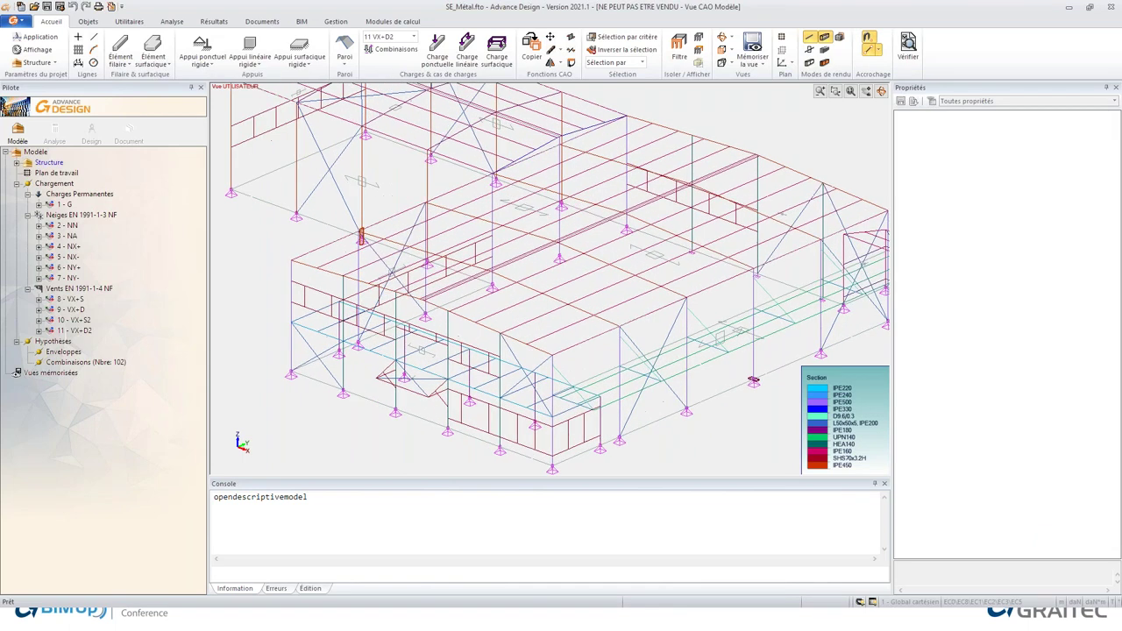
{"action": "scroll", "coordinate": [557, 334], "scroll_direction": "up", "scroll_amount": 2}
{"action": "left_click", "coordinate": [583, 302]}
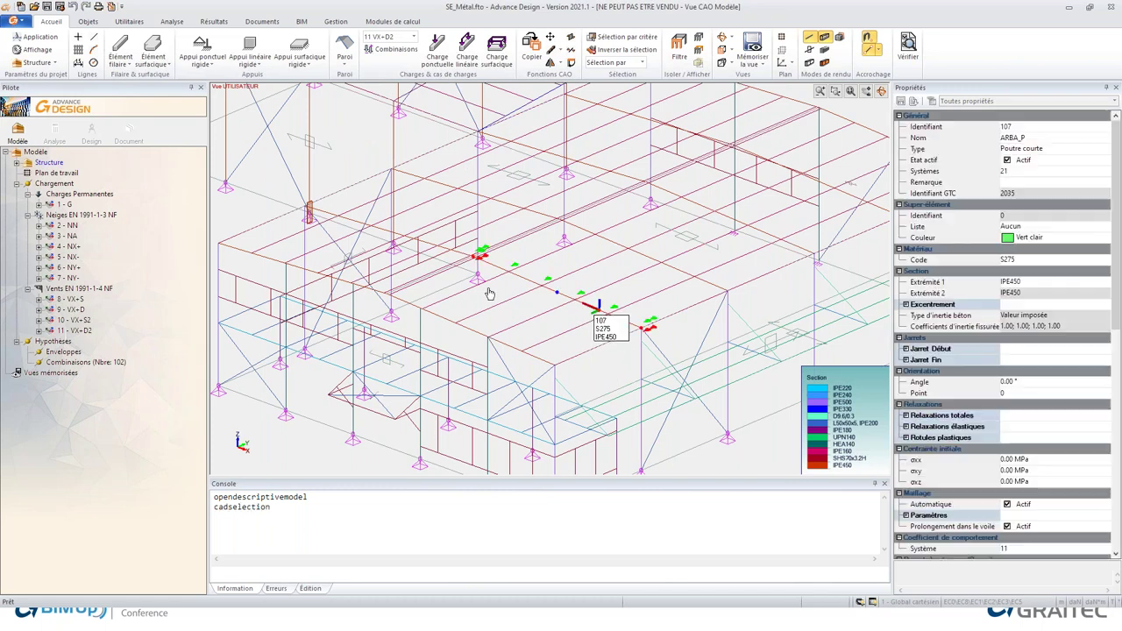
{"action": "left_click", "coordinate": [430, 248]}
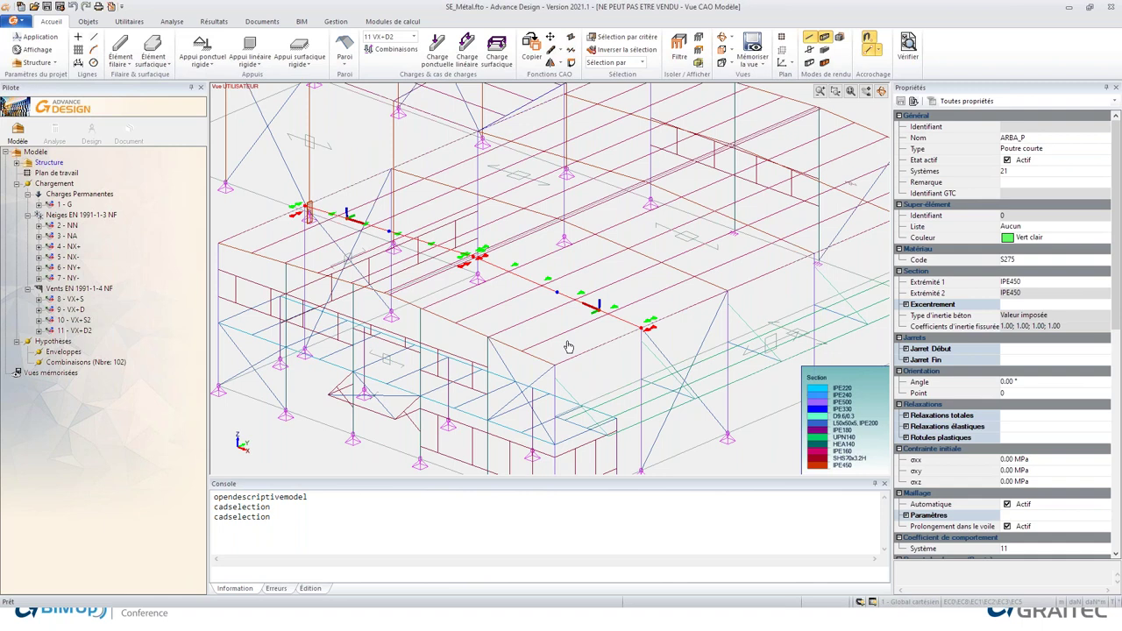
{"action": "right_click", "coordinate": [519, 252]}
{"action": "mouse_move", "coordinate": [583, 485]}
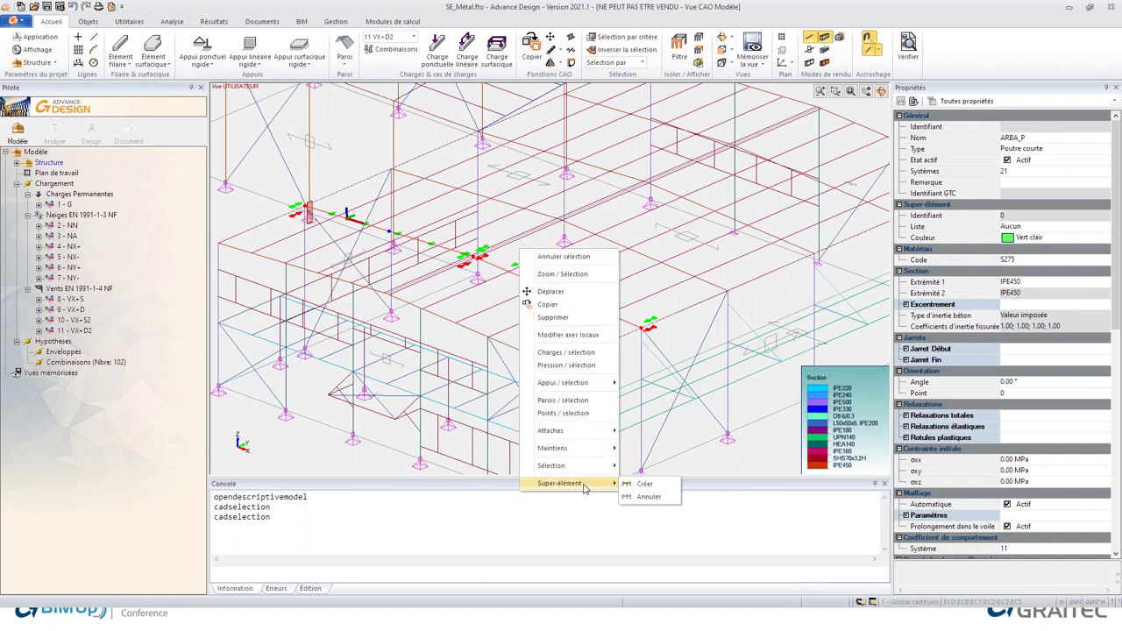
{"action": "left_click", "coordinate": [649, 485]}
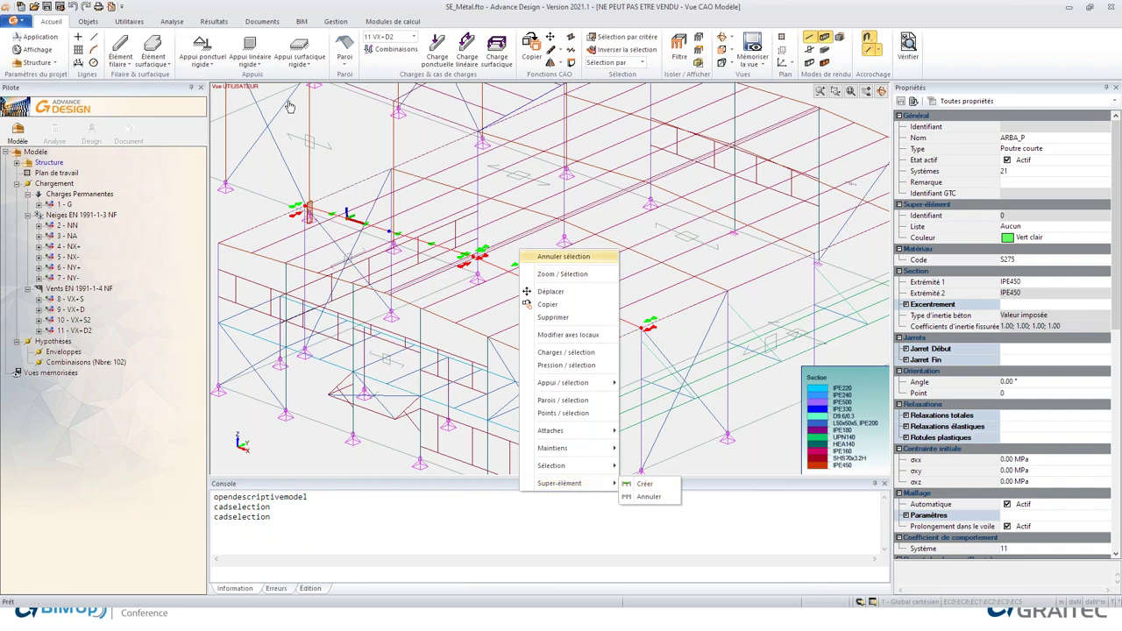
- Try to create a super-element from the two selected ARBA_P rafters and read the full console message
{"action": "left_click", "coordinate": [88, 21]}
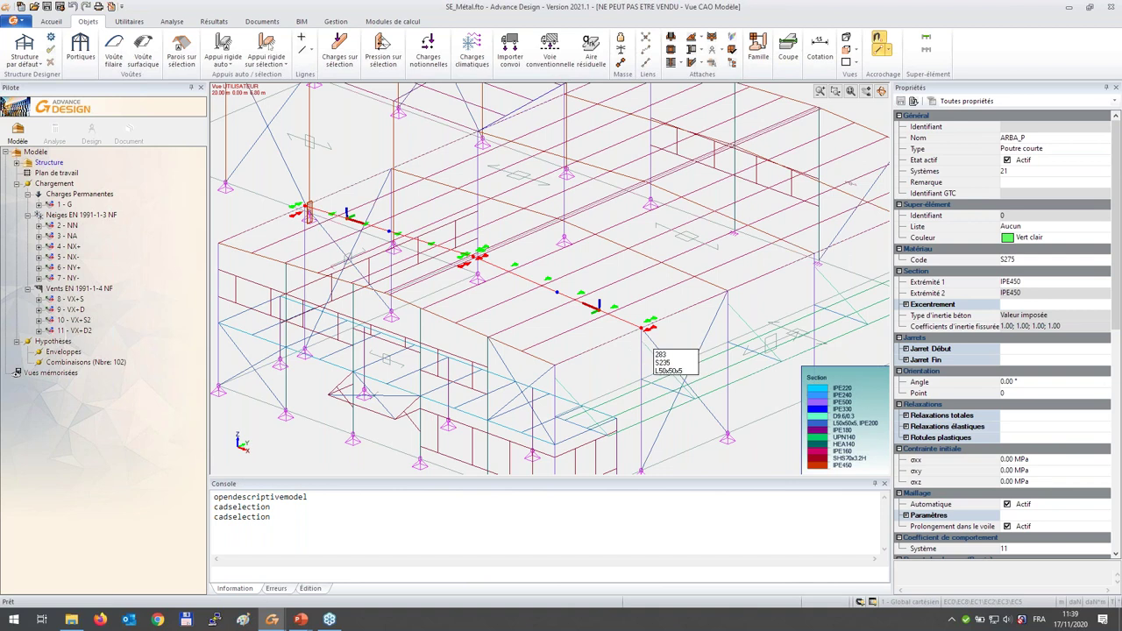
{"action": "left_click", "coordinate": [926, 44]}
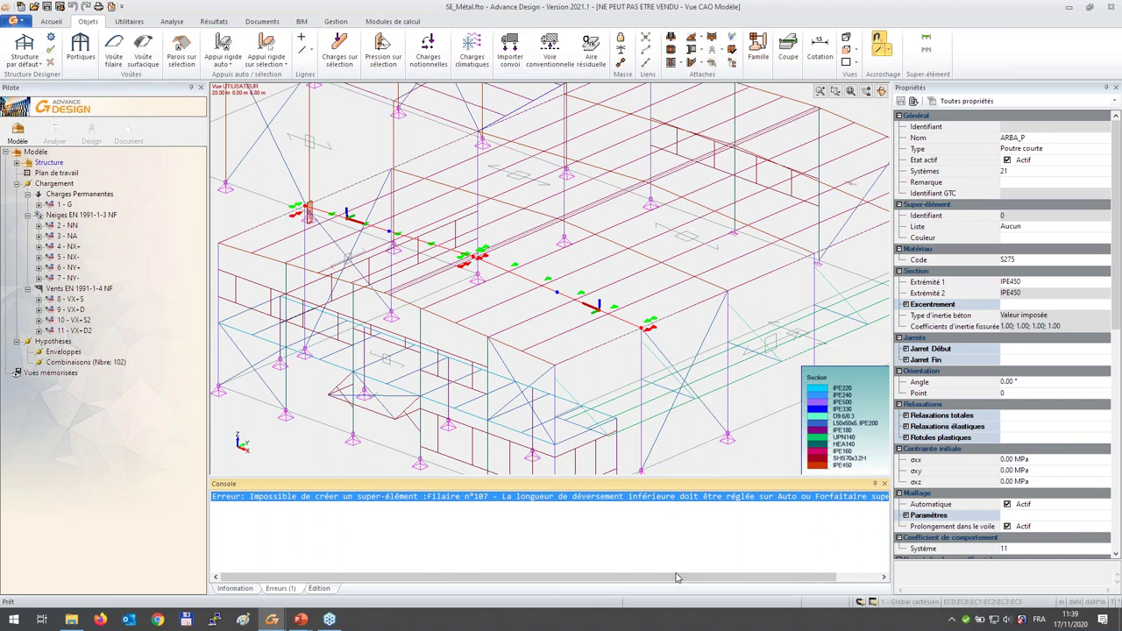
{"action": "left_click_drag", "start_coordinate": [692, 580], "coordinate": [733, 580]}
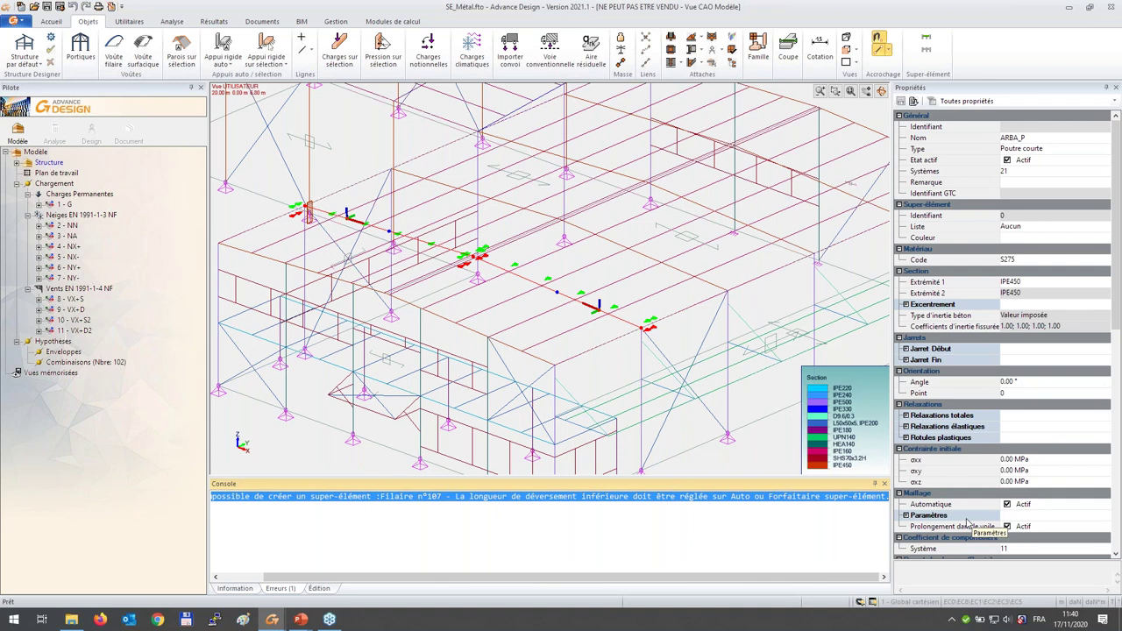
{"action": "scroll", "coordinate": [689, 311], "scroll_direction": "up", "scroll_amount": 3}
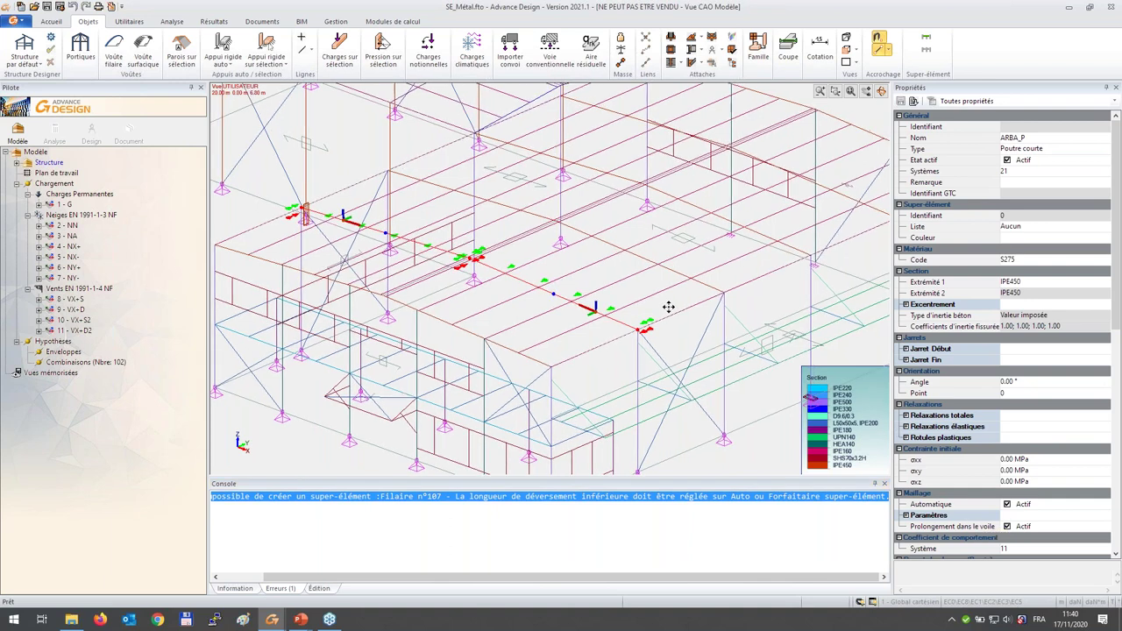
- Select the POT_P corner column super-element and examine its super-element deflection settings under Expert Métal
{"action": "left_click", "coordinate": [609, 404]}
{"action": "left_click", "coordinate": [604, 444]}
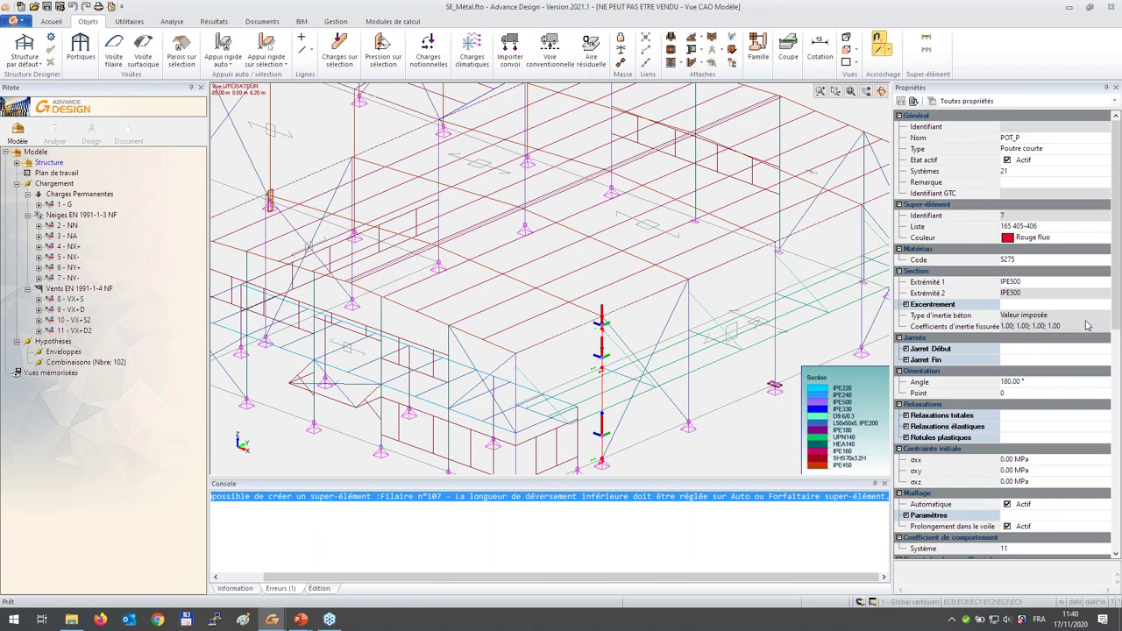
{"action": "left_click_drag", "start_coordinate": [1115, 310], "coordinate": [1097, 537]}
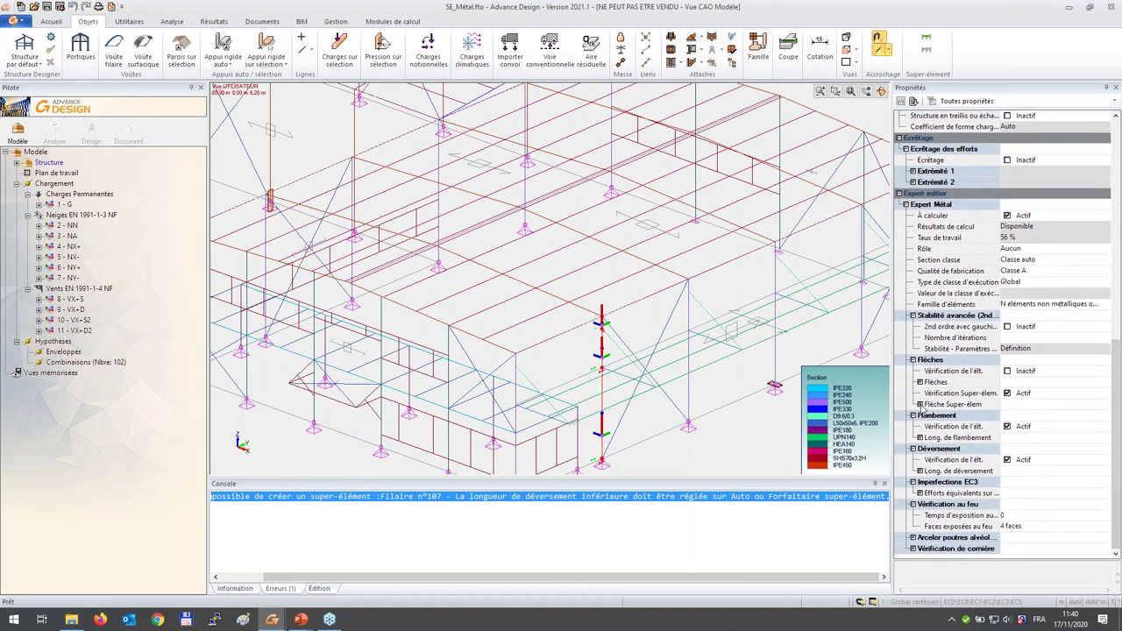
{"action": "left_click", "coordinate": [921, 406]}
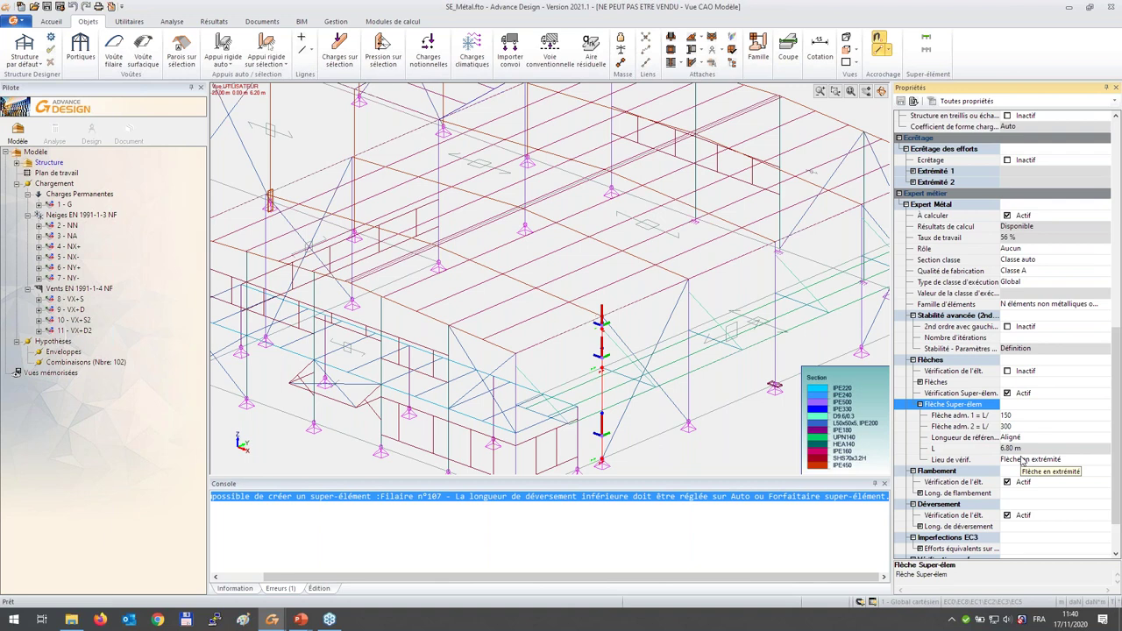
- Examine the Lfz calculation options in the column's buckling length settings, and cancel without changing anything
{"action": "left_click", "coordinate": [920, 493]}
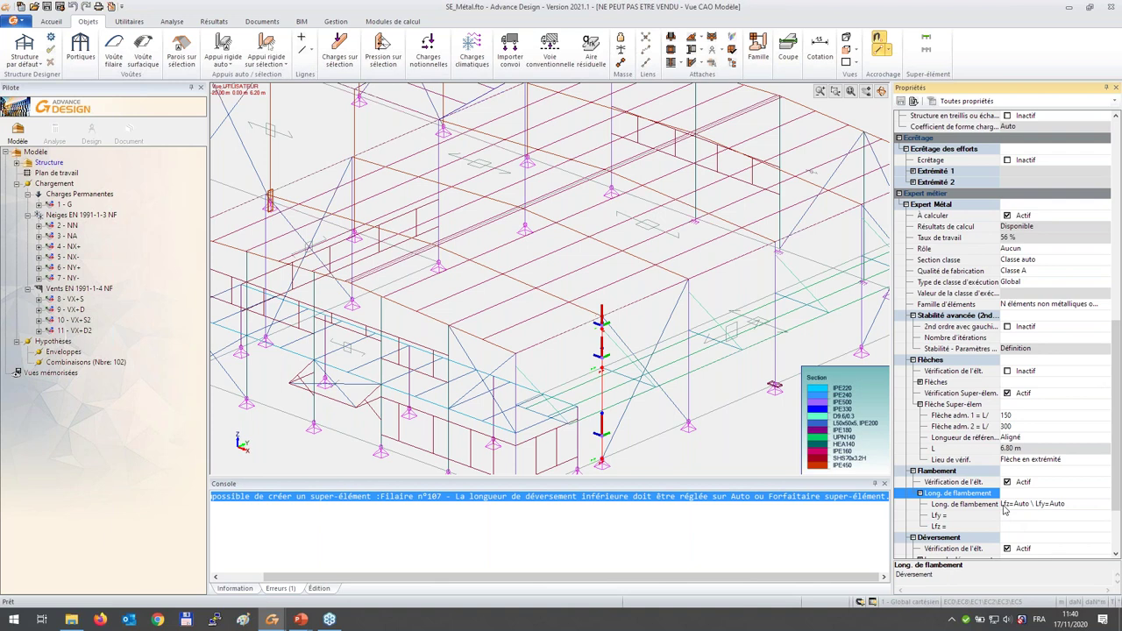
{"action": "left_click", "coordinate": [1006, 504]}
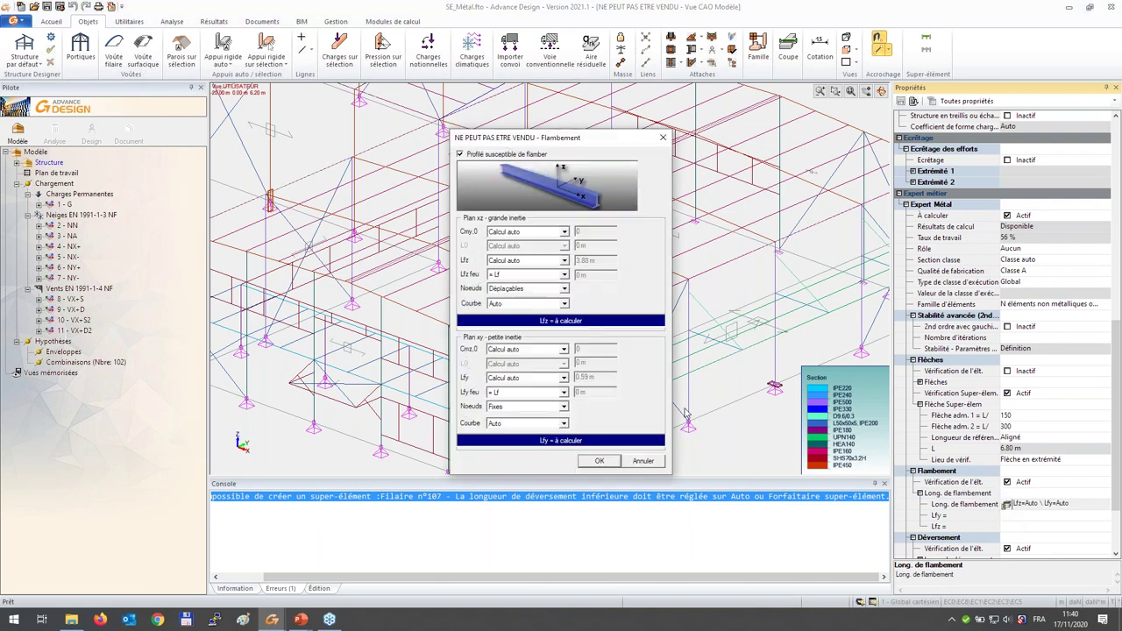
{"action": "left_click", "coordinate": [527, 262]}
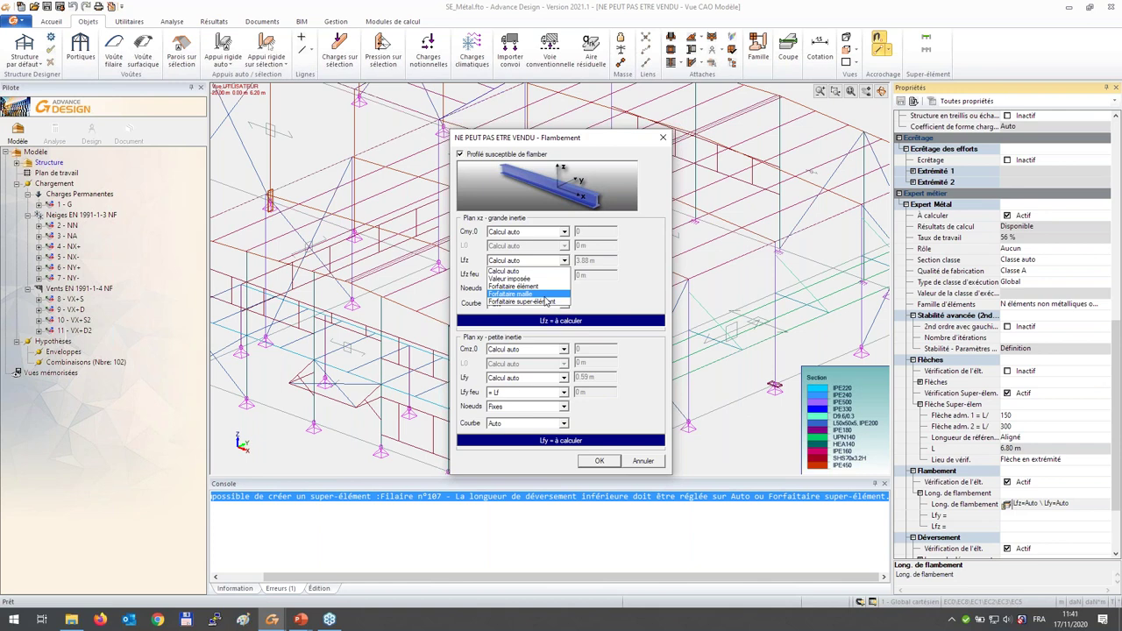
{"action": "left_click", "coordinate": [652, 466]}
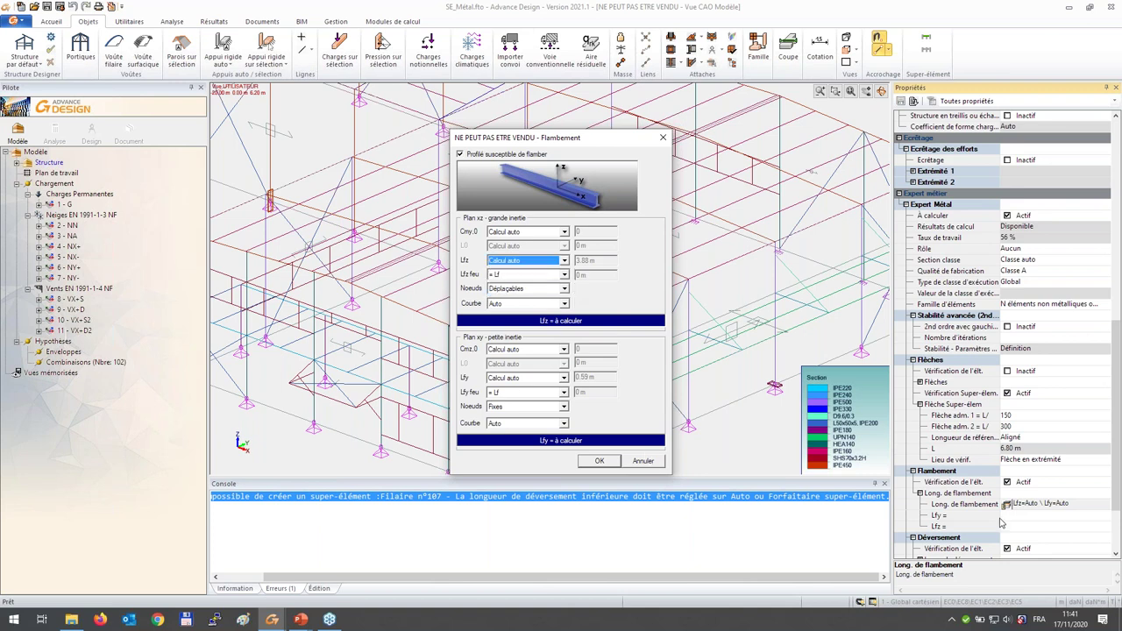
{"action": "left_click", "coordinate": [654, 463]}
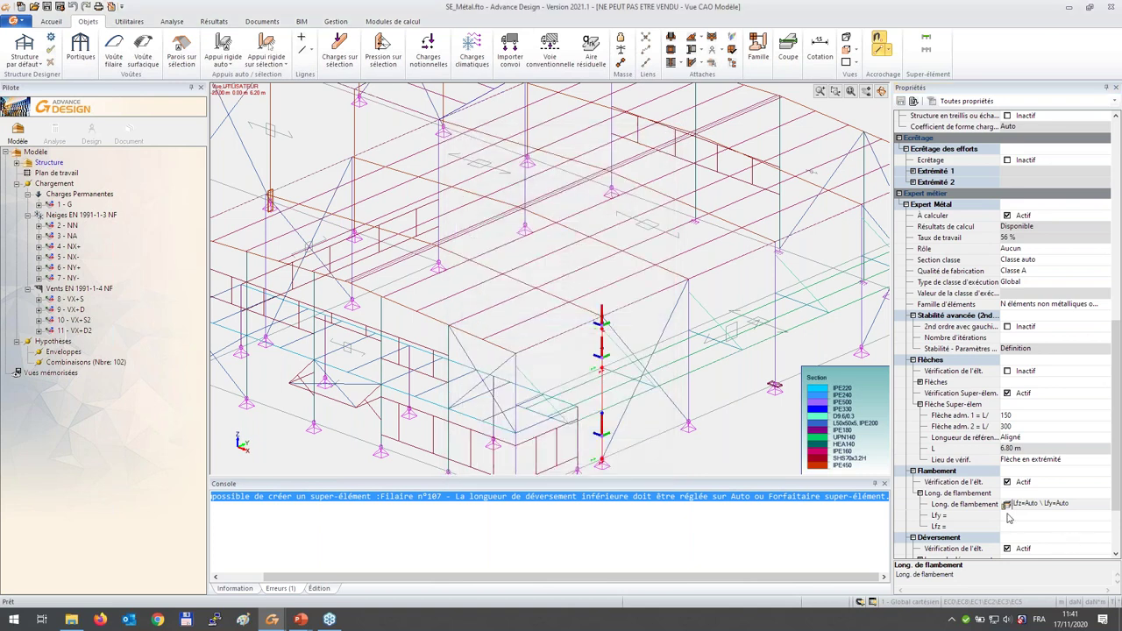
- Examine the upper and lower flange lateral-torsional buckling length settings of the column super-element, and cancel
{"action": "scroll", "coordinate": [965, 553], "scroll_direction": "down", "scroll_amount": 3}
{"action": "left_click", "coordinate": [920, 495]}
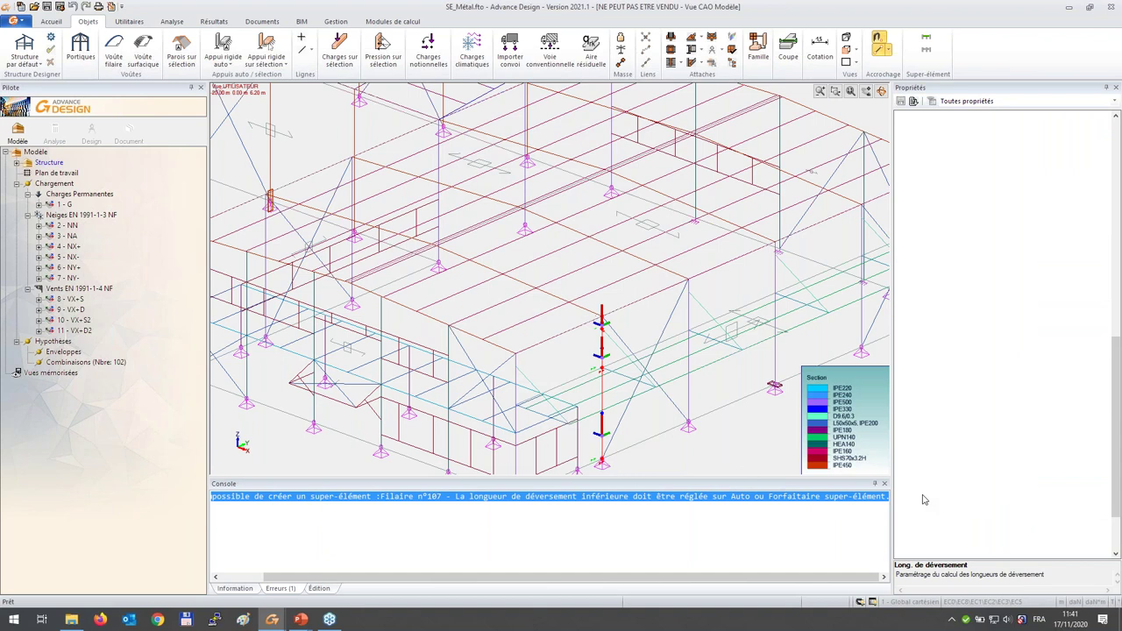
{"action": "left_click", "coordinate": [1017, 507]}
{"action": "left_click", "coordinate": [1007, 505]}
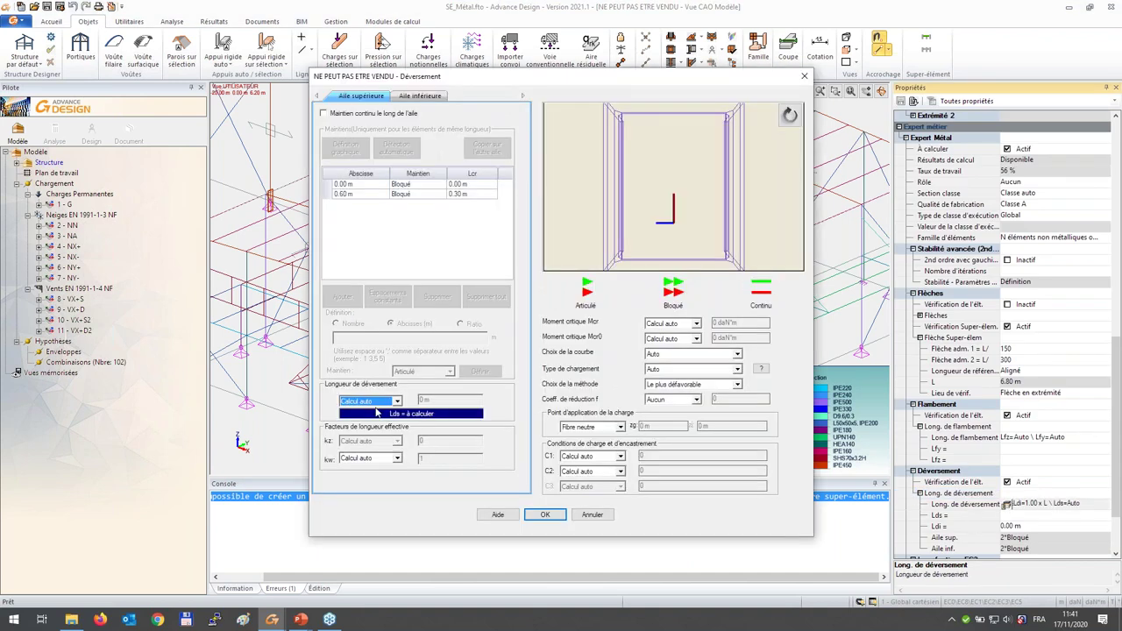
{"action": "left_click", "coordinate": [420, 96]}
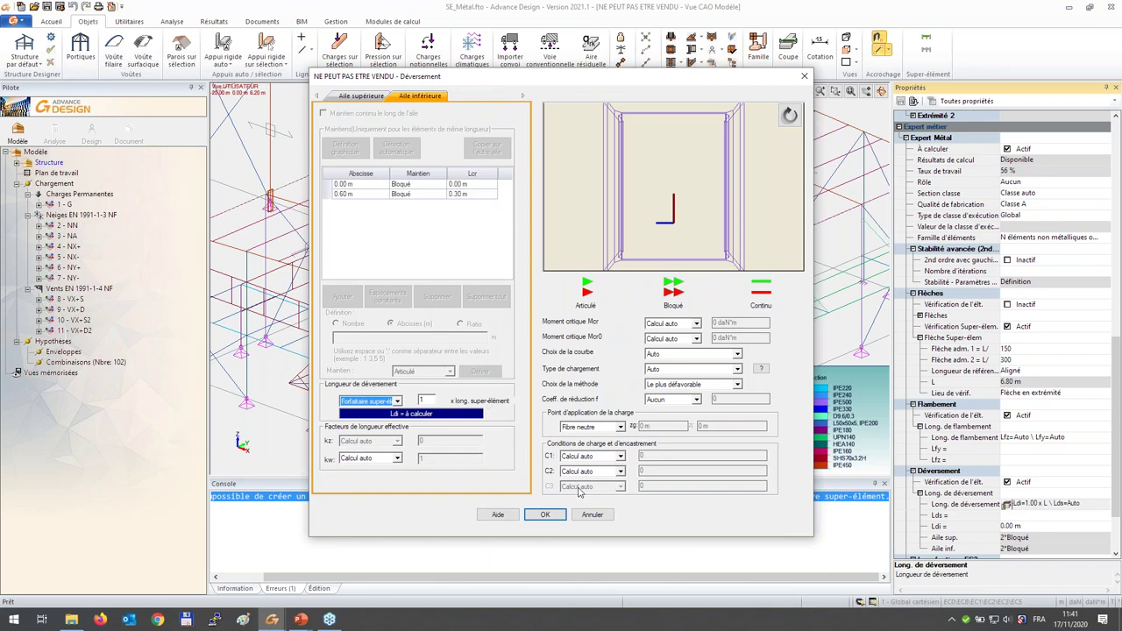
{"action": "left_click", "coordinate": [603, 516]}
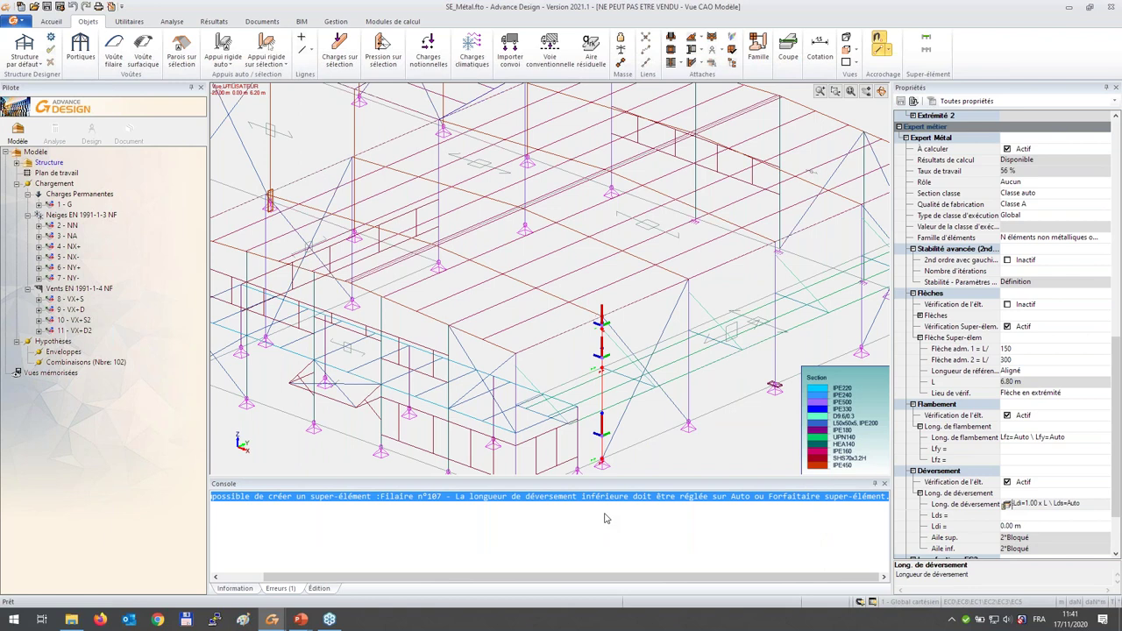
- Inspect the properties of the column's lower and middle segments individually, and check the super-element selection option
{"action": "key", "text": "Escape"}
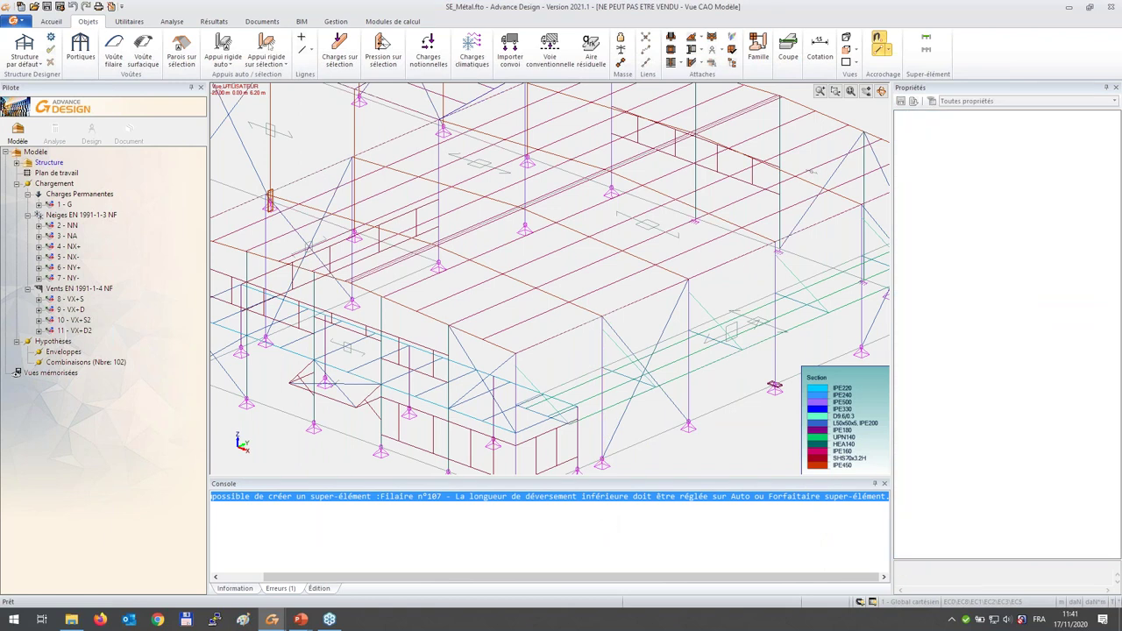
{"action": "left_click", "coordinate": [604, 432]}
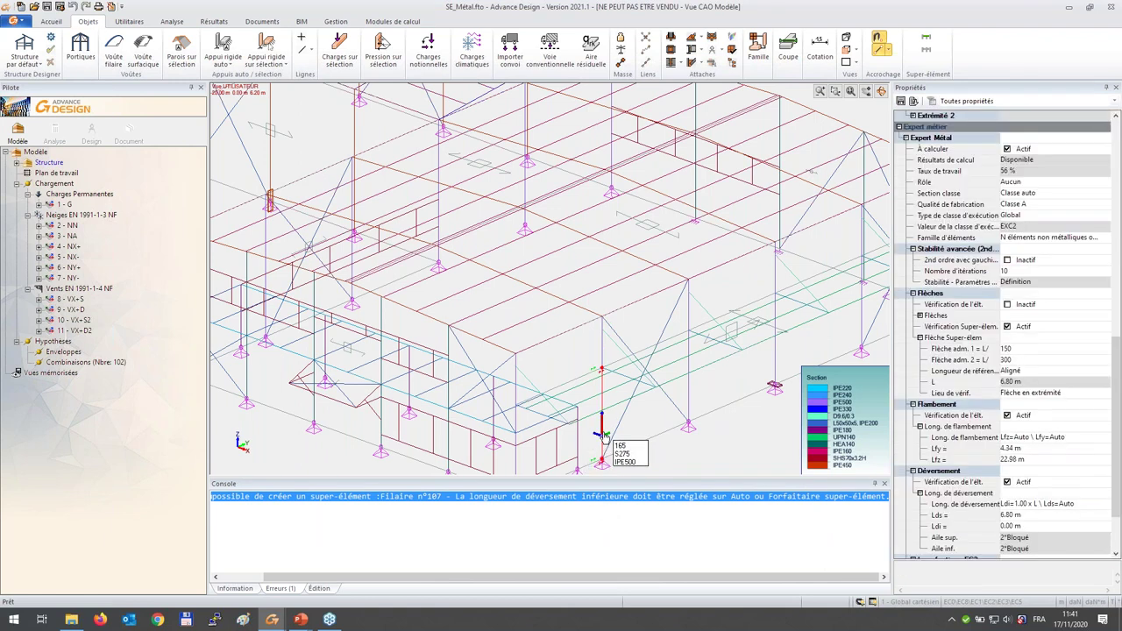
{"action": "key", "text": "Escape"}
{"action": "left_click", "coordinate": [603, 362]}
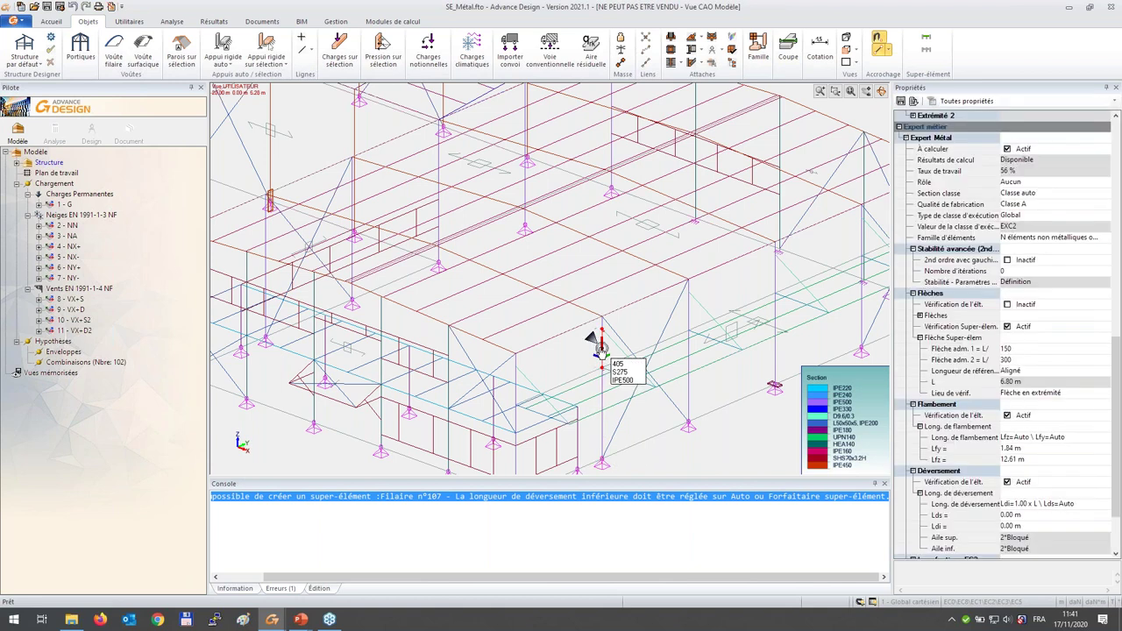
{"action": "key", "text": "Escape"}
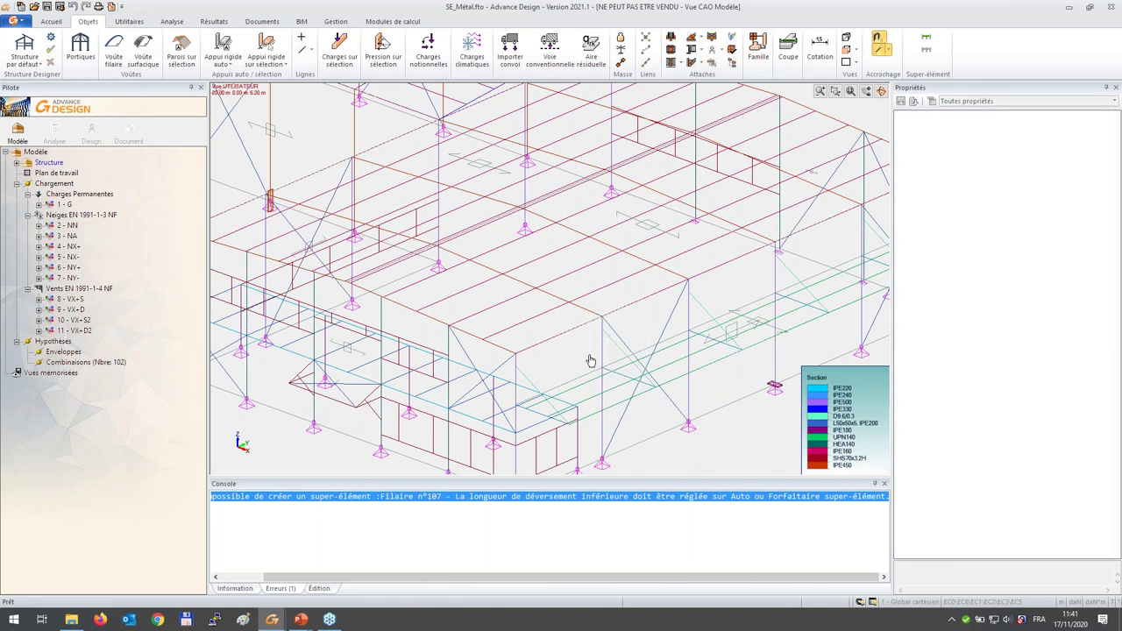
{"action": "right_click", "coordinate": [562, 320]}
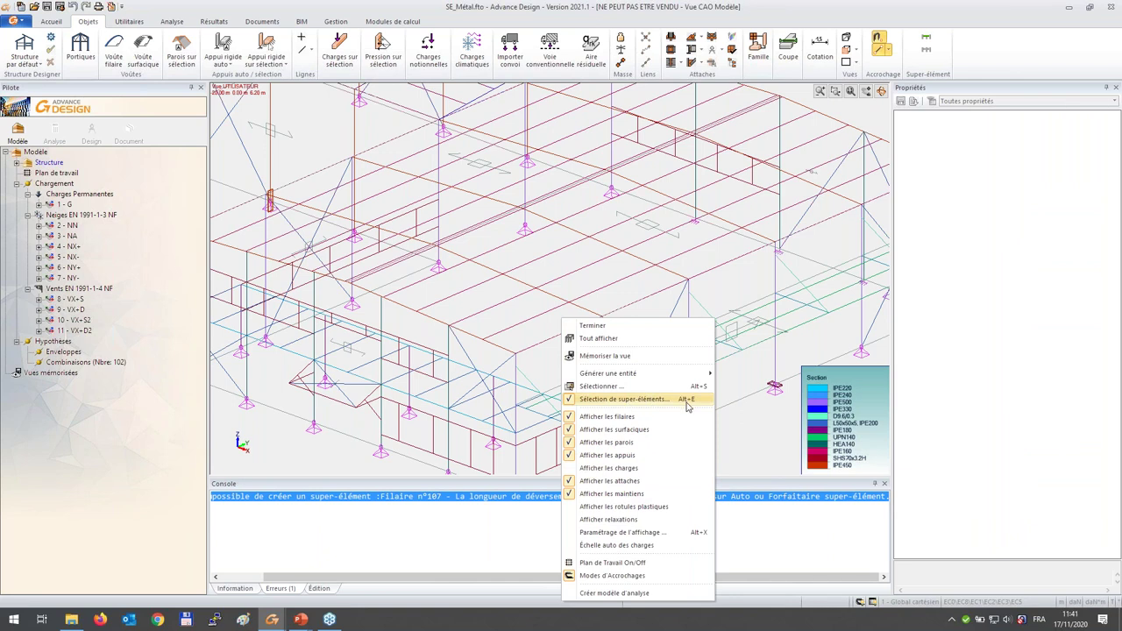
{"action": "left_click", "coordinate": [742, 443]}
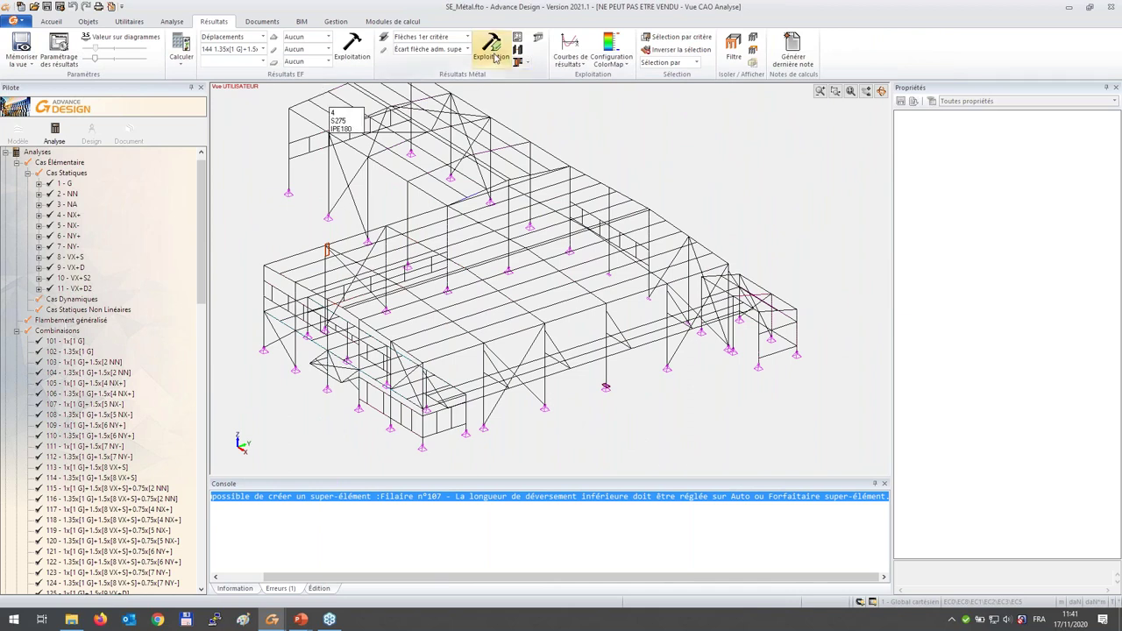
- Display the steel deflection results as Ecart Flèche Adm., and as Écart flèche adm. super-élem
{"action": "left_click", "coordinate": [467, 49]}
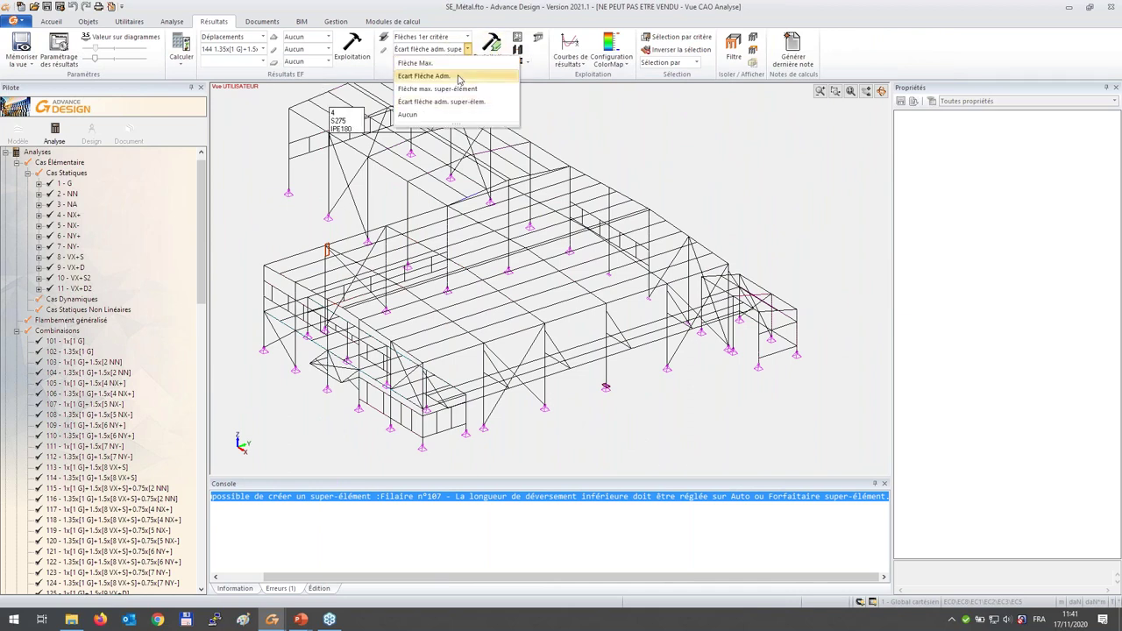
{"action": "left_click", "coordinate": [461, 77]}
{"action": "left_click", "coordinate": [491, 45]}
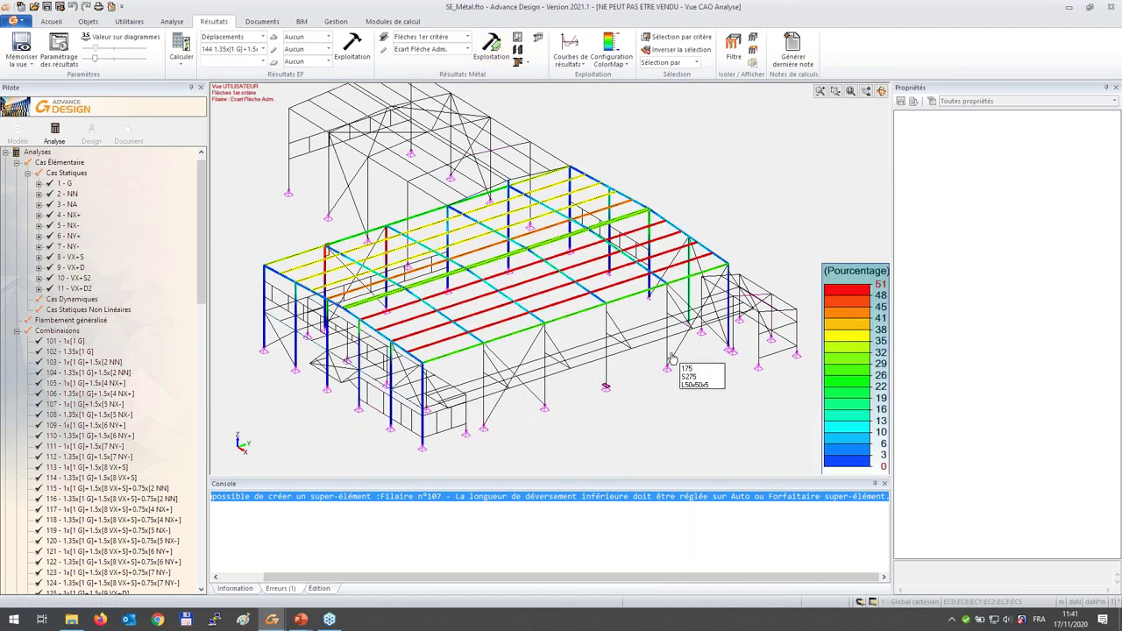
{"action": "left_click", "coordinate": [424, 50]}
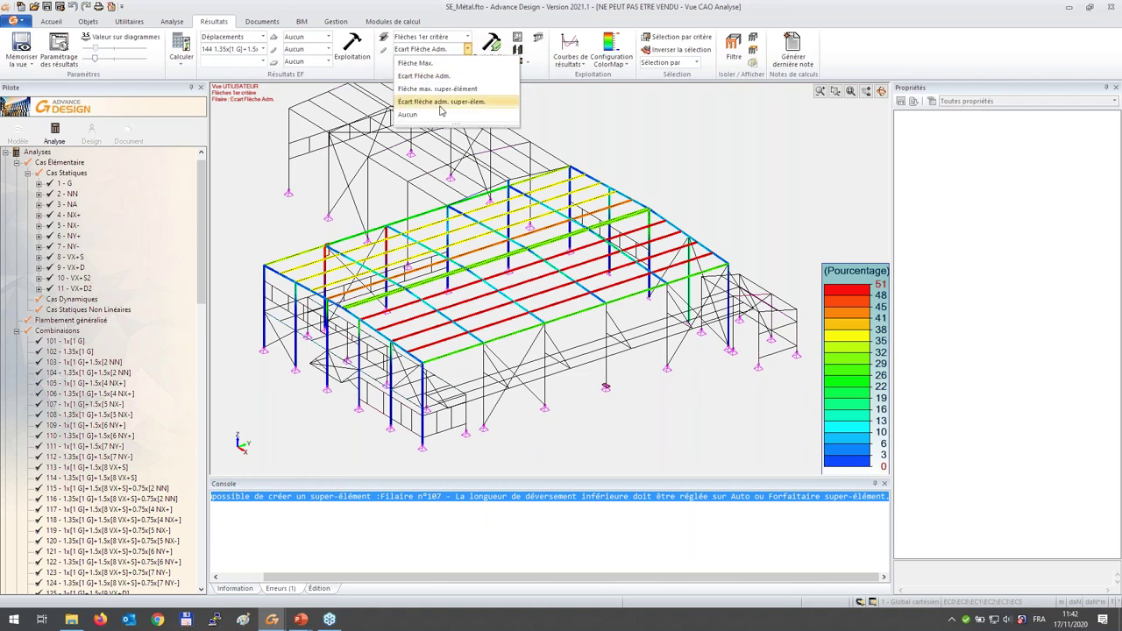
{"action": "left_click", "coordinate": [444, 101]}
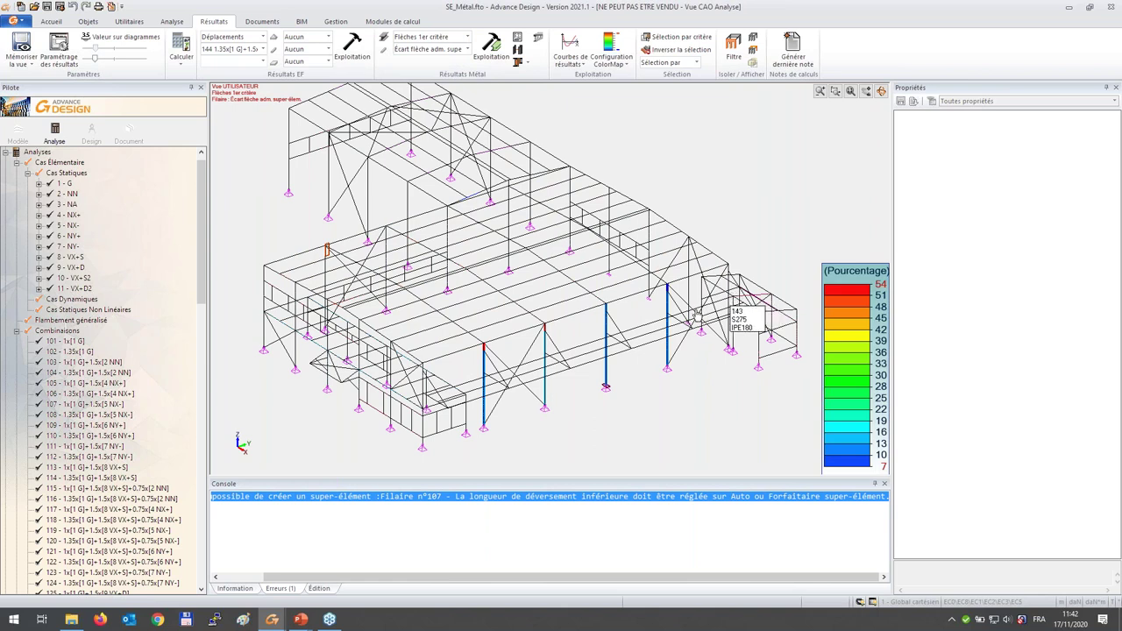
- Open the profile sheet of the POT_P corner column super-element and view its deflection checks
{"action": "left_click", "coordinate": [486, 412]}
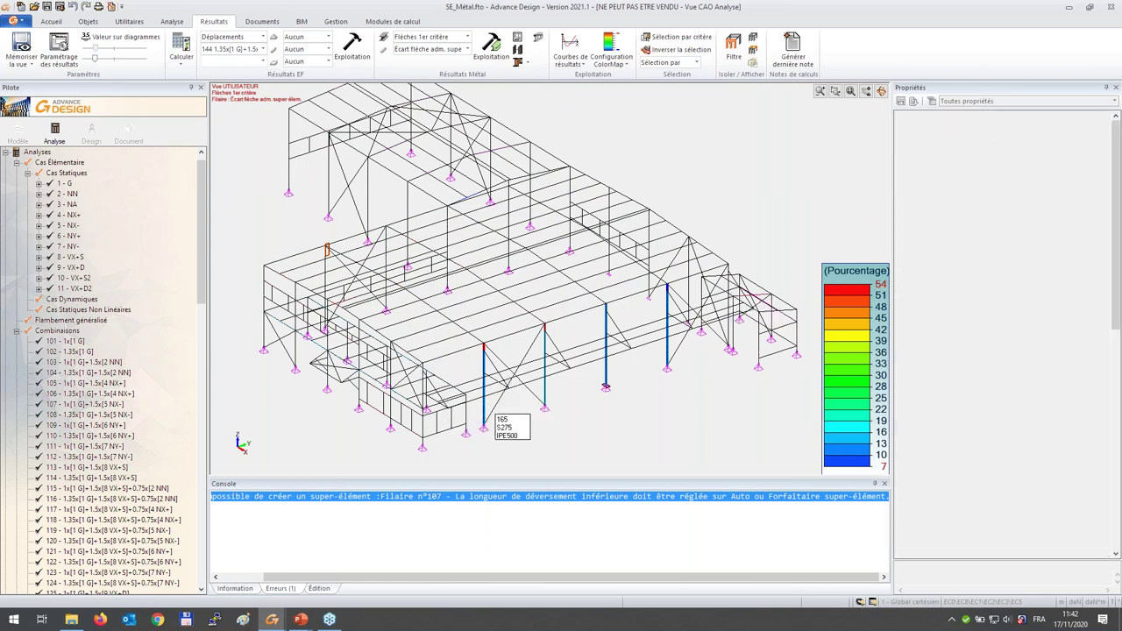
{"action": "left_click", "coordinate": [518, 37]}
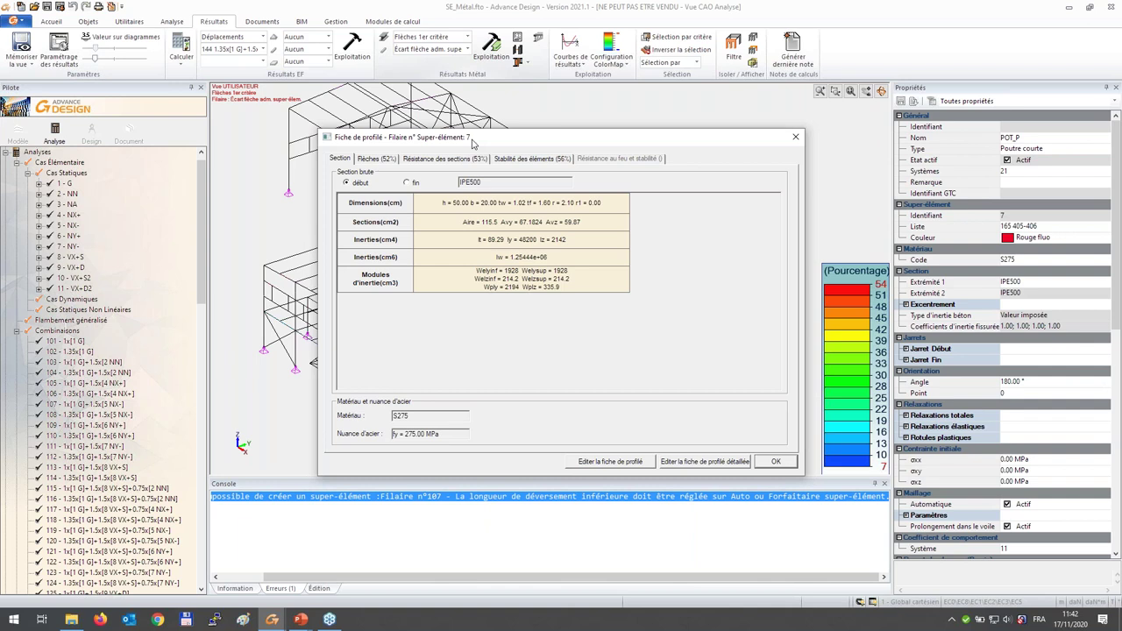
{"action": "left_click", "coordinate": [388, 160]}
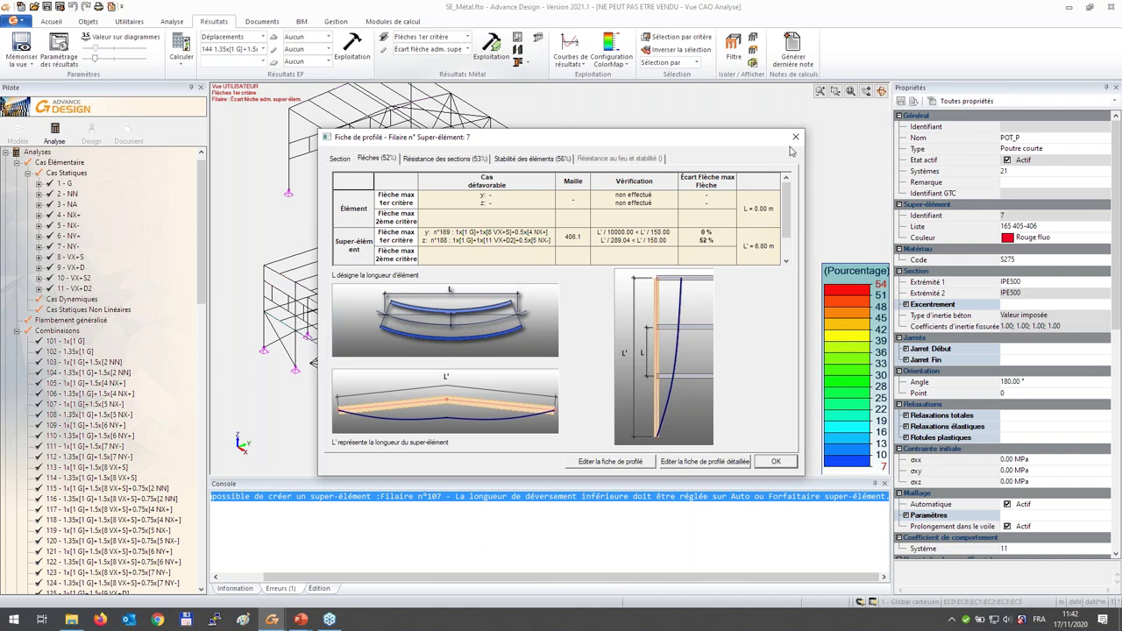
- Generate the column super-element's detailed profile report, review the section resistance and stability checks, and close the report
{"action": "left_click", "coordinate": [681, 463]}
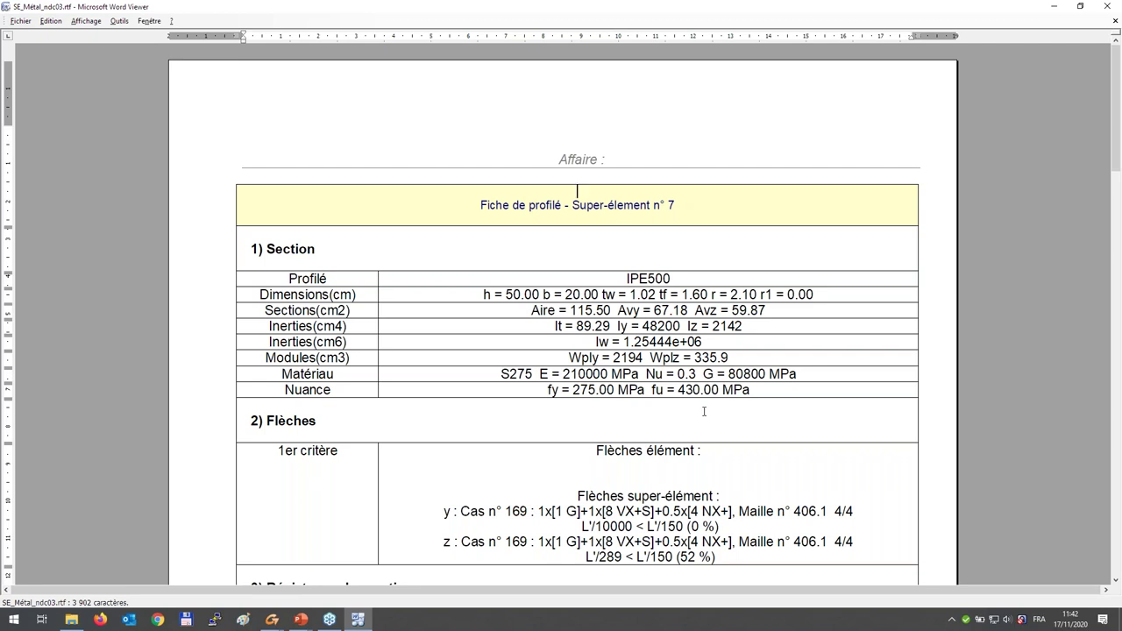
{"action": "scroll", "coordinate": [701, 424], "scroll_direction": "down", "scroll_amount": 10}
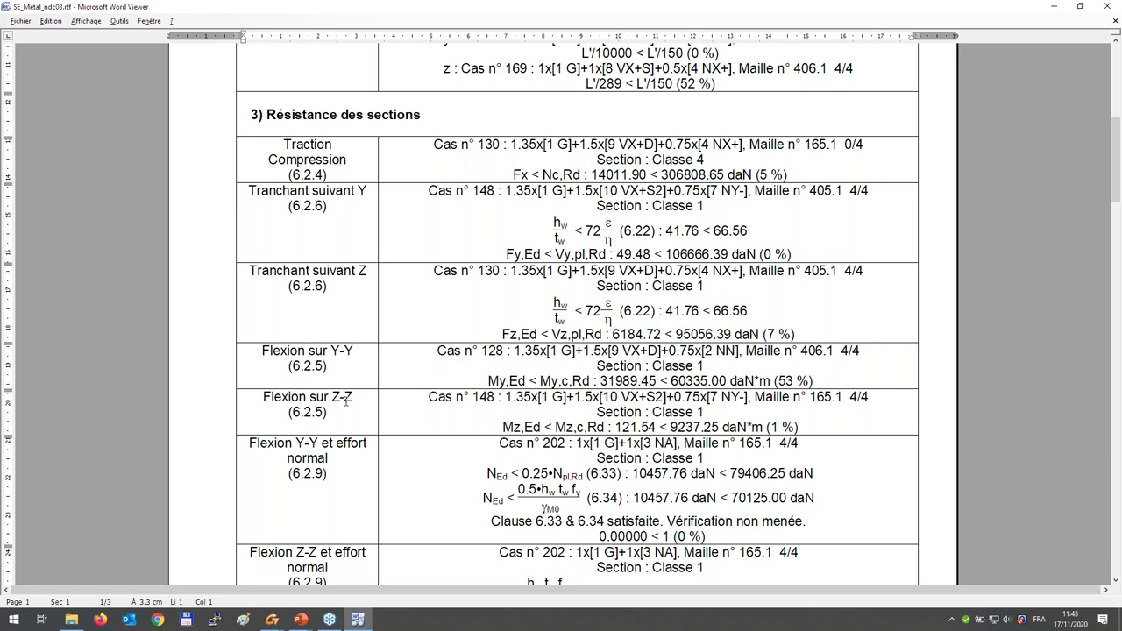
{"action": "scroll", "coordinate": [346, 401], "scroll_direction": "down", "scroll_amount": 15}
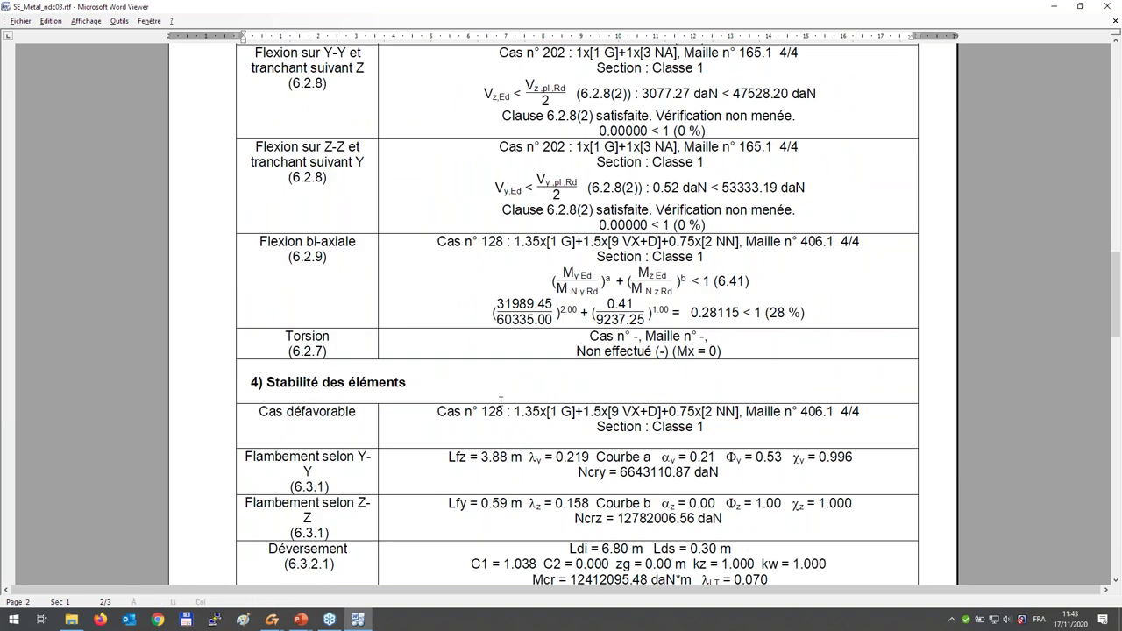
{"action": "scroll", "coordinate": [502, 399], "scroll_direction": "down", "scroll_amount": 6}
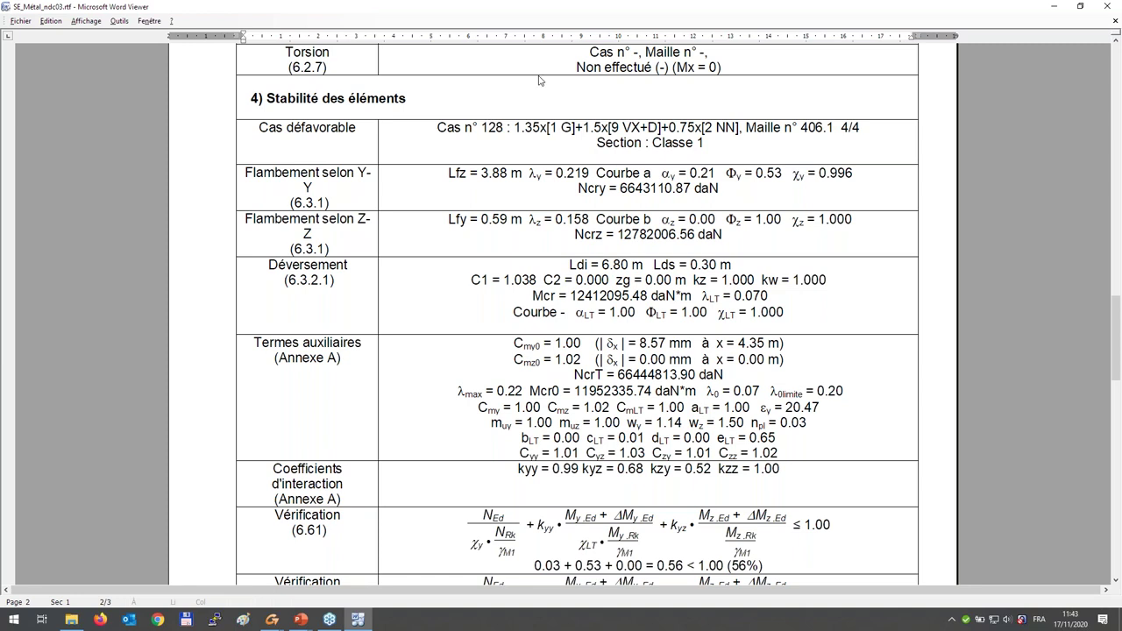
{"action": "scroll", "coordinate": [714, 395], "scroll_direction": "down", "scroll_amount": 1}
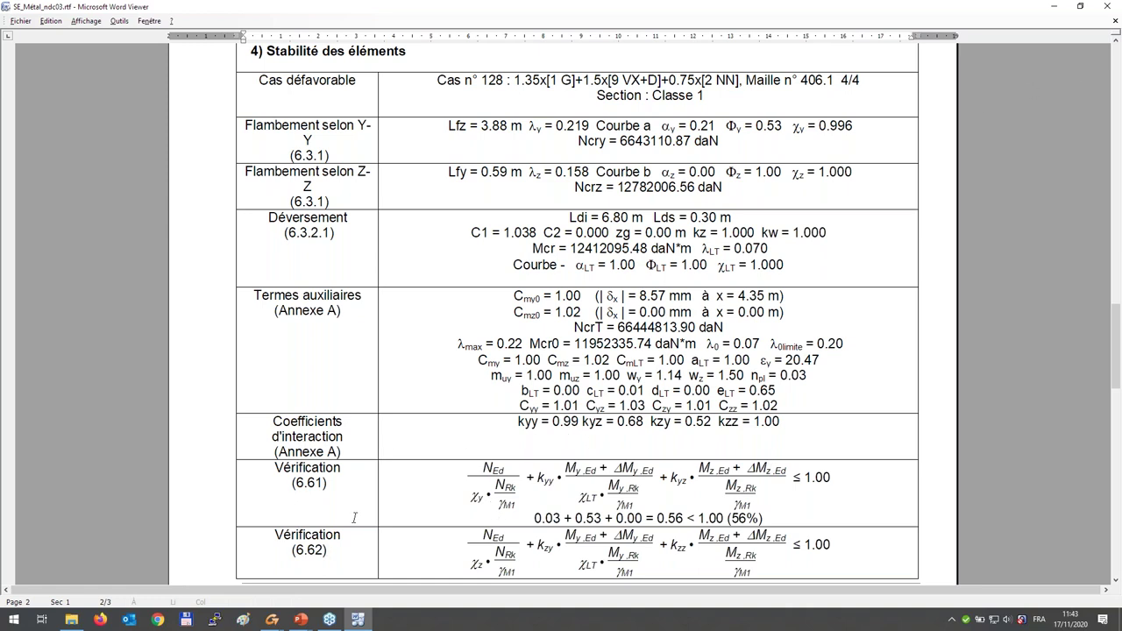
{"action": "left_click", "coordinate": [1110, 7]}
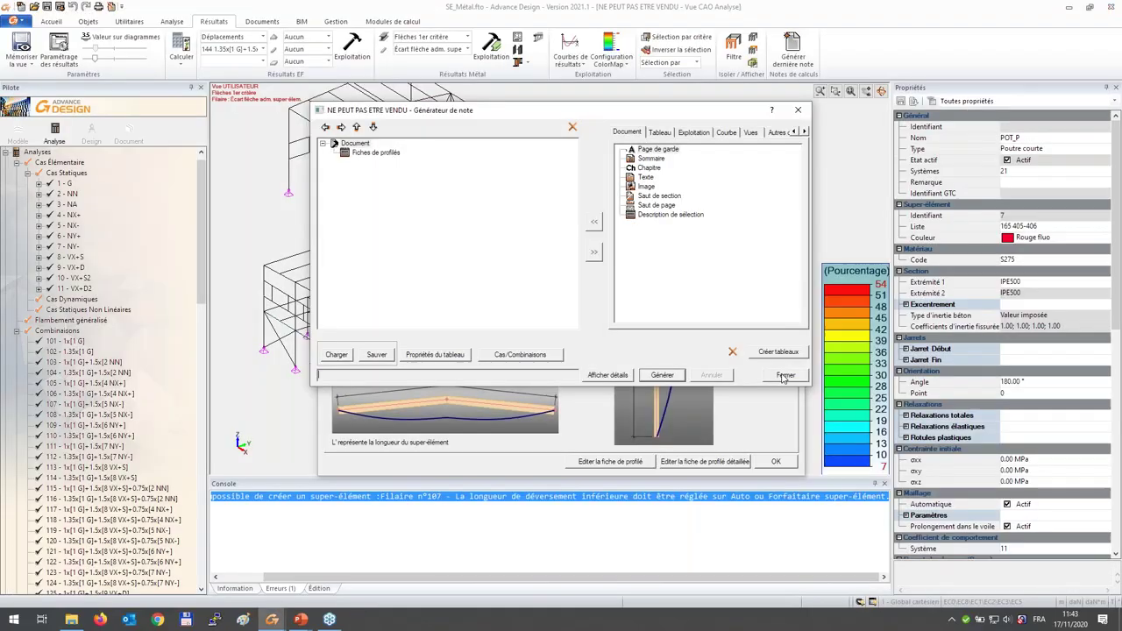
- Close the report generator, view the column super-element's section resistance checks and close its profile sheet
{"action": "left_click", "coordinate": [726, 388]}
{"action": "left_click", "coordinate": [439, 159]}
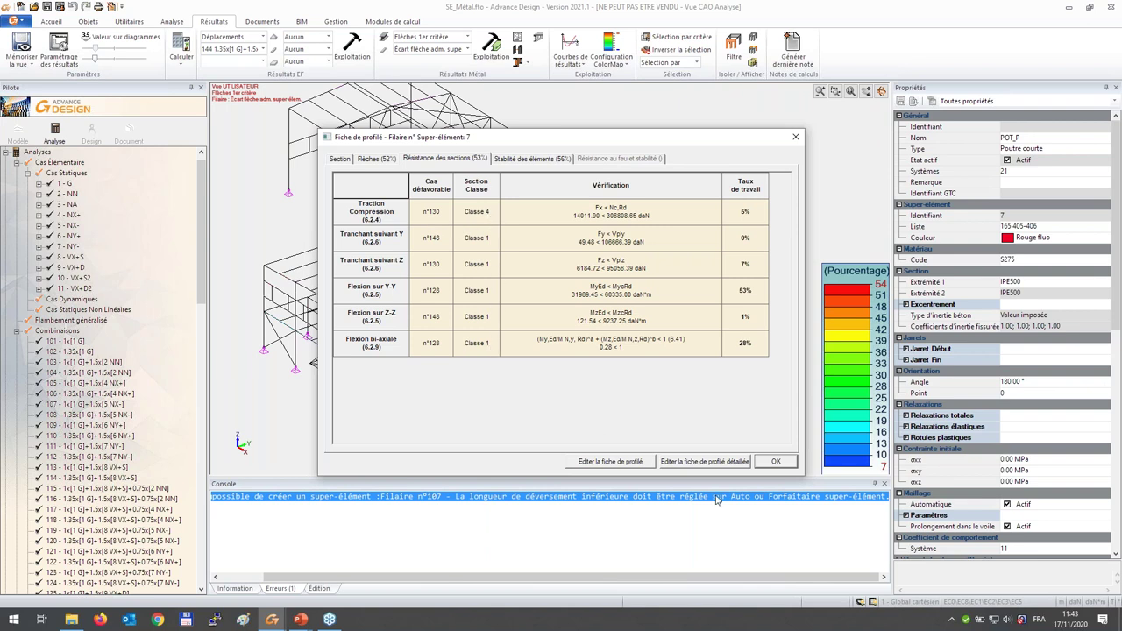
{"action": "left_click", "coordinate": [774, 462]}
- Open the profile sheet of the IPE160 member near the corner column's top, review its stability and deflection checks, and close the sheet
{"action": "left_click", "coordinate": [493, 332]}
{"action": "left_click", "coordinate": [517, 37]}
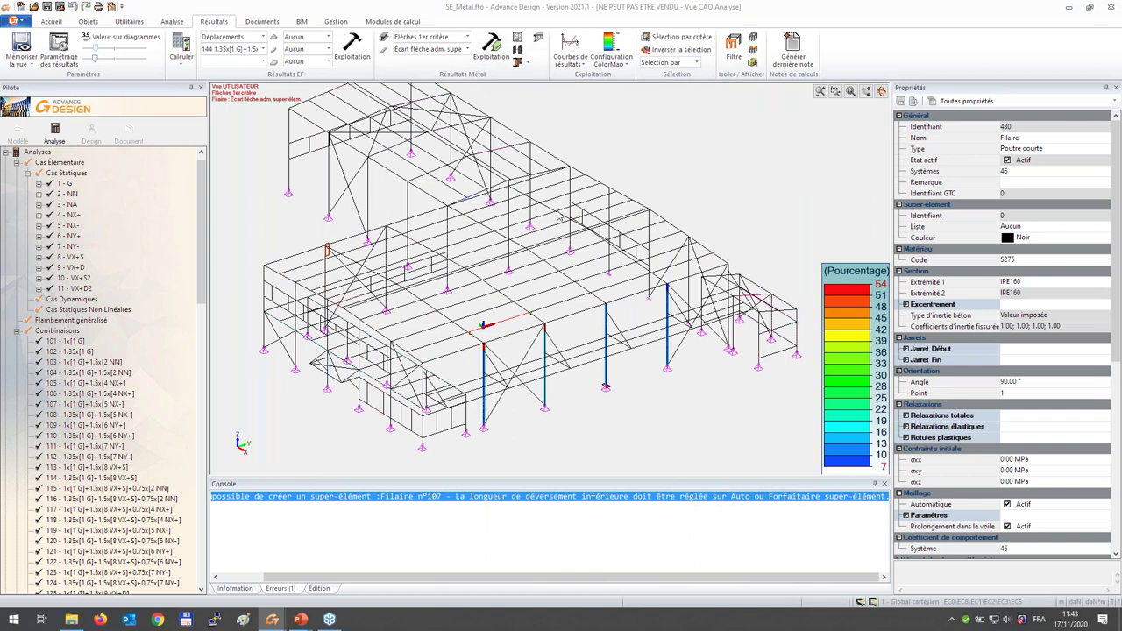
{"action": "left_click", "coordinate": [542, 162]}
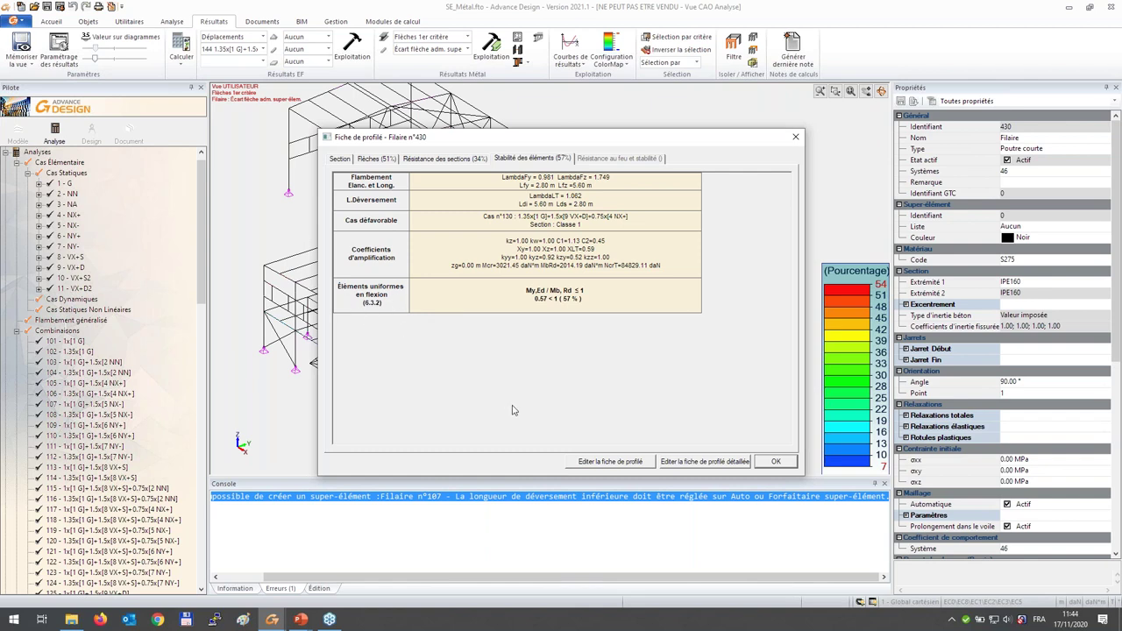
{"action": "left_click", "coordinate": [394, 160]}
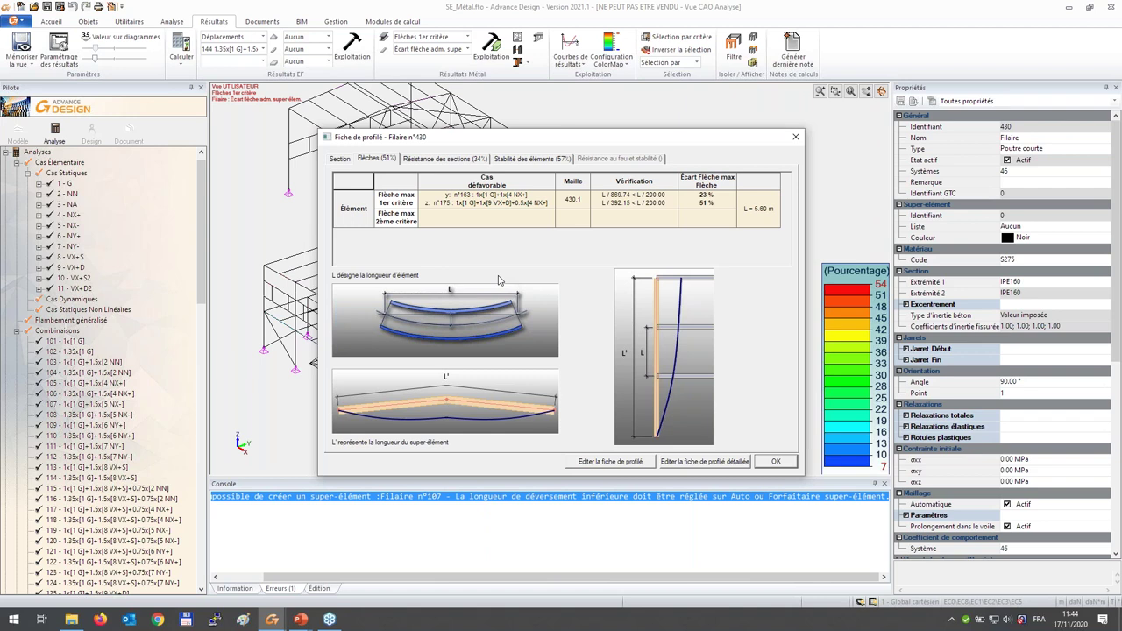
{"action": "left_click", "coordinate": [777, 461]}
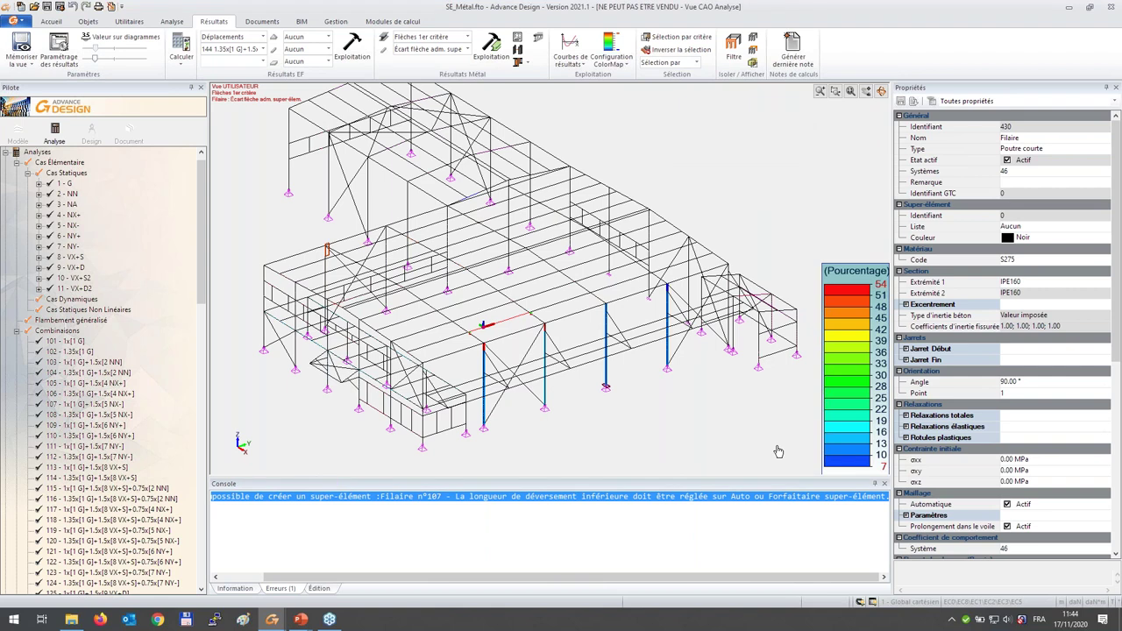
- Switch to the Webinar_Béton_statique.fto model in Advance Design
{"action": "key", "text": "alt+Tab"}
{"action": "key", "text": "alt+Tab"}
{"action": "key", "text": "alt+Tab"}
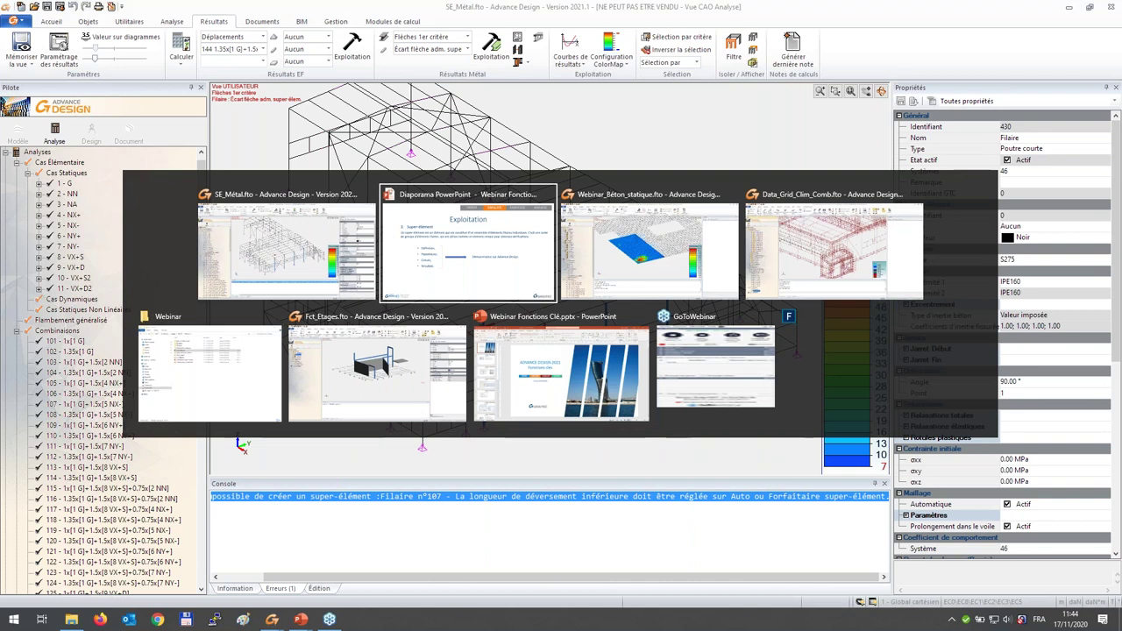
{"action": "key", "text": "alt+Tab"}
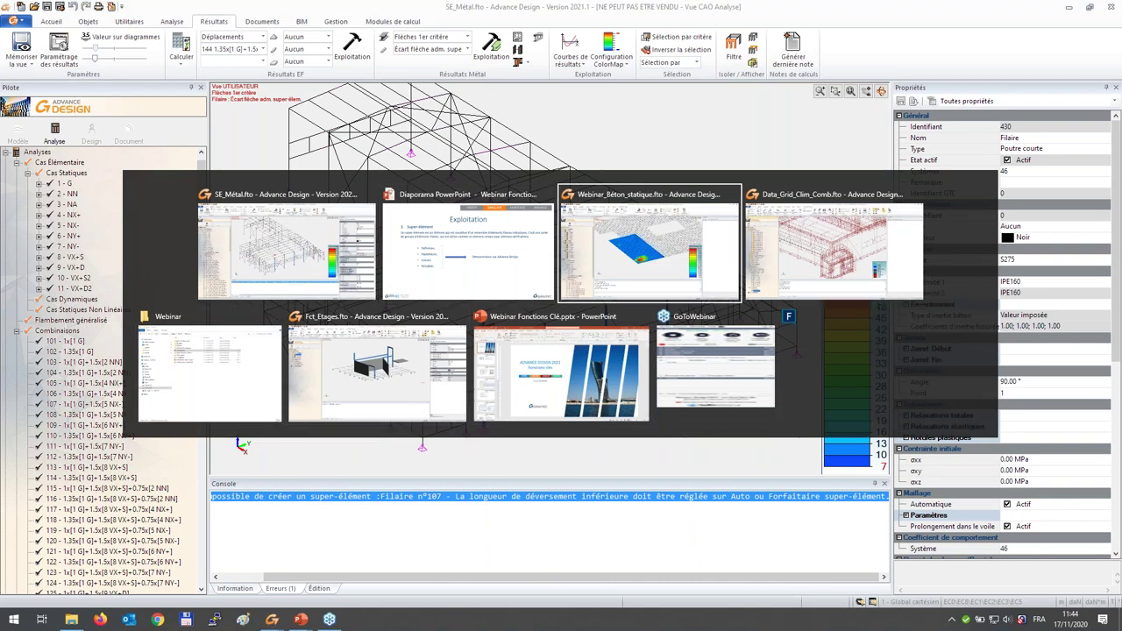
{"action": "left_click", "coordinate": [650, 203]}
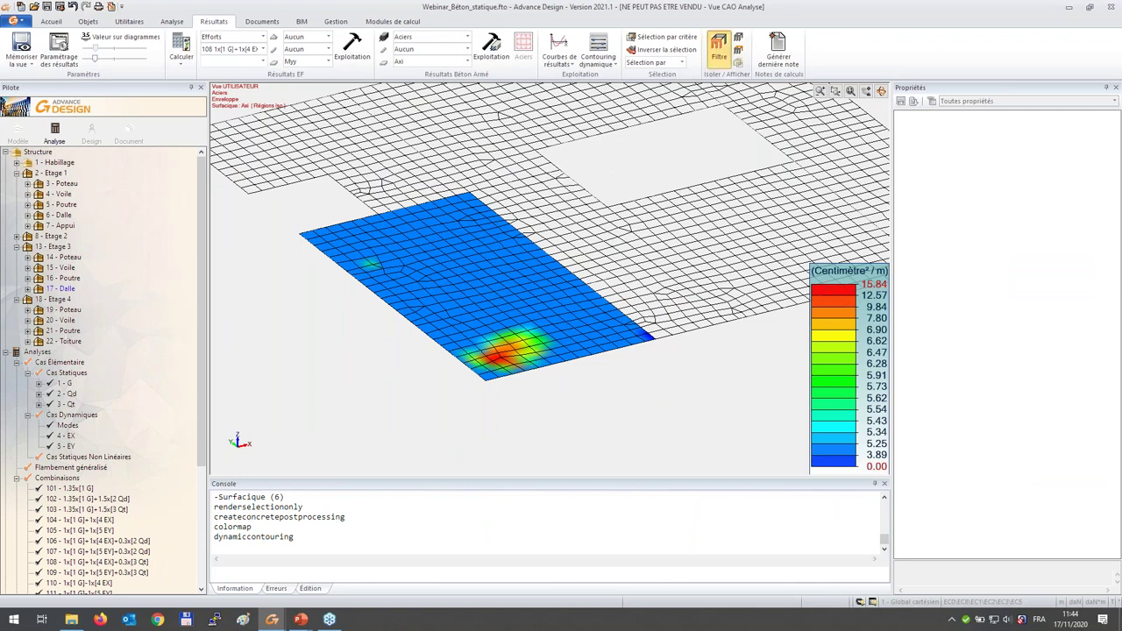
- Replace the current element filter with Etage 1 only, and hide that storey's Dalle system
{"action": "left_click", "coordinate": [719, 52]}
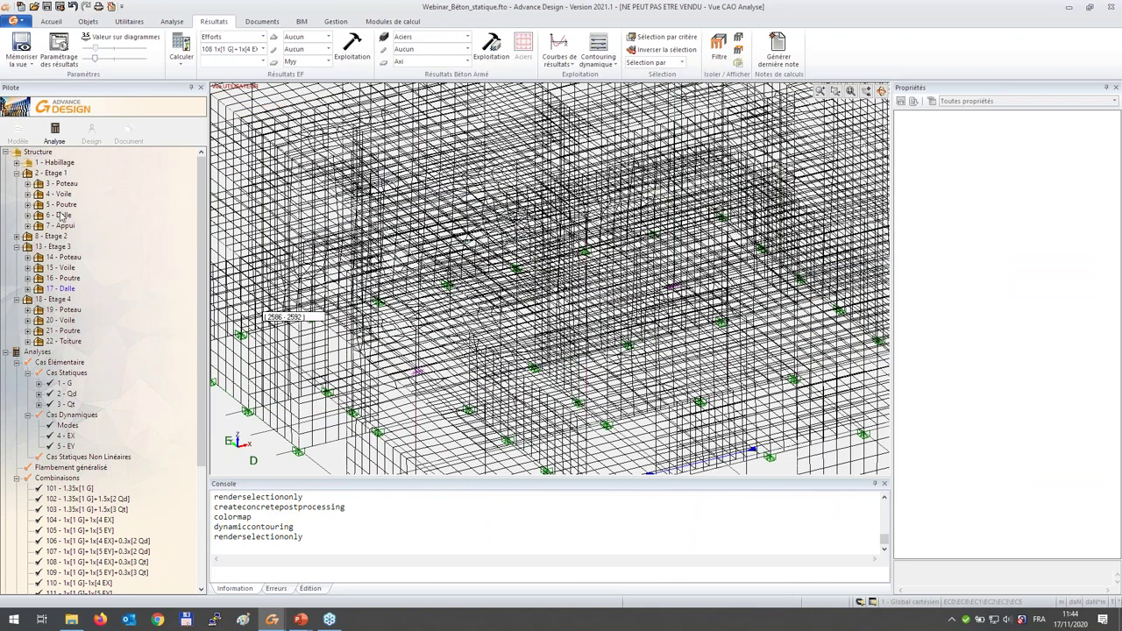
{"action": "left_click", "coordinate": [54, 172]}
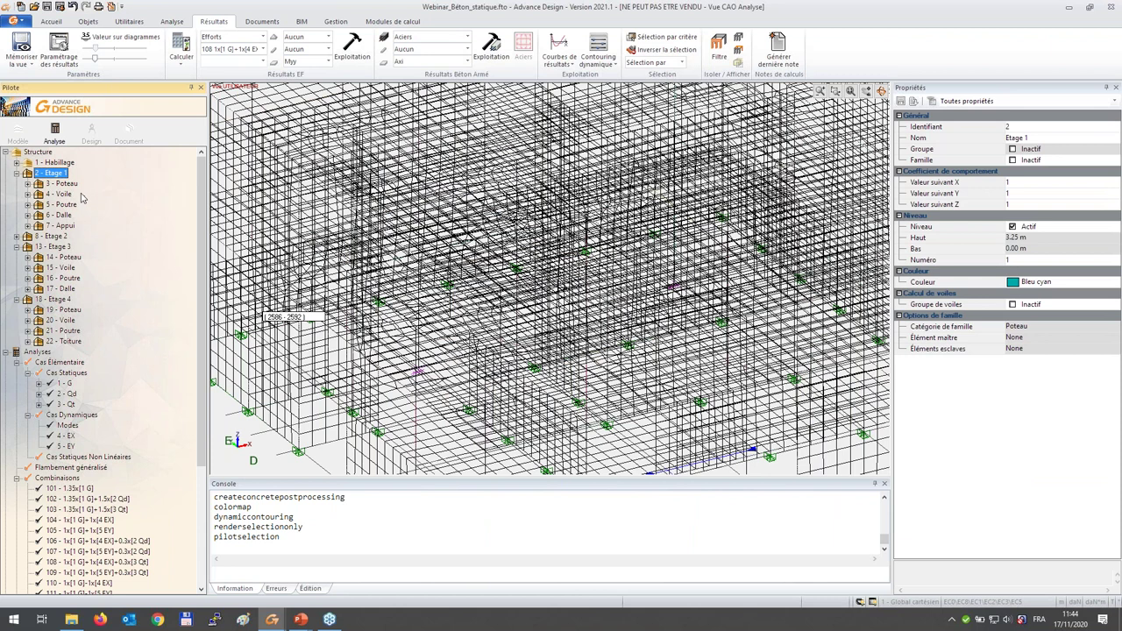
{"action": "left_click", "coordinate": [719, 53]}
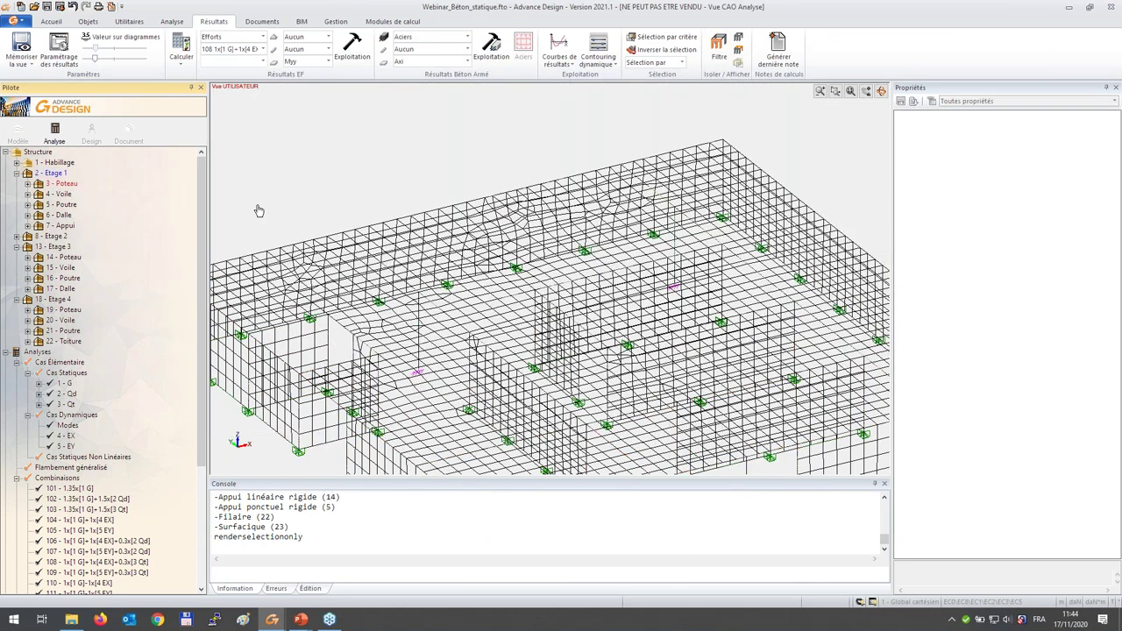
{"action": "left_click", "coordinate": [60, 215]}
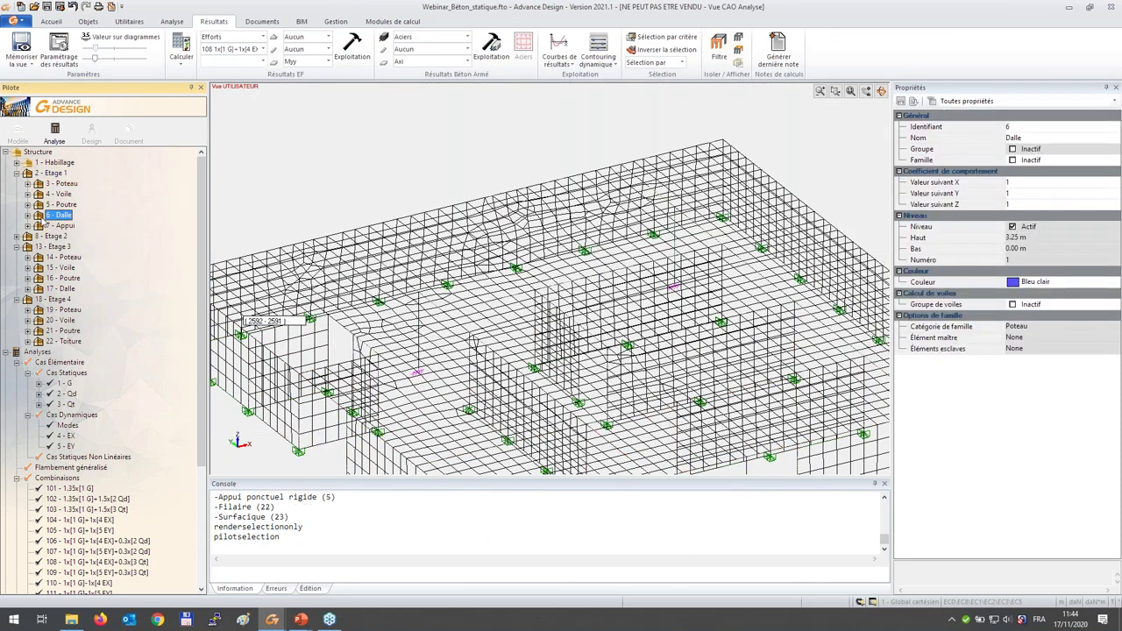
{"action": "key", "text": "Escape"}
{"action": "scroll", "coordinate": [605, 355], "scroll_direction": "up", "scroll_amount": 3}
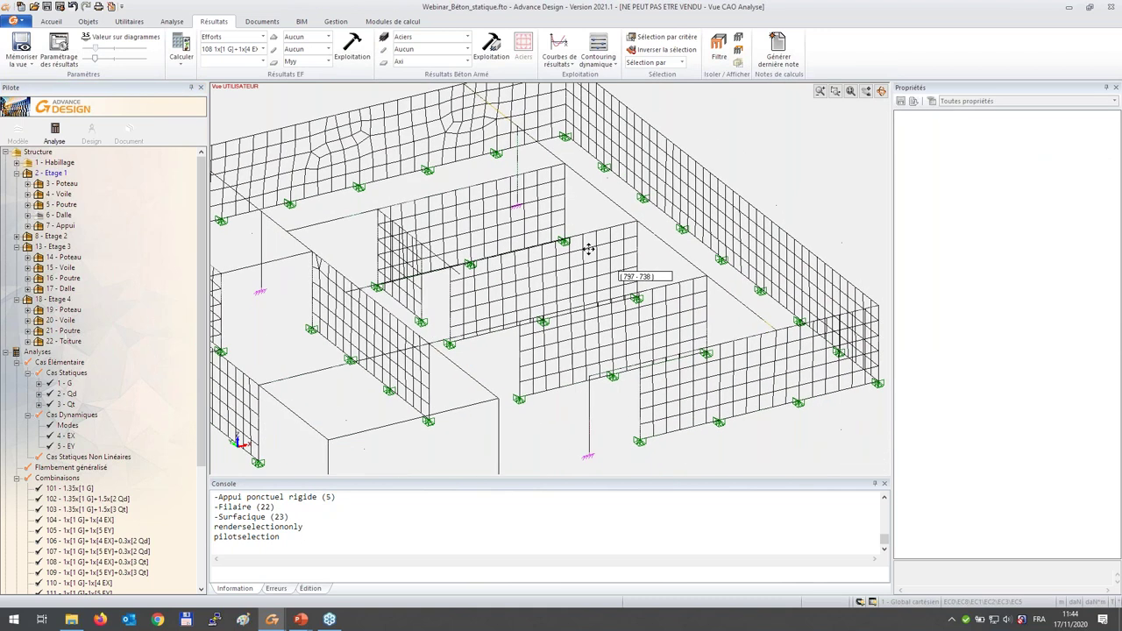
- Select the beam super-element made of elements 14 and 110-113, and compare shape, shaded and axis rendering before restoring the skeleton display
{"action": "left_click", "coordinate": [666, 257]}
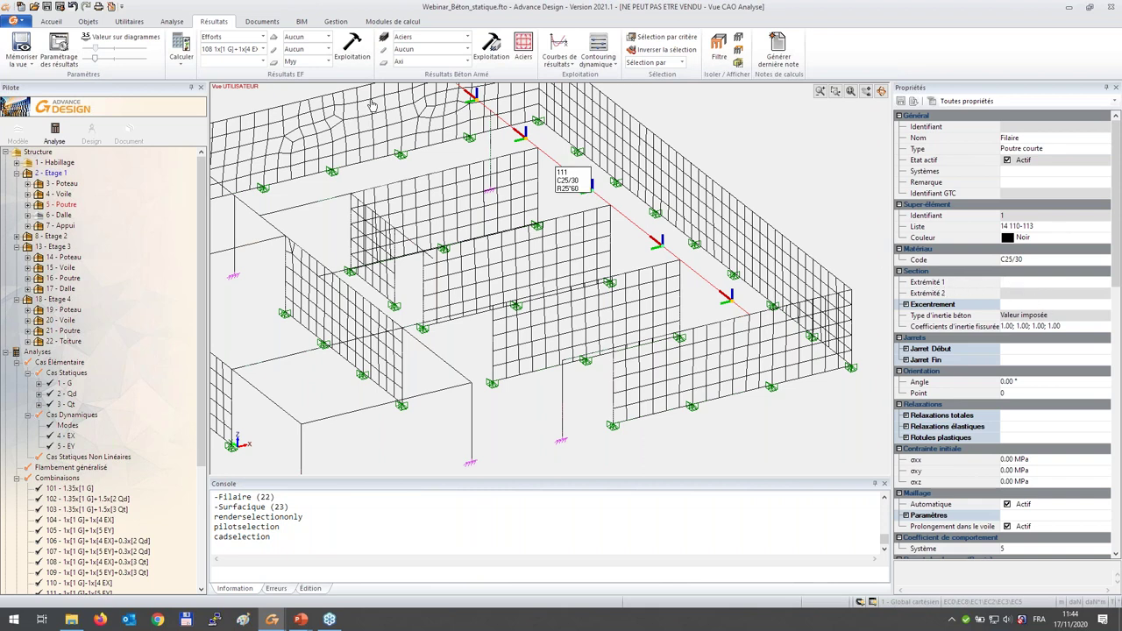
{"action": "left_click", "coordinate": [51, 21]}
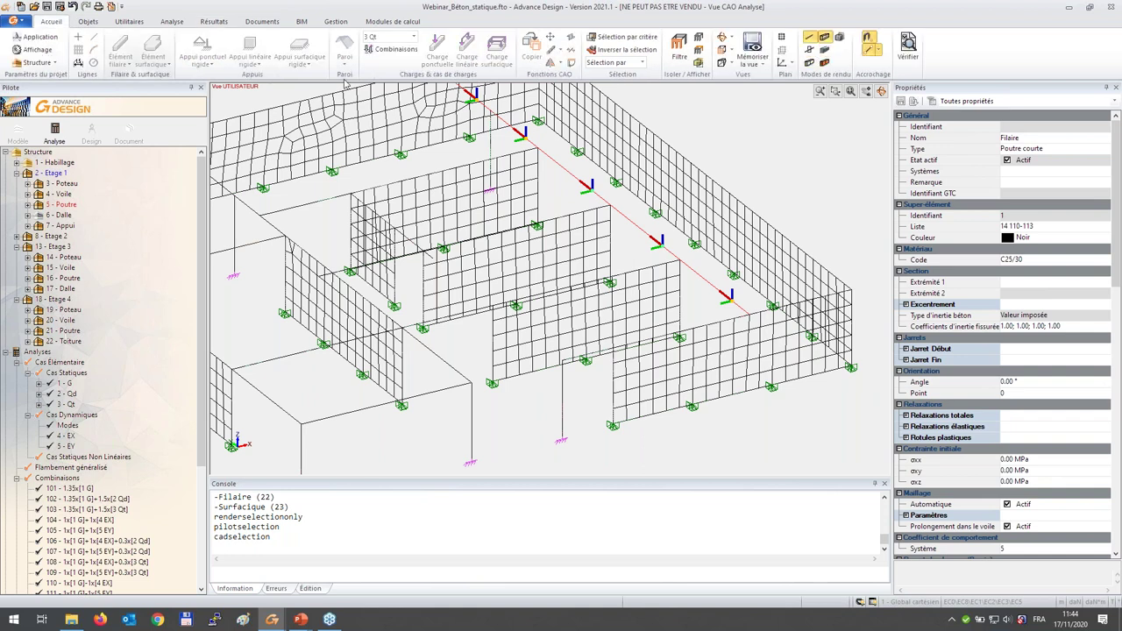
{"action": "left_click", "coordinate": [809, 64]}
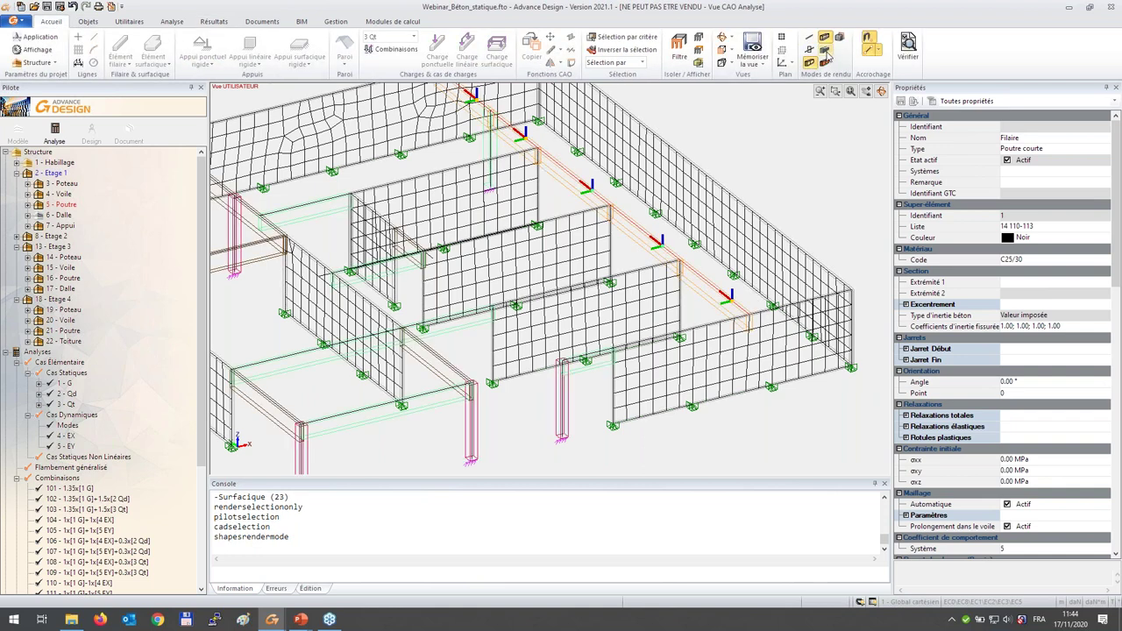
{"action": "left_click", "coordinate": [825, 51]}
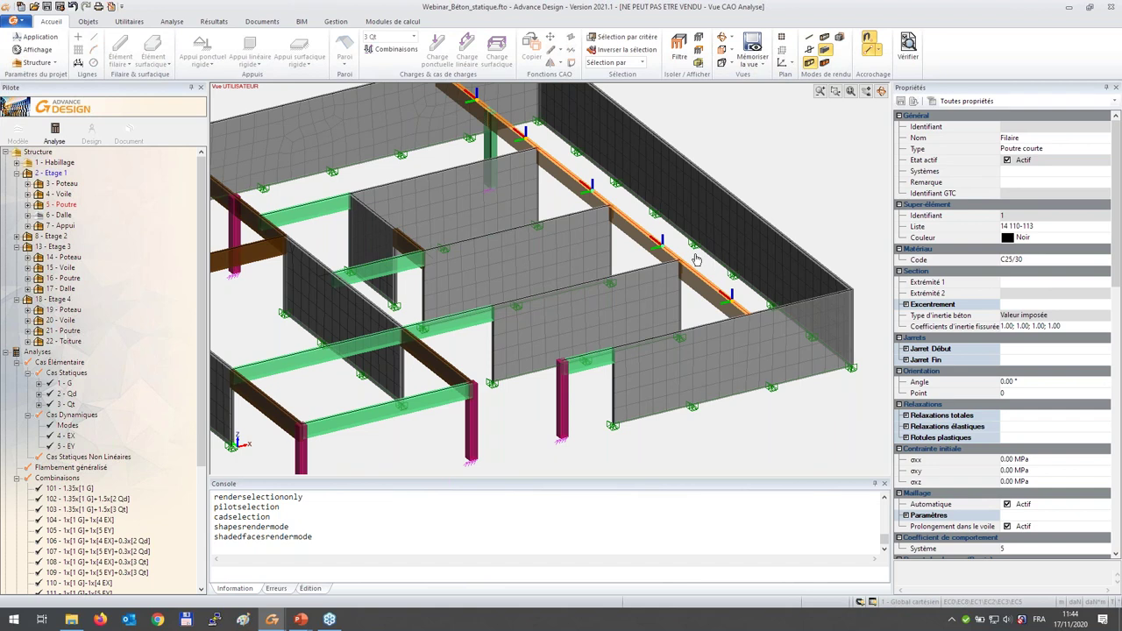
{"action": "left_click", "coordinate": [810, 39]}
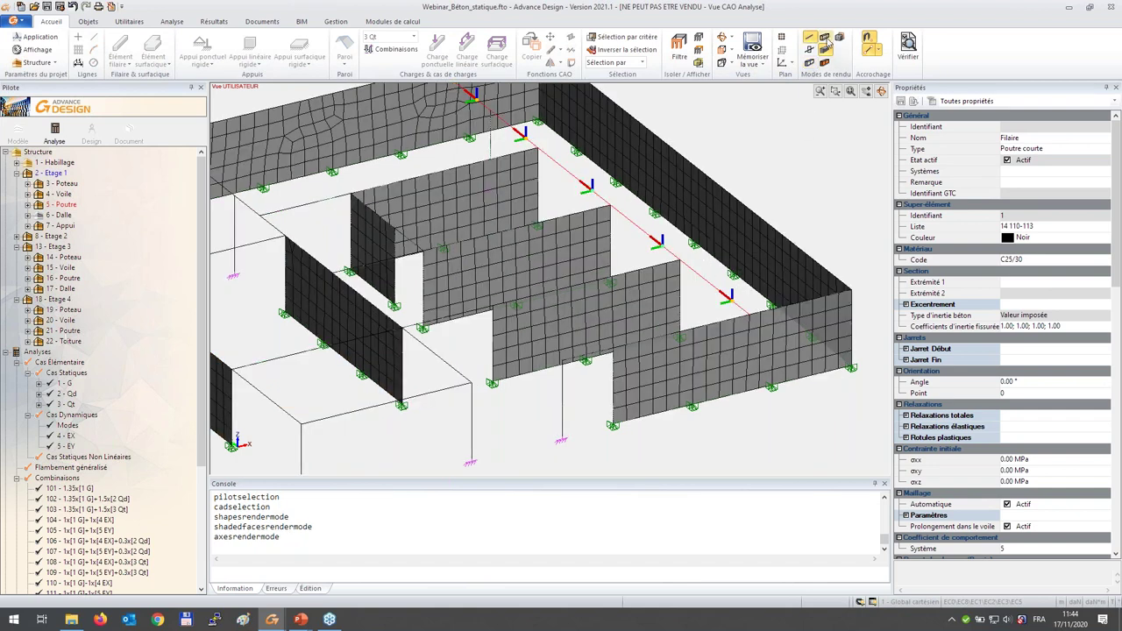
{"action": "left_click", "coordinate": [826, 39]}
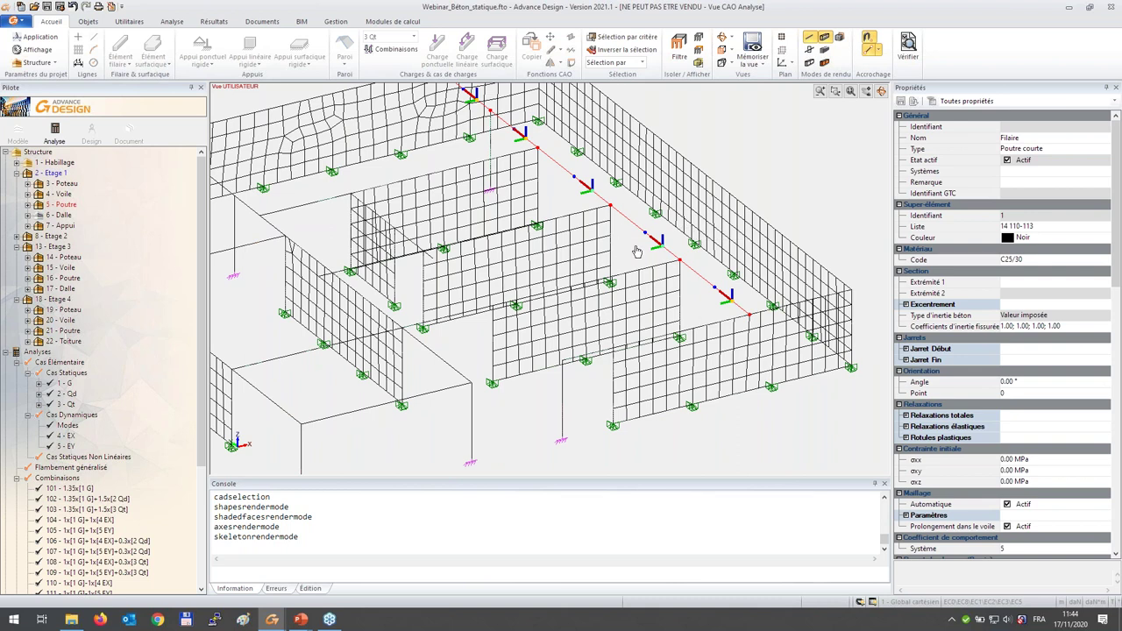
- Display the Az reinforcement results on the selected beam super-element, with surface element results set to Aucun
{"action": "left_click", "coordinate": [218, 21]}
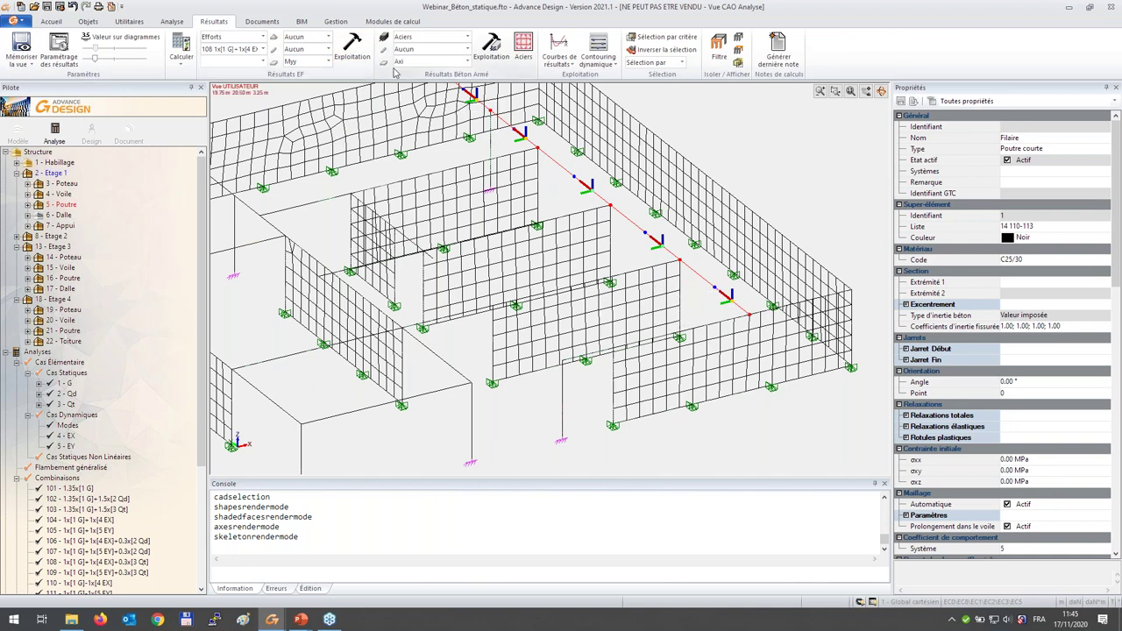
{"action": "left_click", "coordinate": [467, 62]}
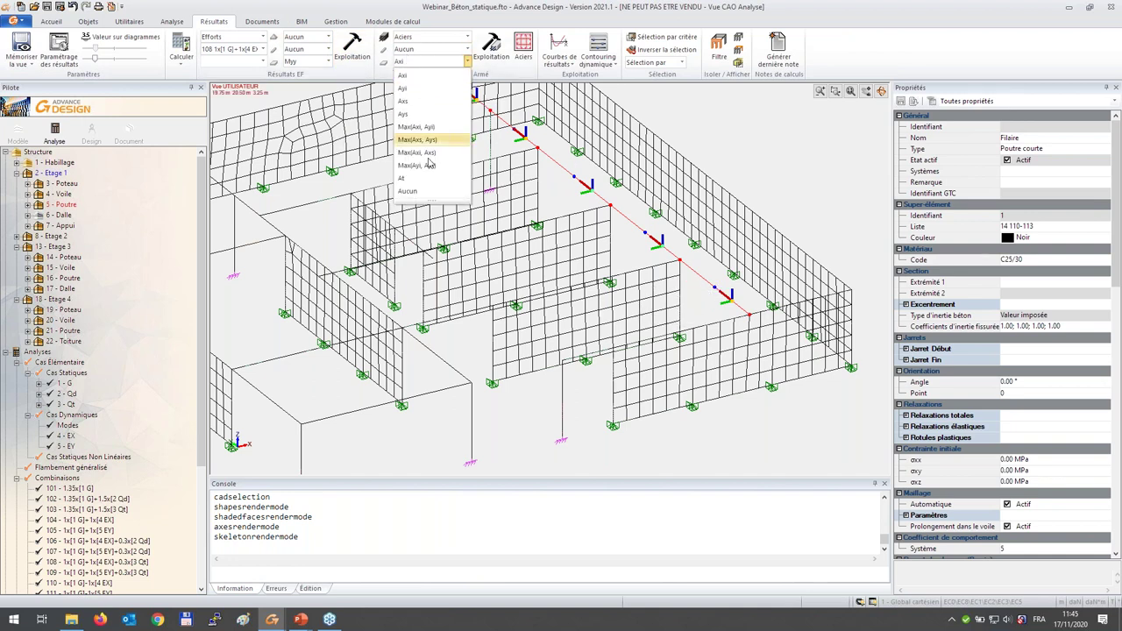
{"action": "left_click", "coordinate": [428, 190]}
{"action": "left_click", "coordinate": [419, 50]}
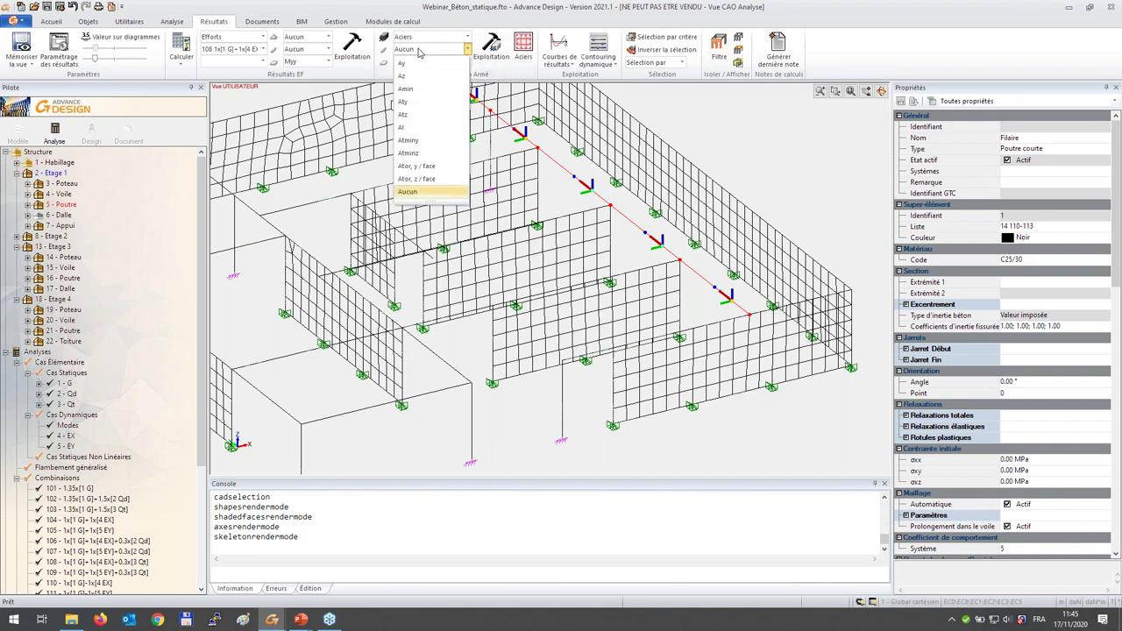
{"action": "left_click", "coordinate": [403, 76]}
{"action": "left_click", "coordinate": [491, 49]}
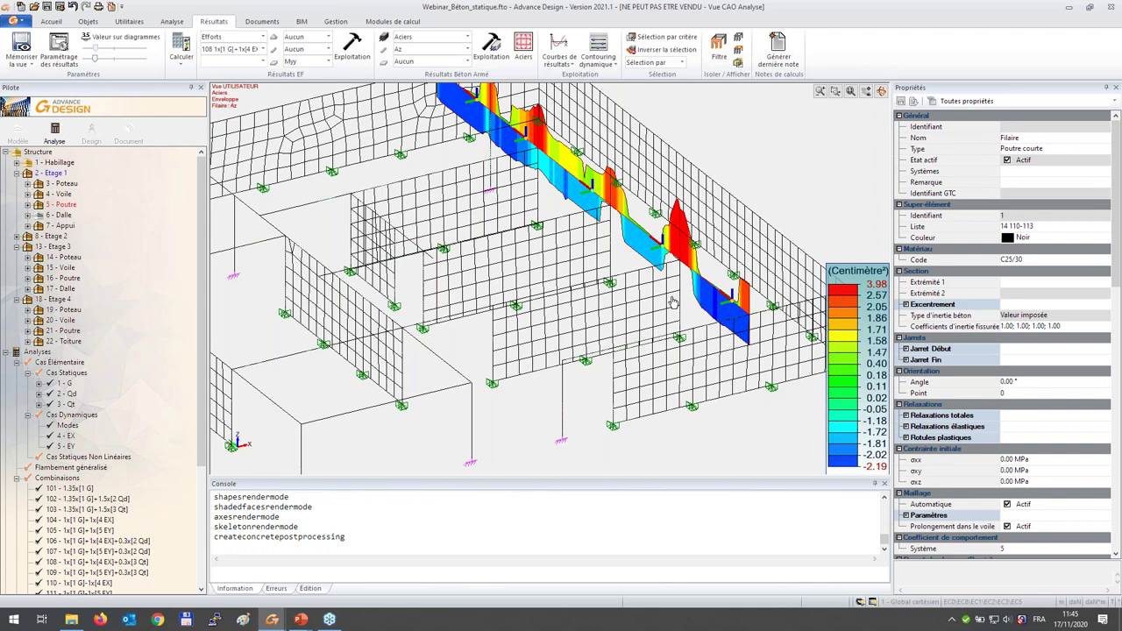
{"action": "scroll", "coordinate": [674, 302], "scroll_direction": "up", "scroll_amount": 3}
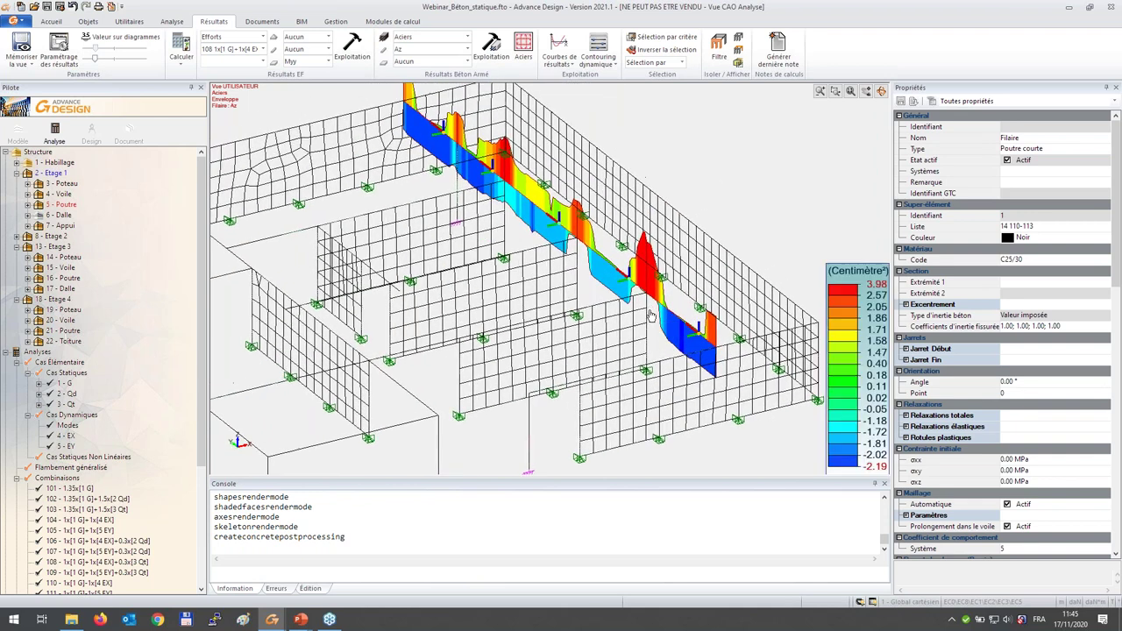
- Open the super-element's longitudinal reinforcement editor, browse to span T 3, view its reinforcement drawing and close the drawing
{"action": "left_click", "coordinate": [524, 55]}
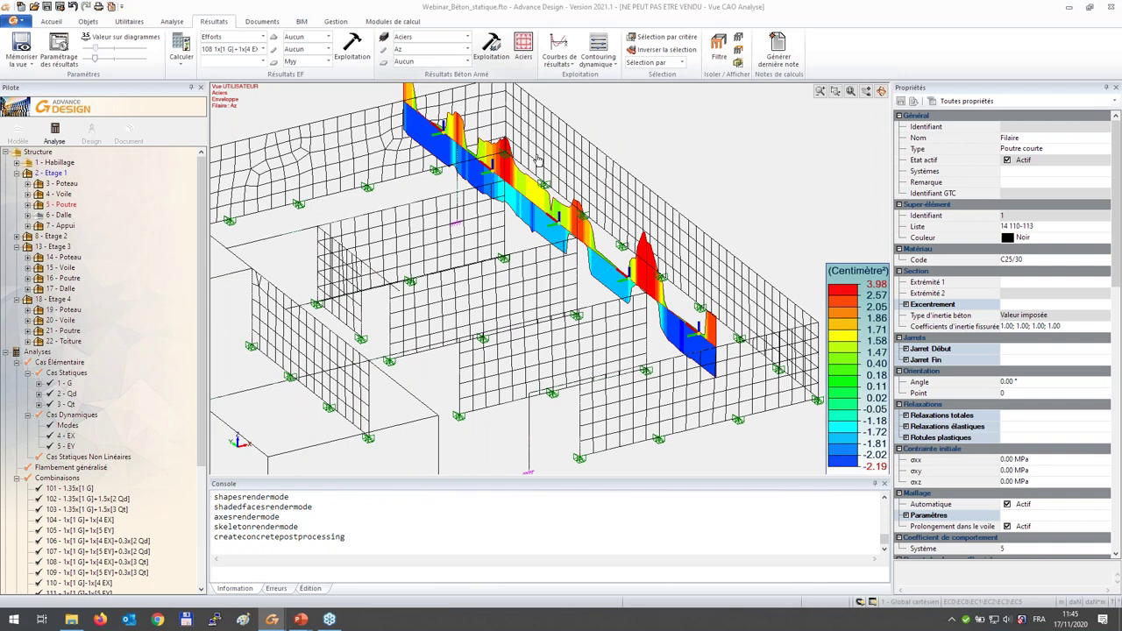
{"action": "left_click", "coordinate": [741, 204]}
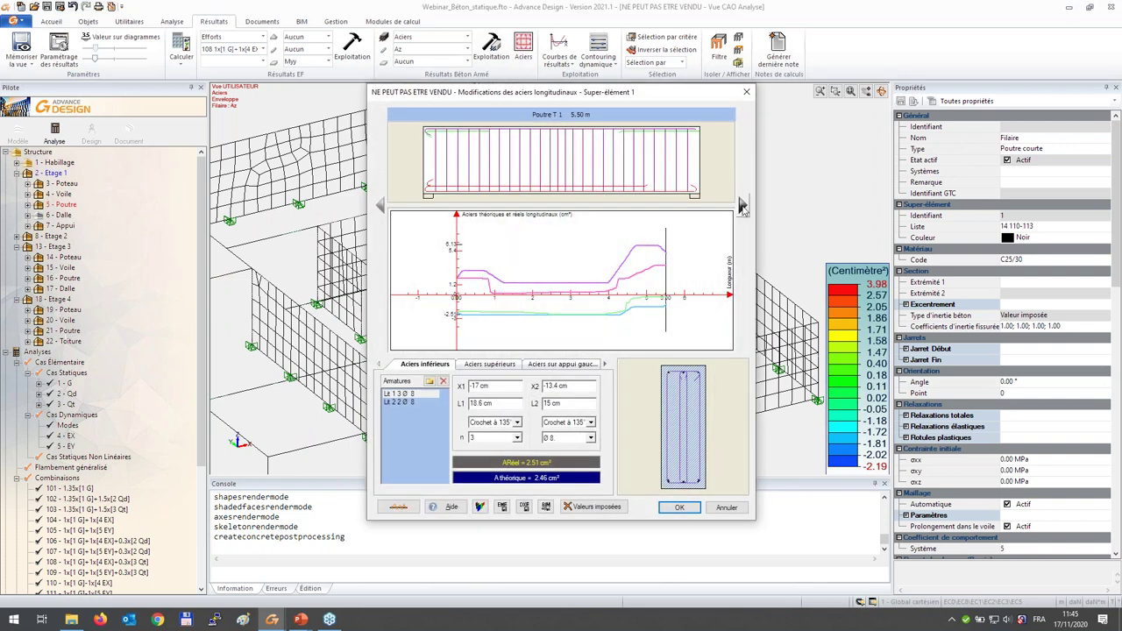
{"action": "left_click", "coordinate": [742, 205]}
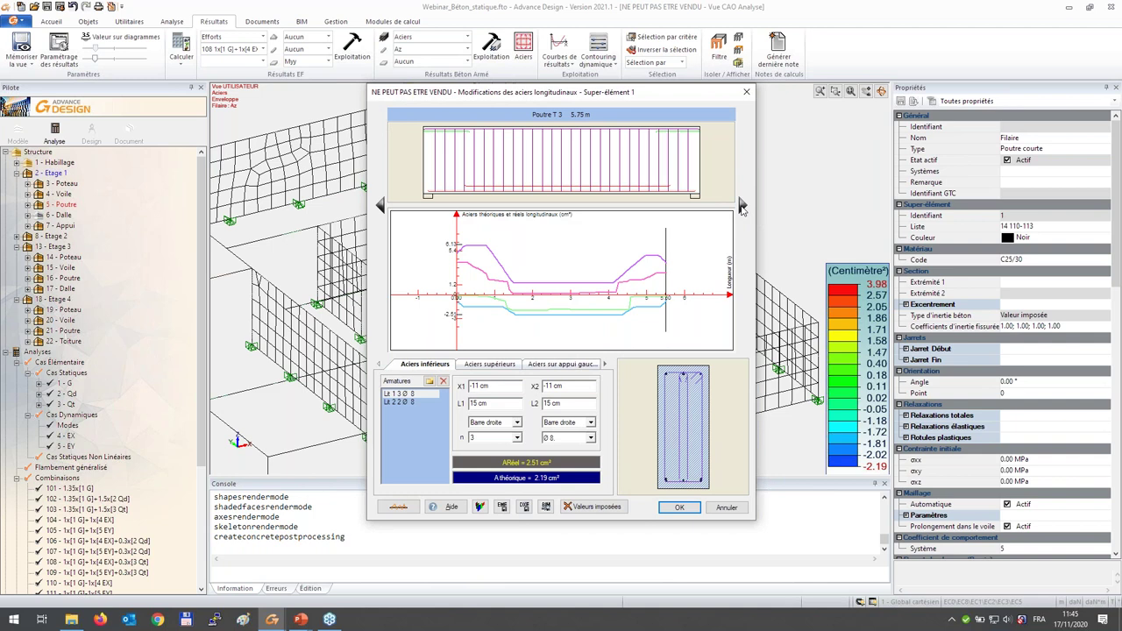
{"action": "left_click", "coordinate": [502, 507]}
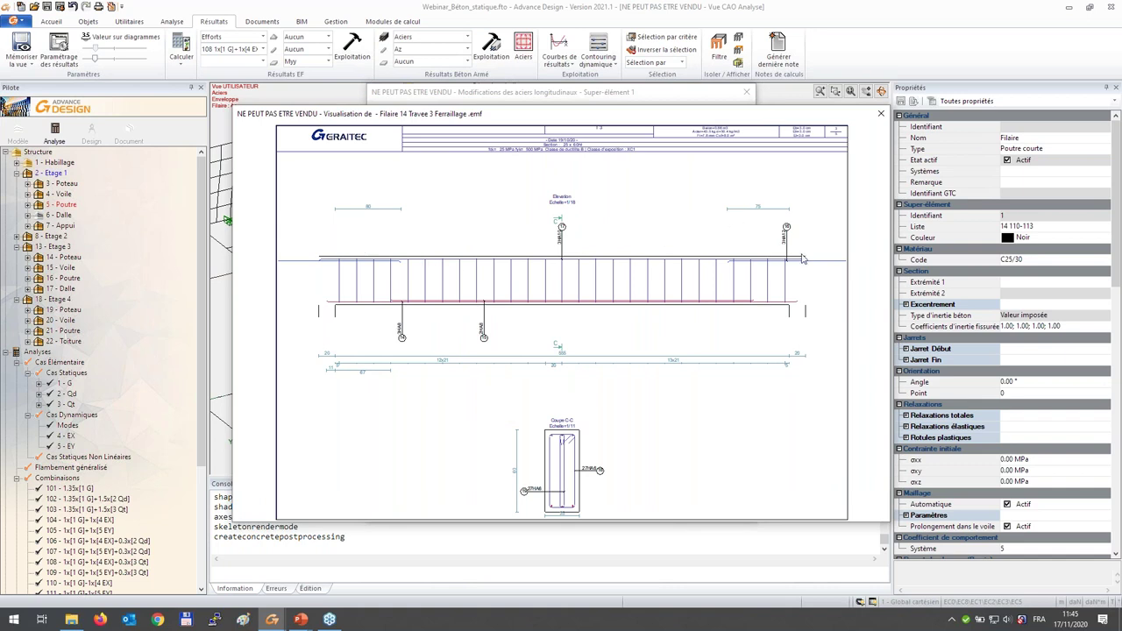
{"action": "left_click", "coordinate": [881, 113]}
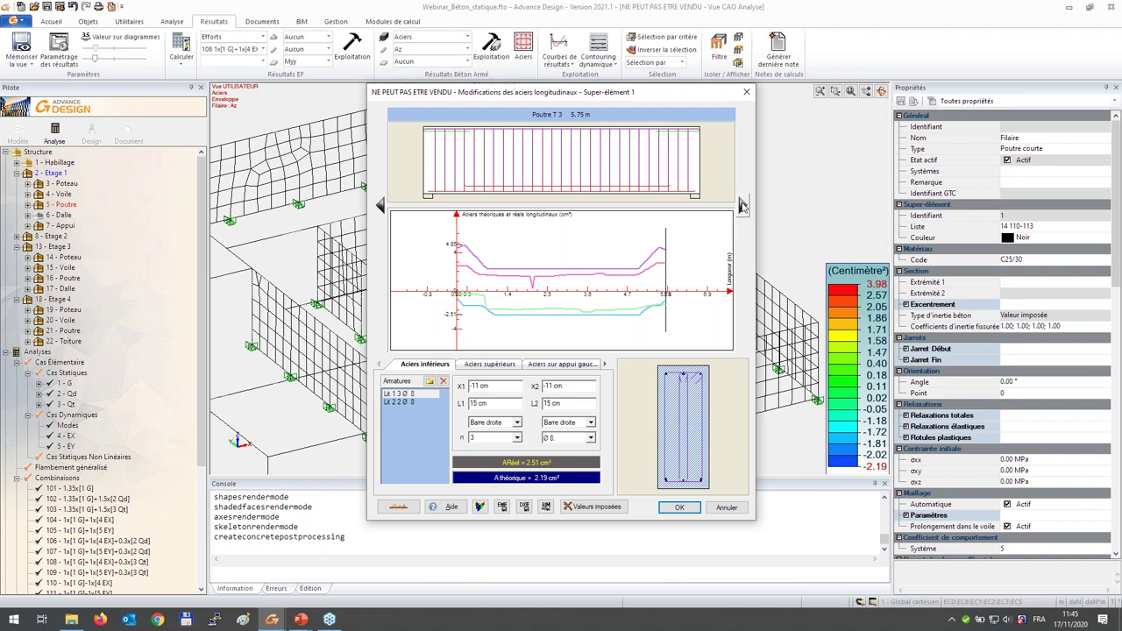
- Switch to the PowerPoint slideshow and advance to the slide on profile optimisation
{"action": "key", "text": "alt+Tab"}
{"action": "key", "text": "alt+Tab"}
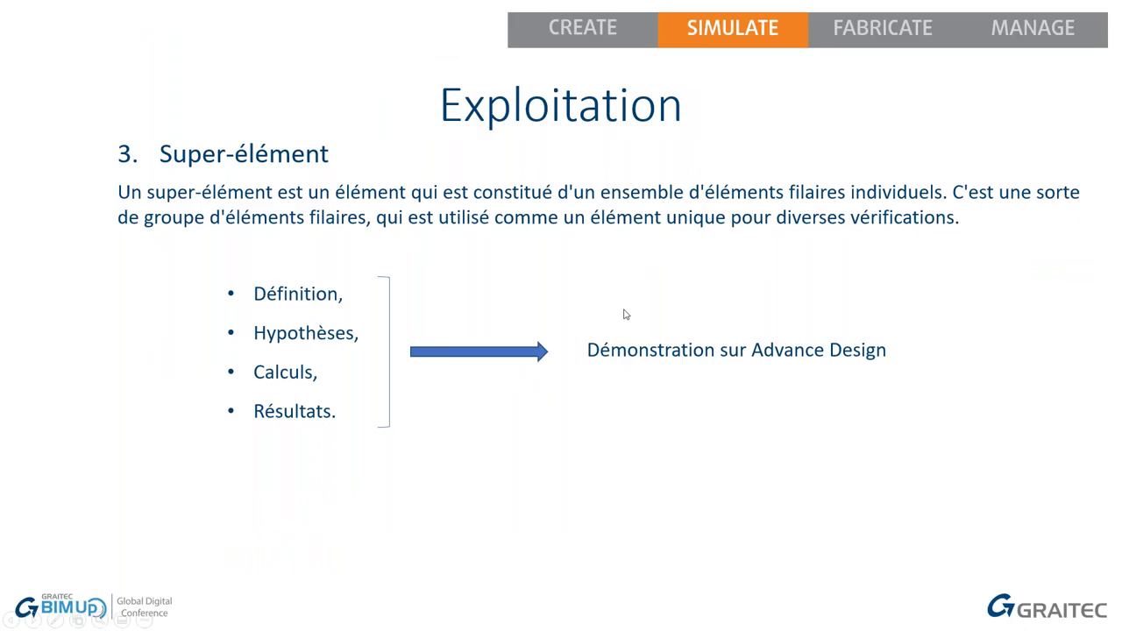
{"action": "left_click", "coordinate": [625, 313]}
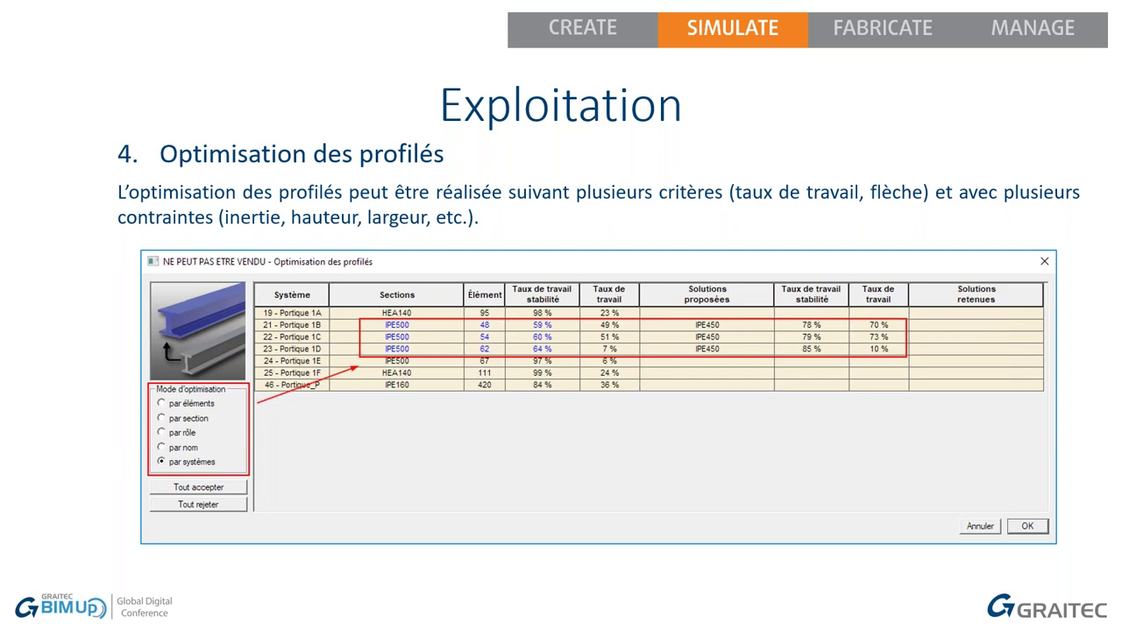
- Switch back to SE_Métal.fto in Advance Design and open the profile sorting settings of the steel calculation assumptions
{"action": "key", "text": "alt+Tab"}
{"action": "key", "text": "alt+Tab"}
{"action": "key", "text": "alt+Tab"}
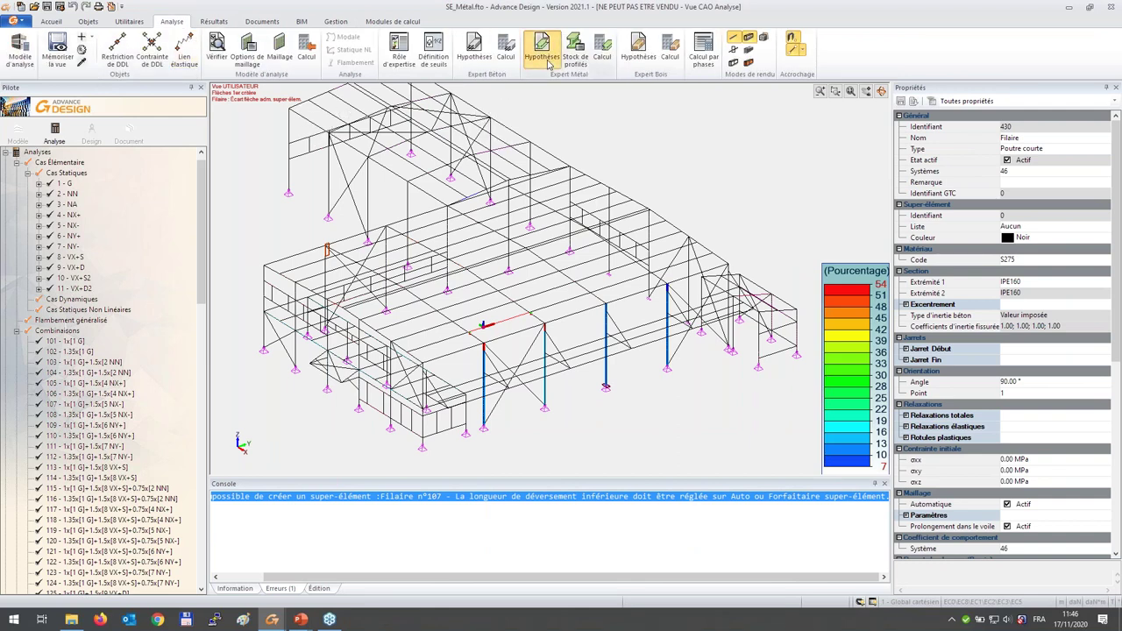
{"action": "left_click", "coordinate": [543, 53]}
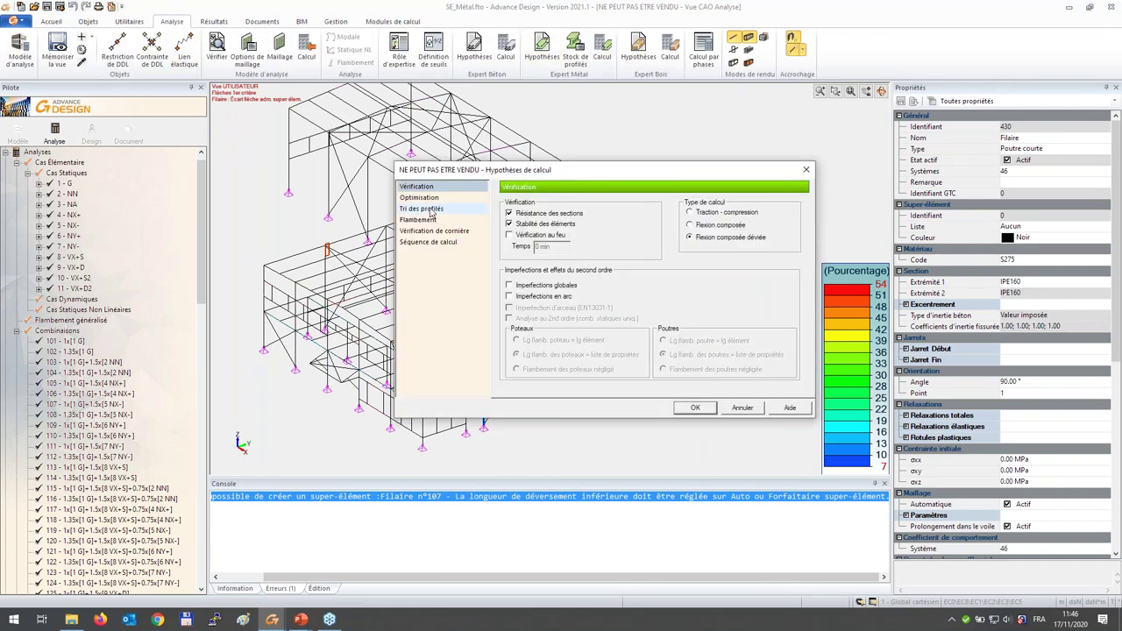
{"action": "left_click", "coordinate": [422, 210]}
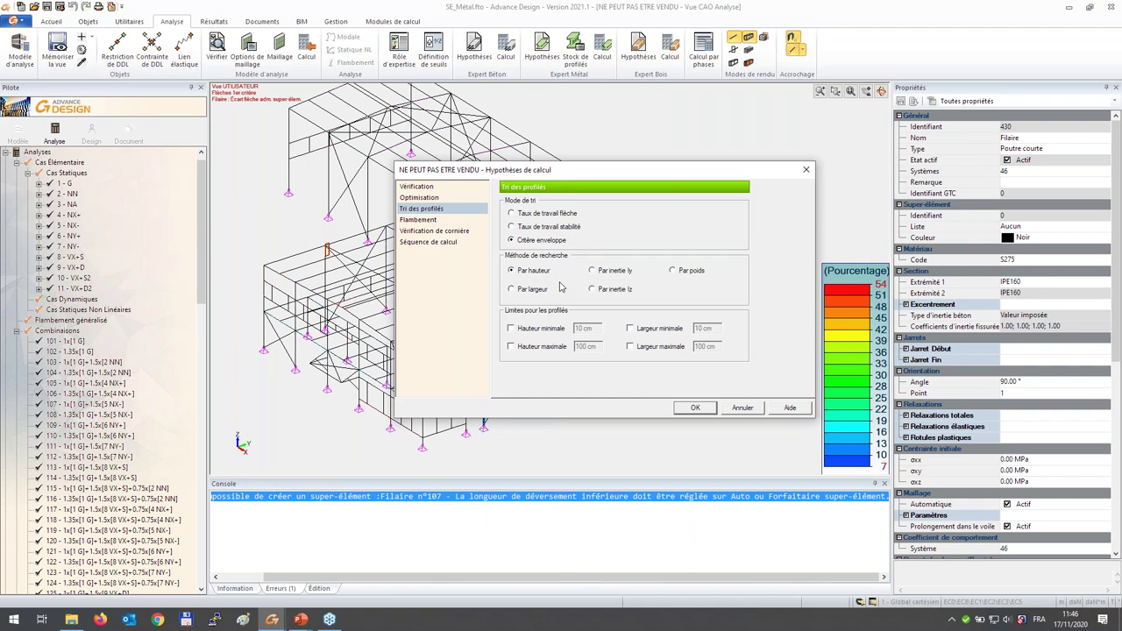
- Examine the profile search methods and size limits, and display the optimisation settings
{"action": "left_click", "coordinate": [602, 290]}
{"action": "left_click", "coordinate": [602, 273]}
{"action": "left_click", "coordinate": [526, 293]}
{"action": "left_click", "coordinate": [603, 295]}
{"action": "left_click", "coordinate": [545, 347]}
{"action": "left_click", "coordinate": [550, 350]}
{"action": "left_click", "coordinate": [423, 198]}
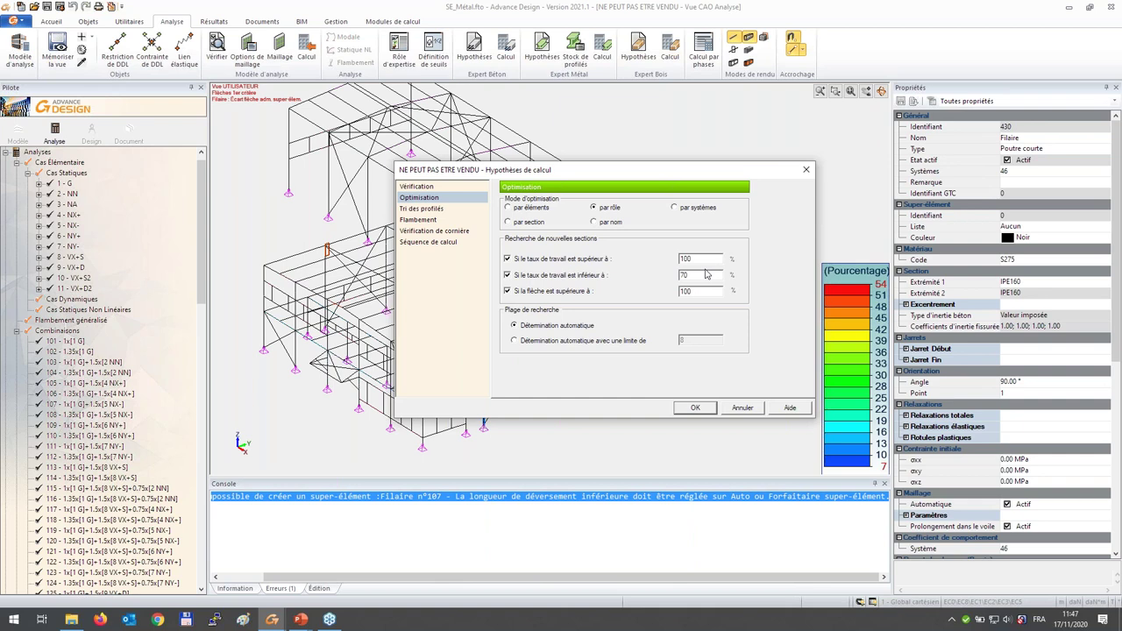
- Cancel the steel calculation assumptions and display the profile optimisation results for the steel model
{"action": "left_click", "coordinate": [745, 409]}
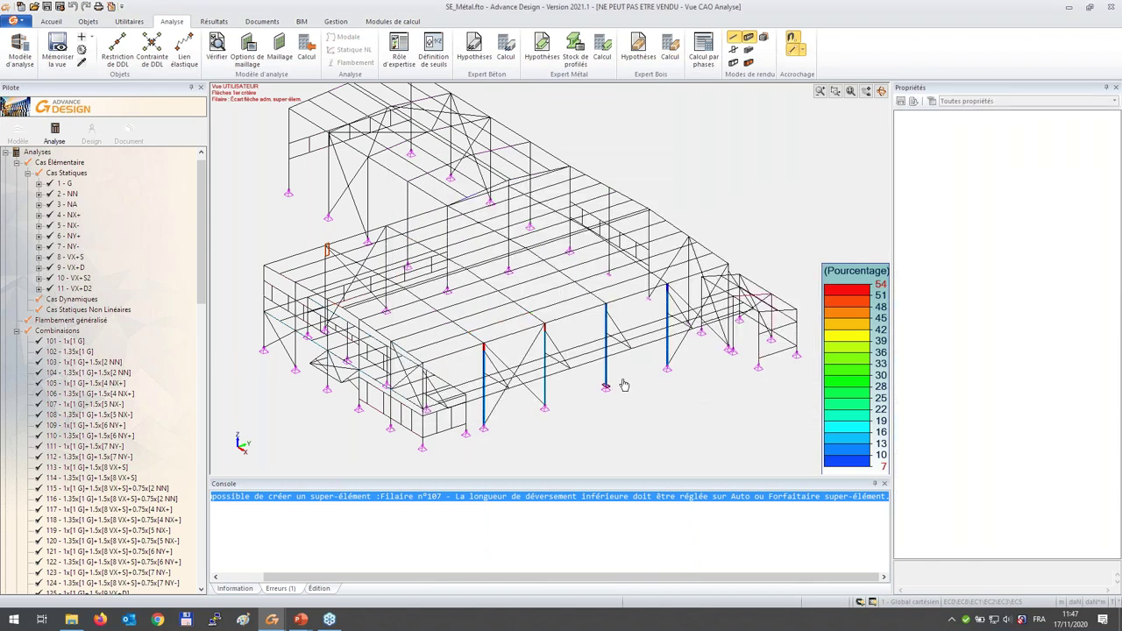
{"action": "left_click", "coordinate": [213, 25]}
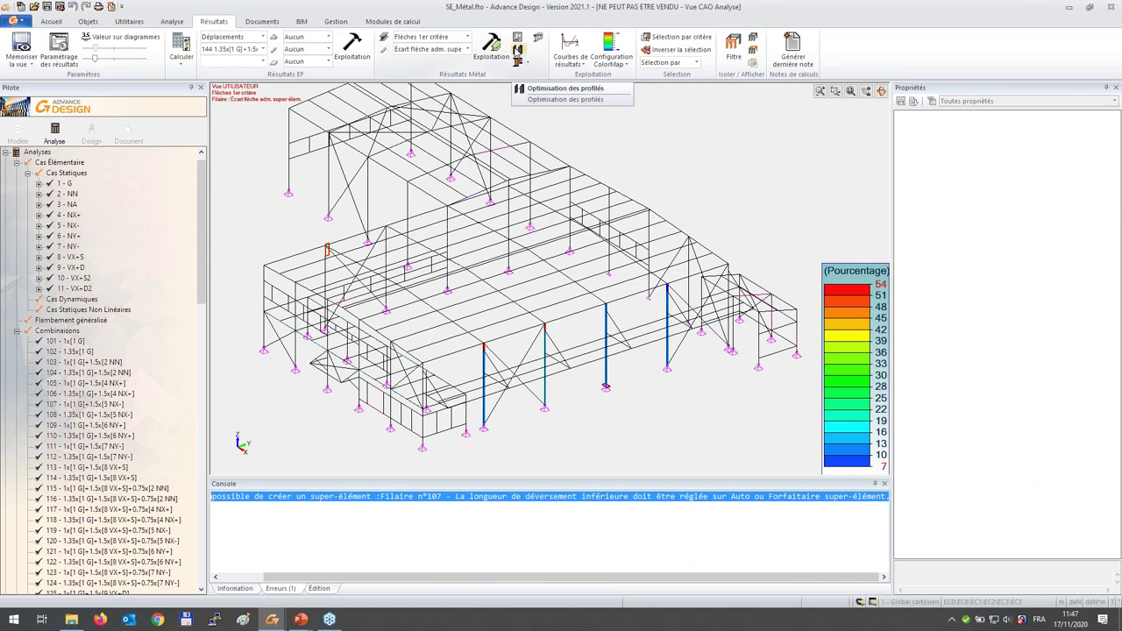
{"action": "left_click", "coordinate": [517, 49]}
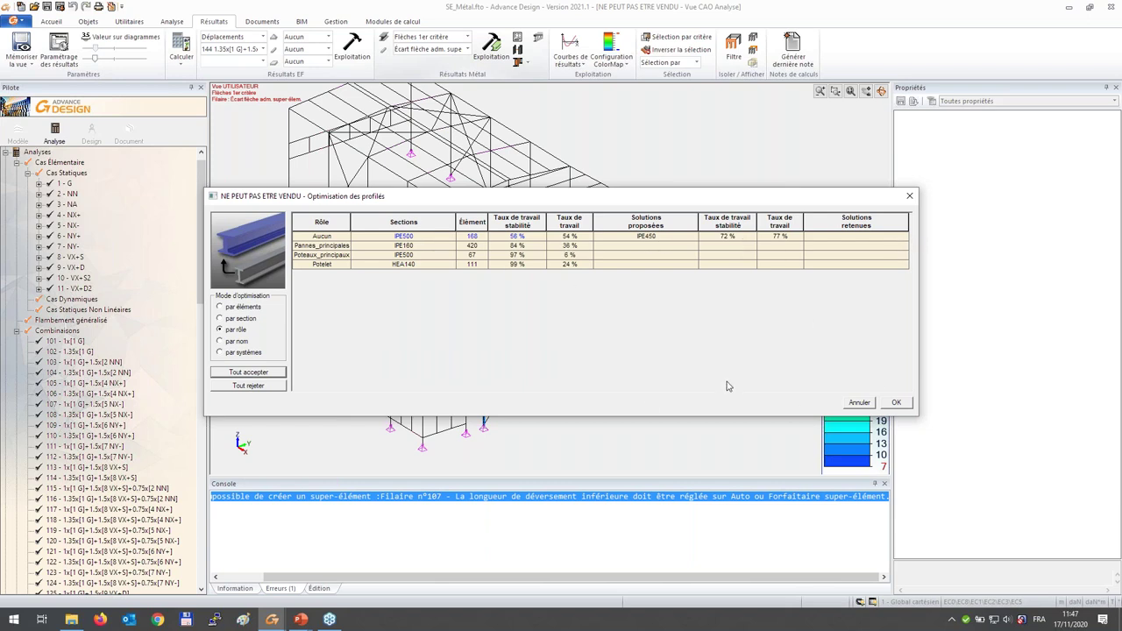
- View the proposed profile optimisation solutions grouped by name and by systems, and close the results without accepting any
{"action": "left_click", "coordinate": [246, 343]}
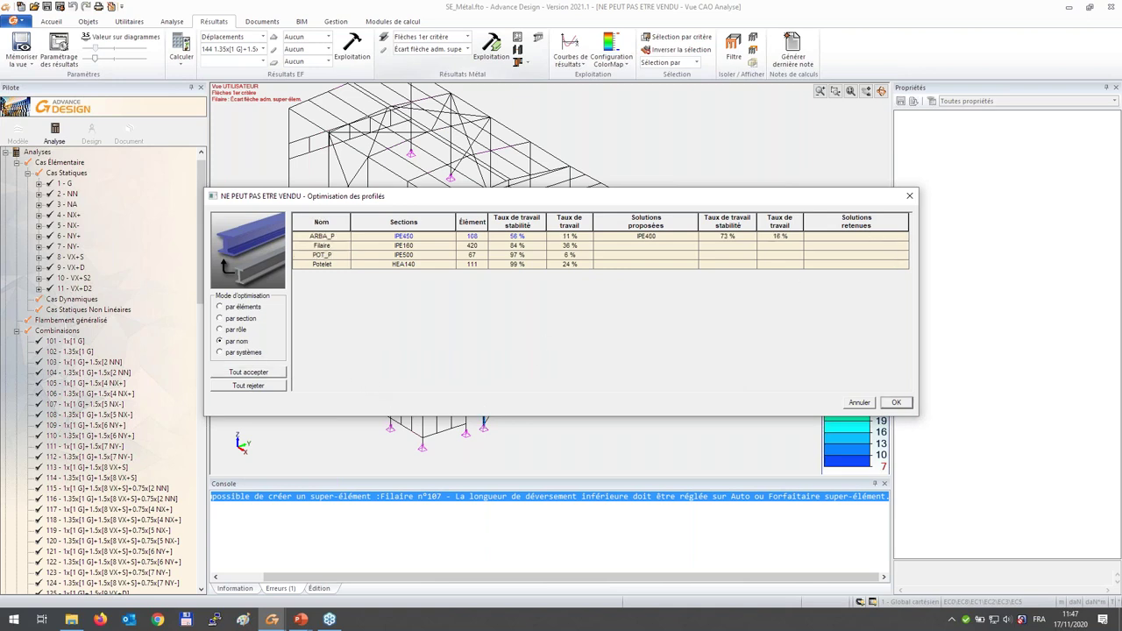
{"action": "left_click", "coordinate": [254, 353]}
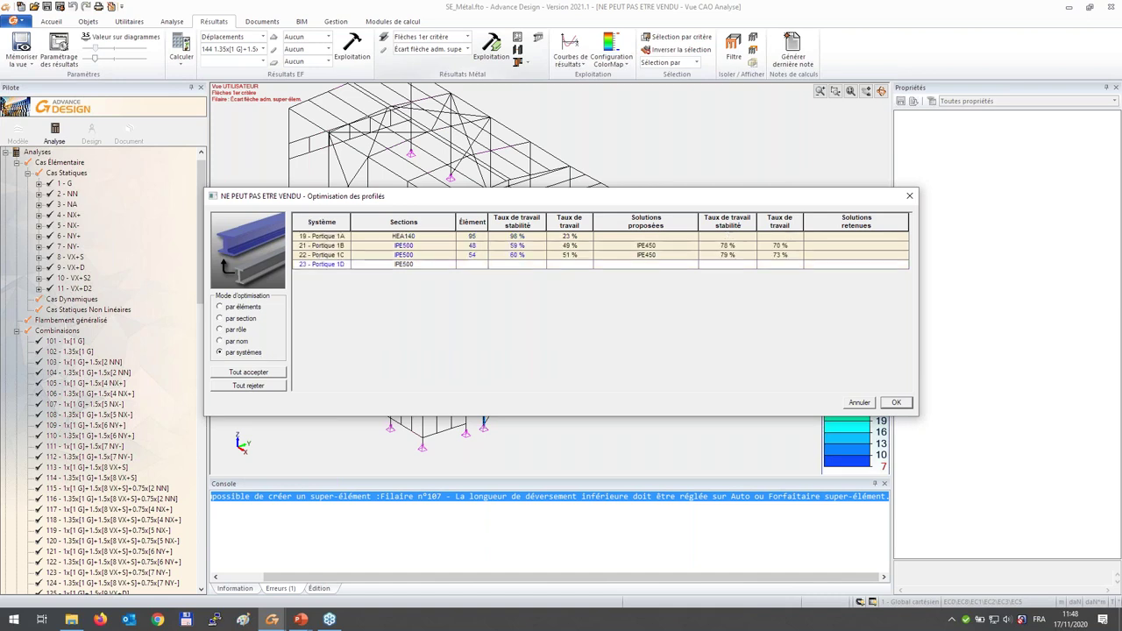
{"action": "left_click", "coordinate": [237, 341]}
{"action": "left_click", "coordinate": [243, 351]}
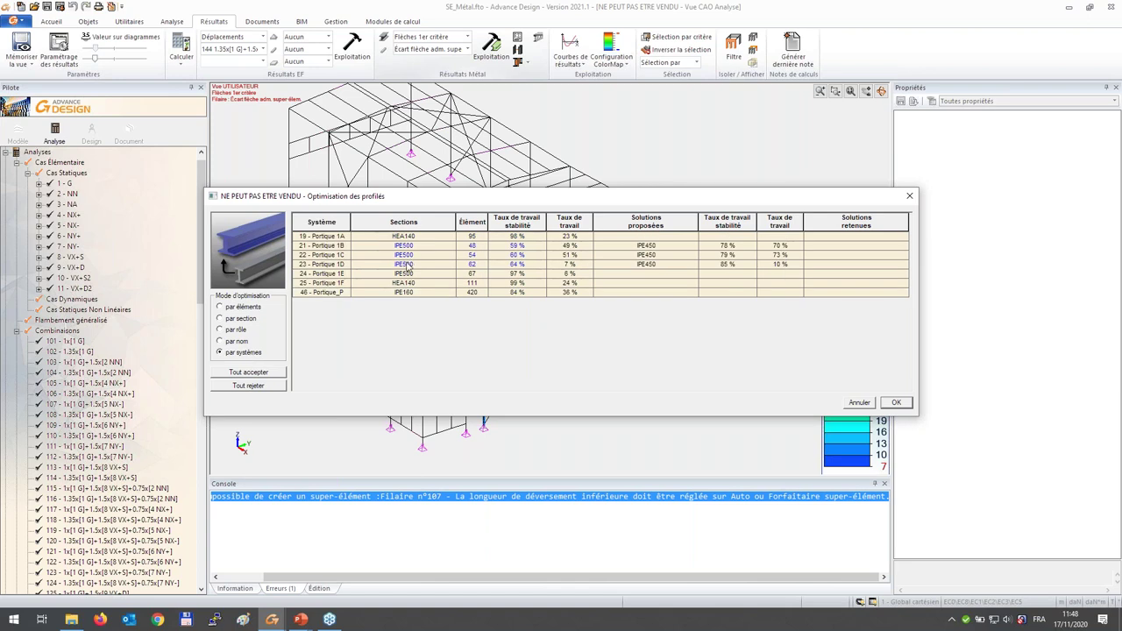
{"action": "left_click", "coordinate": [858, 403]}
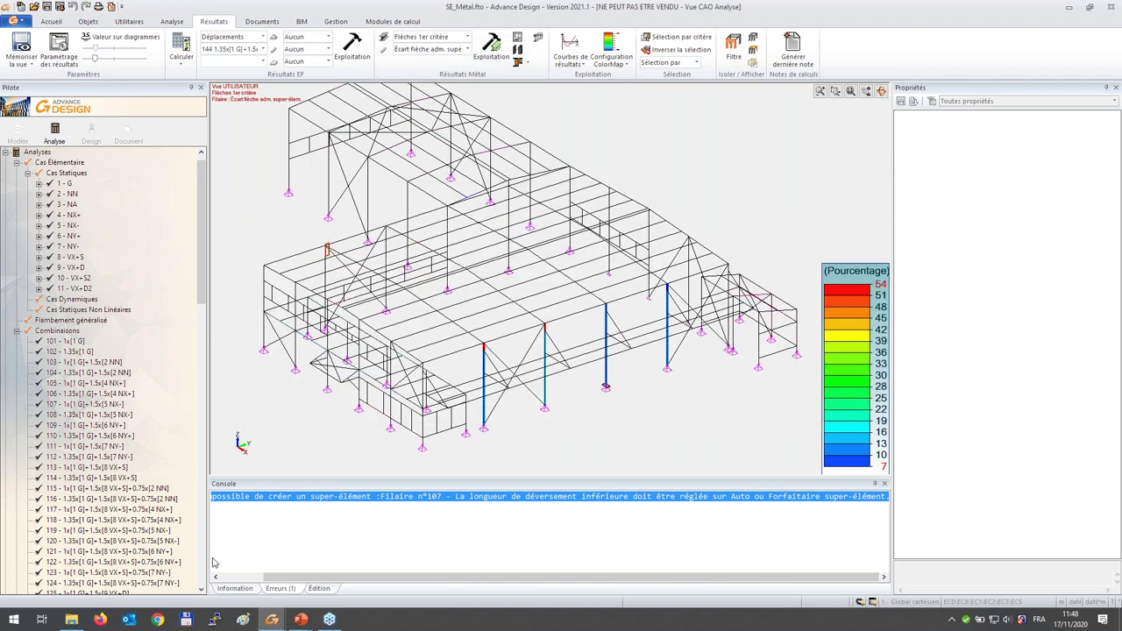
- Switch to the PowerPoint slideshow and advance to the slide on the improved punching verification
{"action": "key", "text": "alt+Tab"}
{"action": "left_click", "coordinate": [575, 219]}
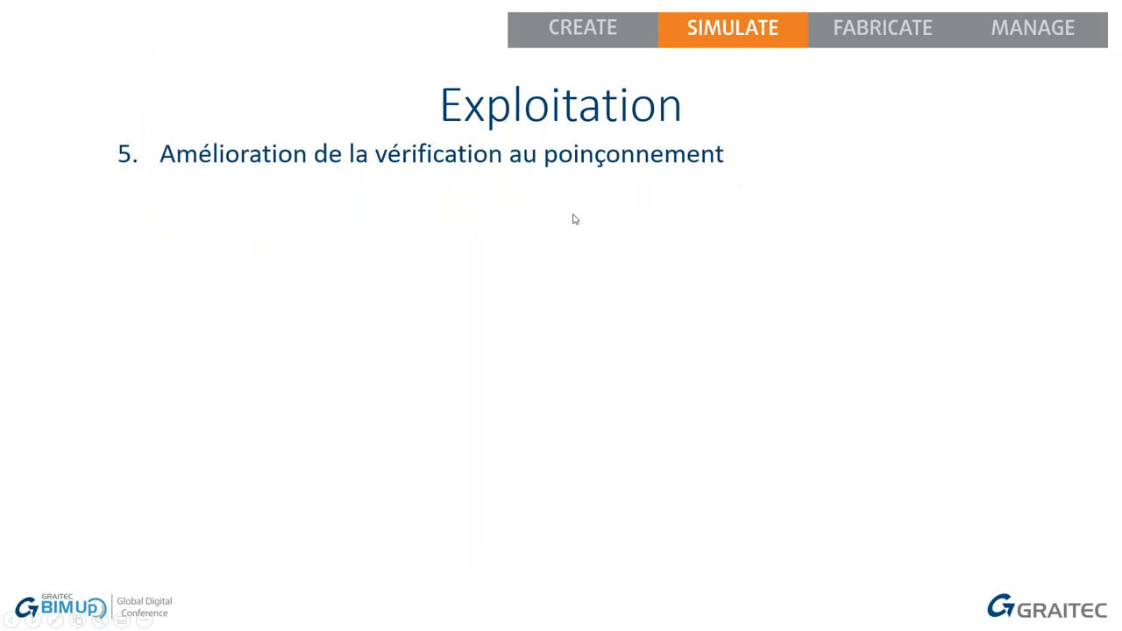